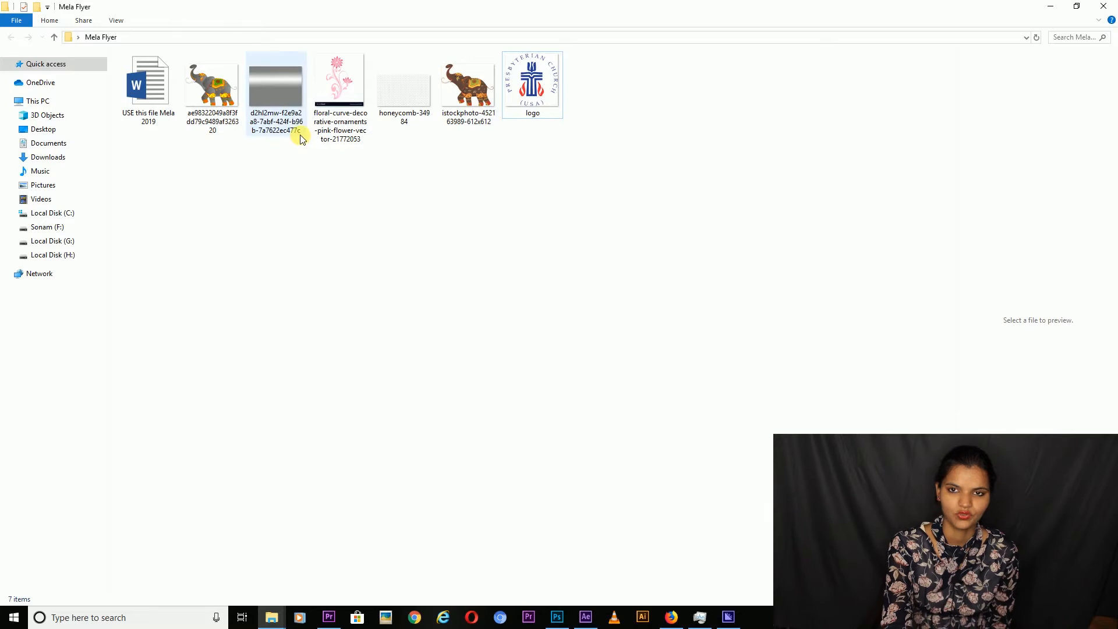
- Preview the grey gradient, pink floral ornament and honeycomb images in the Mela Flyer folder
{"action": "mouse_move", "coordinate": [302, 138]}
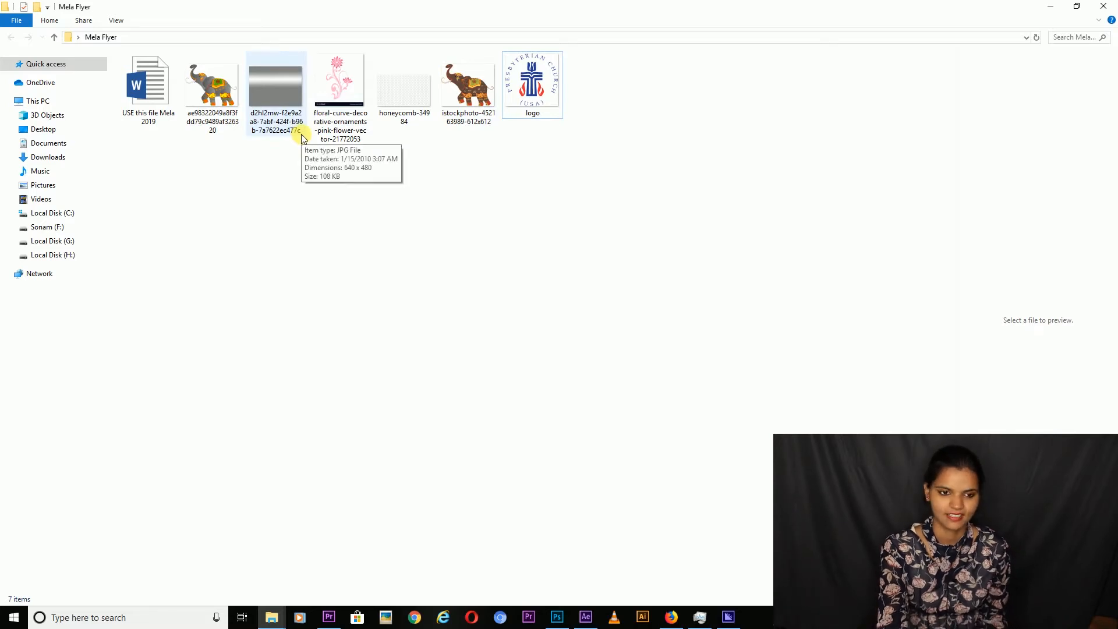
{"action": "mouse_move", "coordinate": [231, 125]}
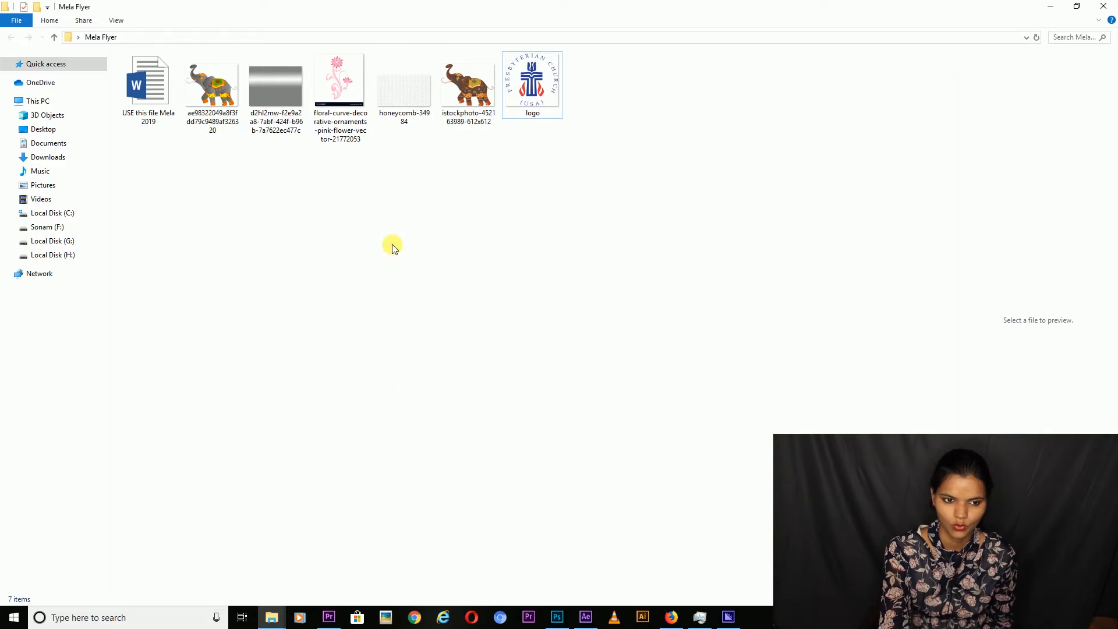
{"action": "left_click", "coordinate": [278, 112]}
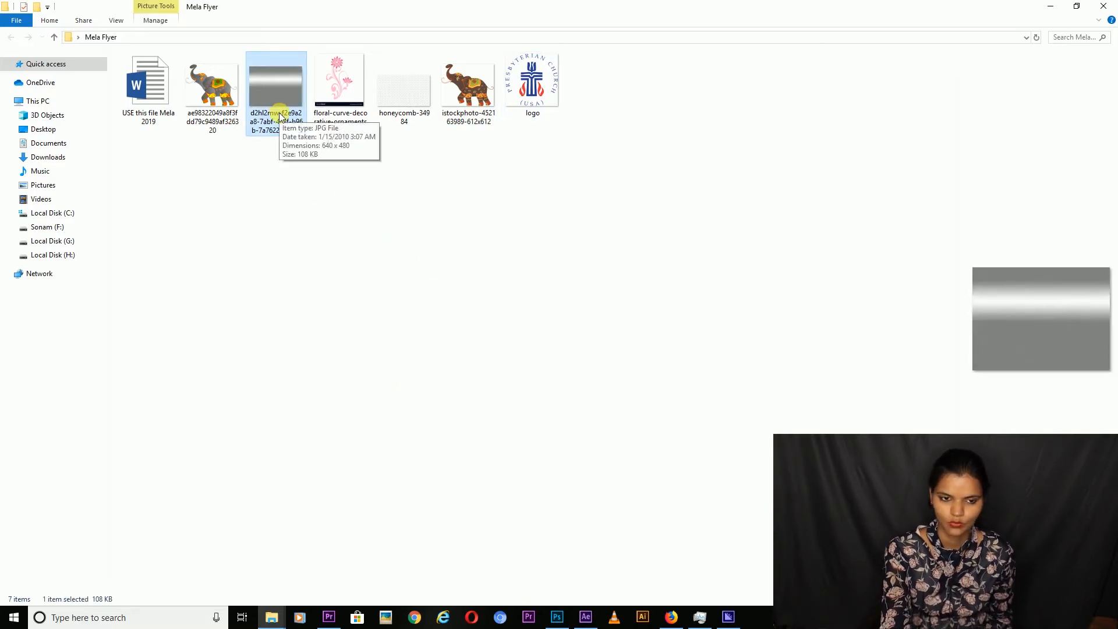
{"action": "left_click", "coordinate": [344, 100]}
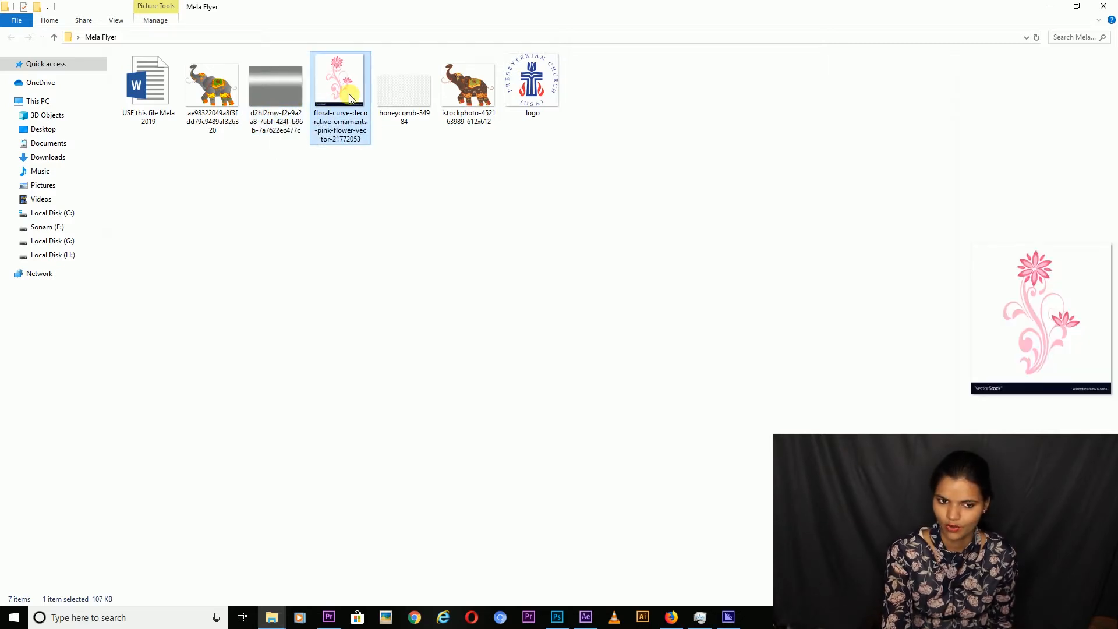
{"action": "left_click", "coordinate": [392, 110]}
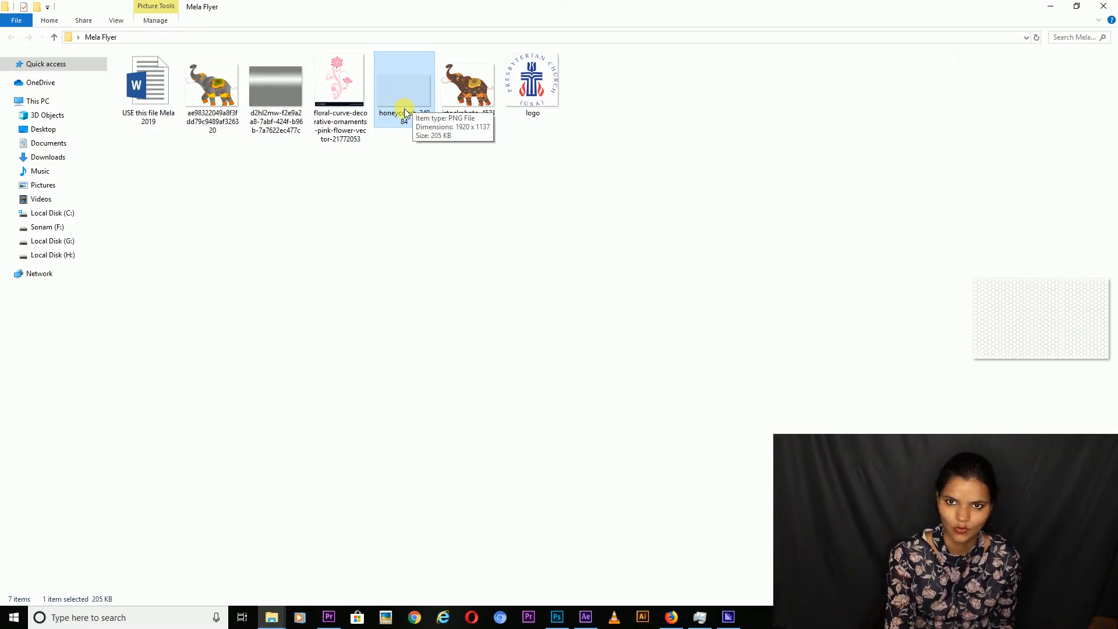
- Switch to Photoshop and create a new portrait document from the A4 print preset, 210 x 297 mm at 300 ppi
{"action": "left_click", "coordinate": [556, 618]}
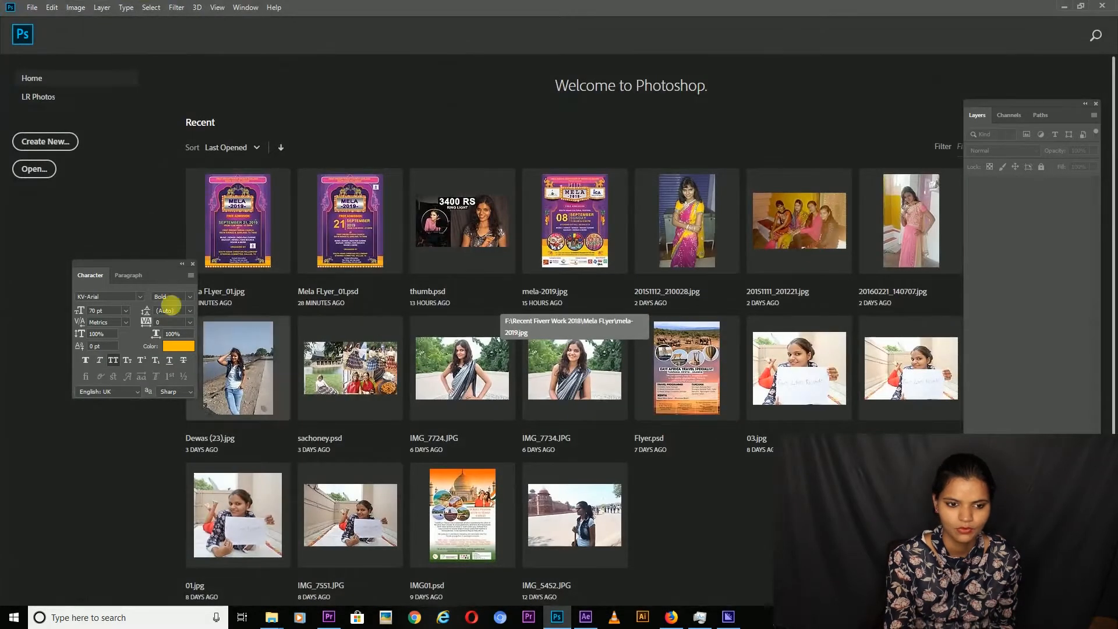
{"action": "left_click", "coordinate": [57, 142]}
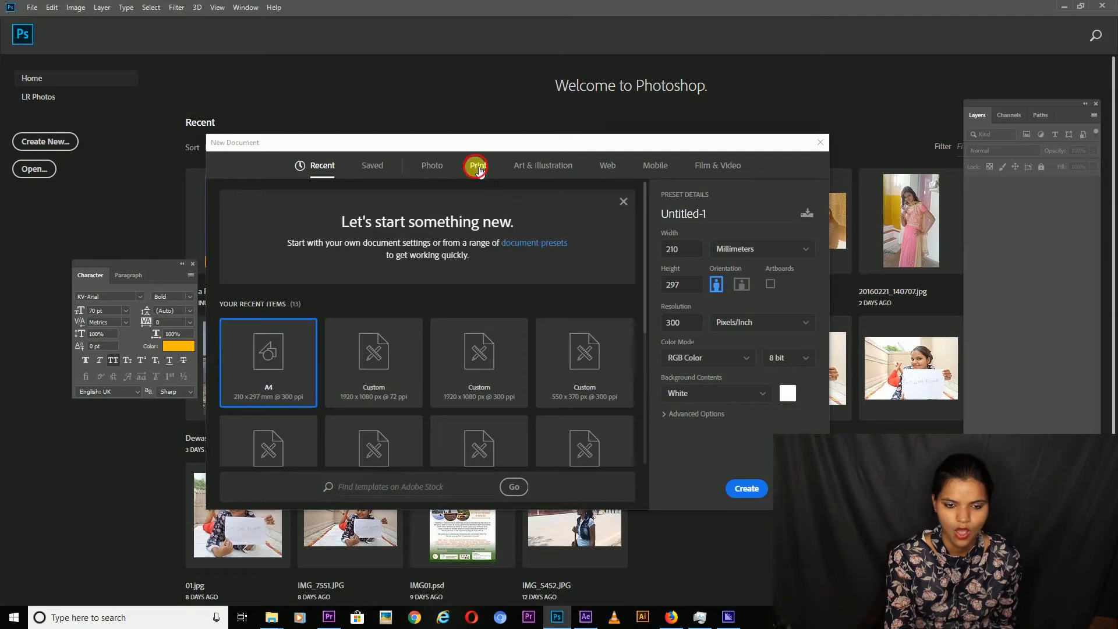
{"action": "left_click", "coordinate": [476, 167]}
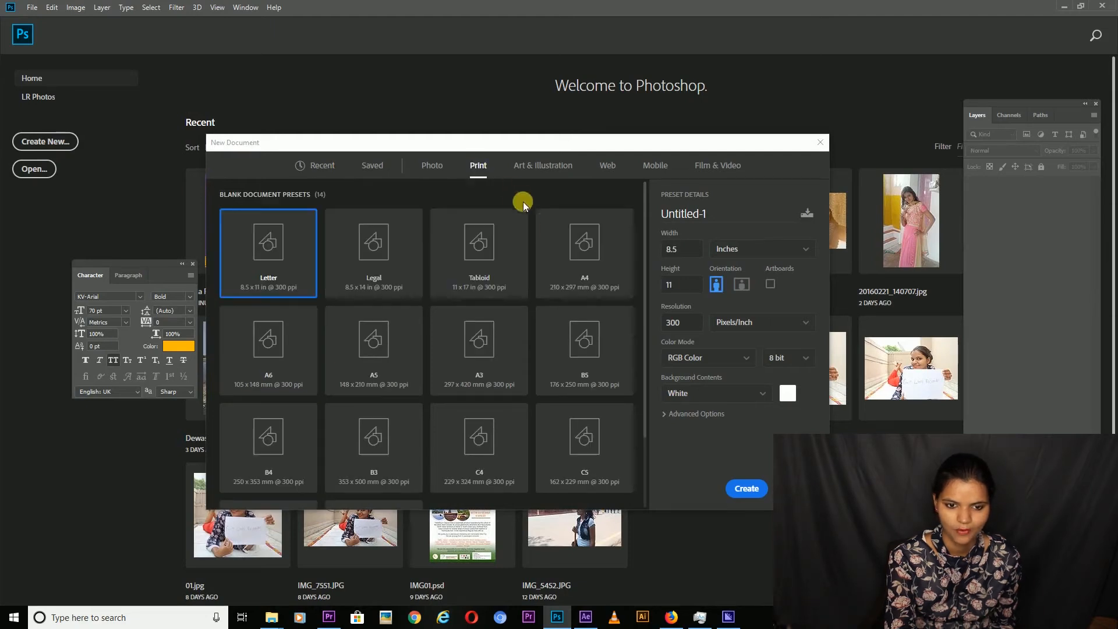
{"action": "left_click", "coordinate": [589, 273]}
{"action": "left_click", "coordinate": [747, 489]}
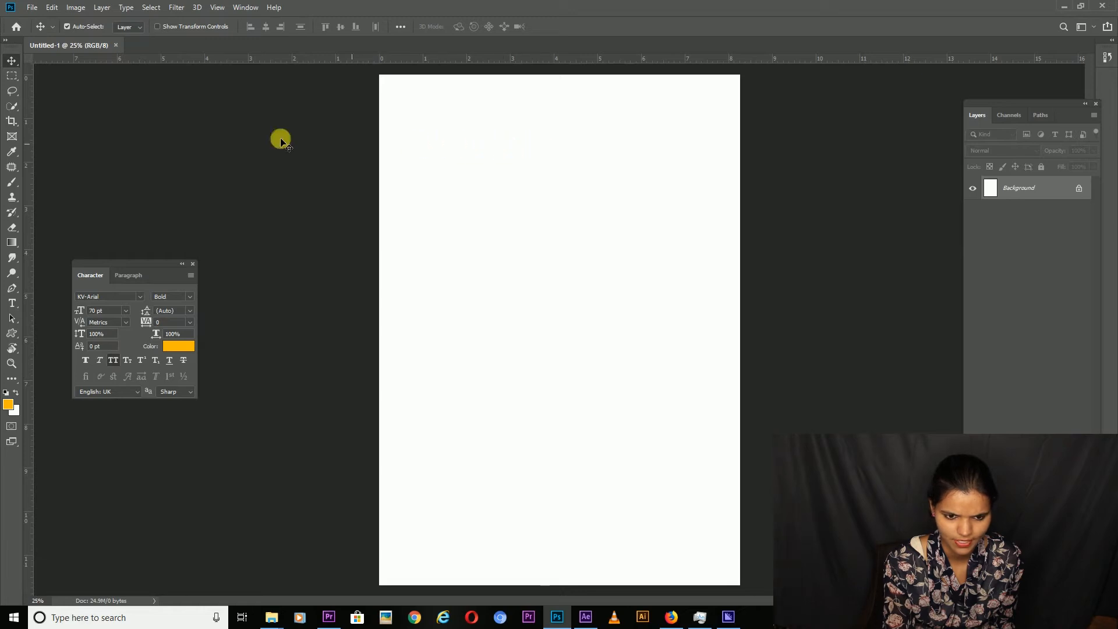
- Set the foreground colour to purple #a132ae and fill the Background layer with it
{"action": "left_click", "coordinate": [9, 404]}
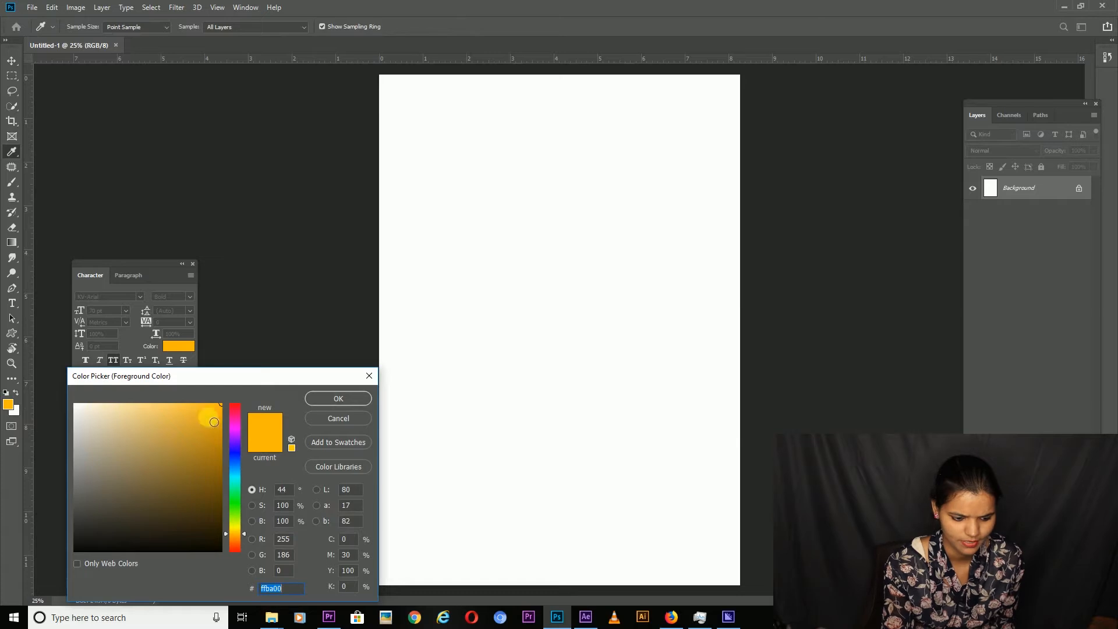
{"action": "left_click", "coordinate": [233, 431]}
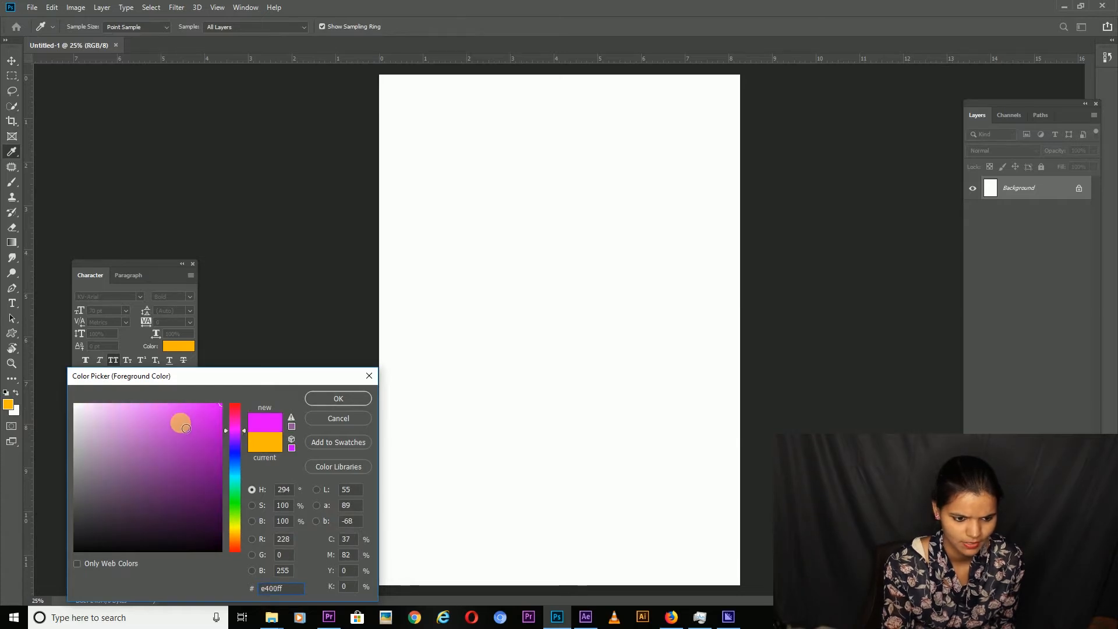
{"action": "left_click", "coordinate": [183, 431]}
{"action": "left_click", "coordinate": [181, 439]}
{"action": "left_click", "coordinate": [181, 448]}
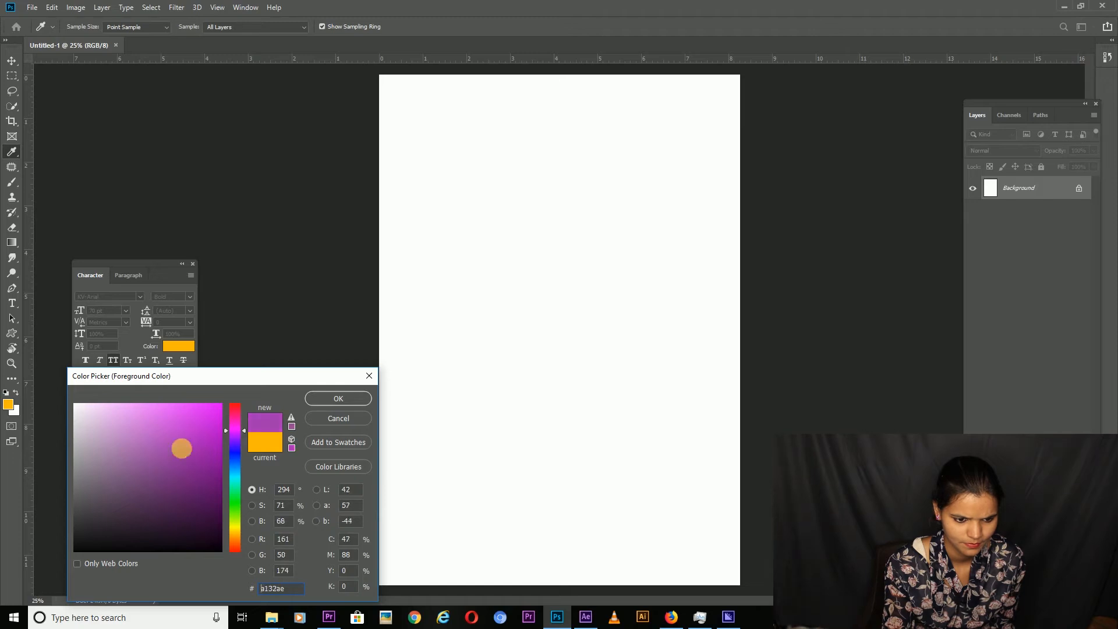
{"action": "left_click", "coordinate": [327, 401]}
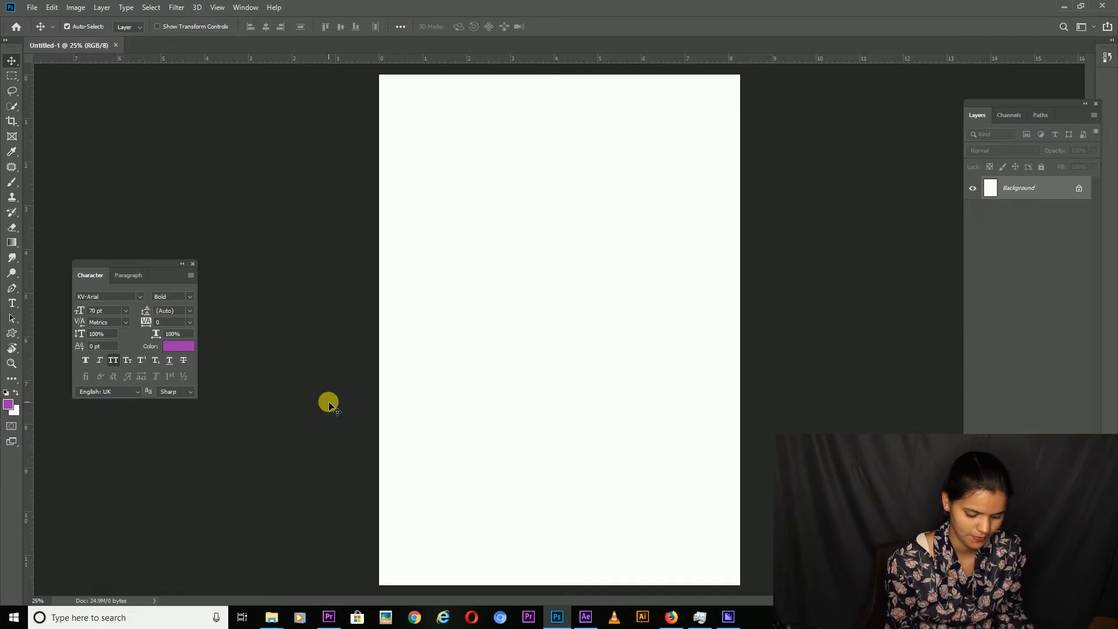
{"action": "key", "text": "alt+BackSpace"}
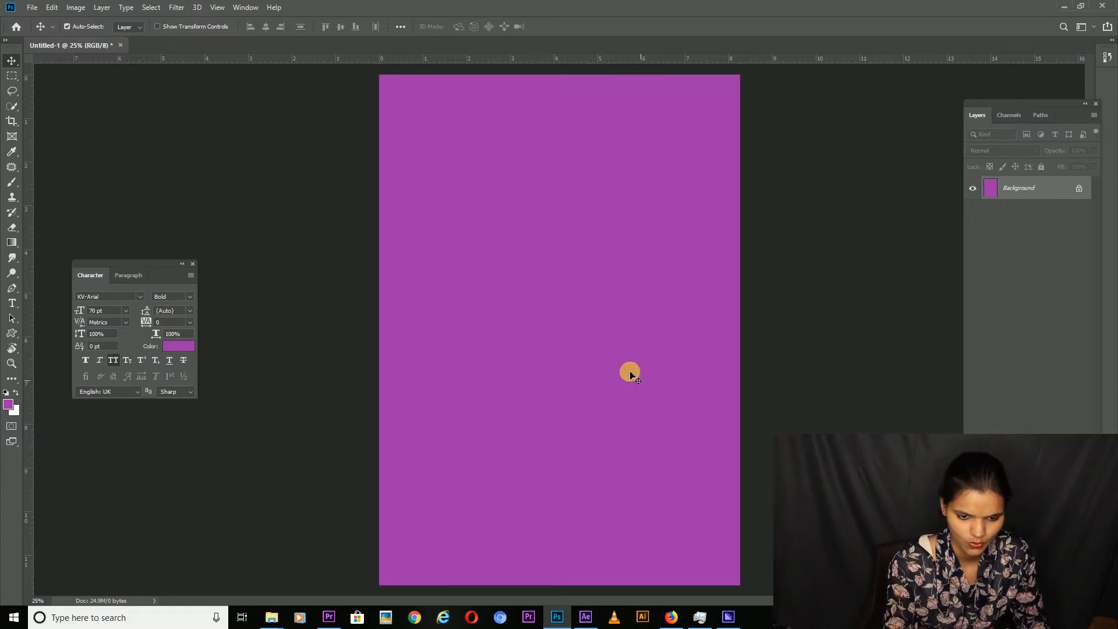
- With rulers enabled, place vertical margin guides at about 0.4 in and 7.9 in and a horizontal one at about 11.3 in
{"action": "left_click", "coordinate": [249, 8]}
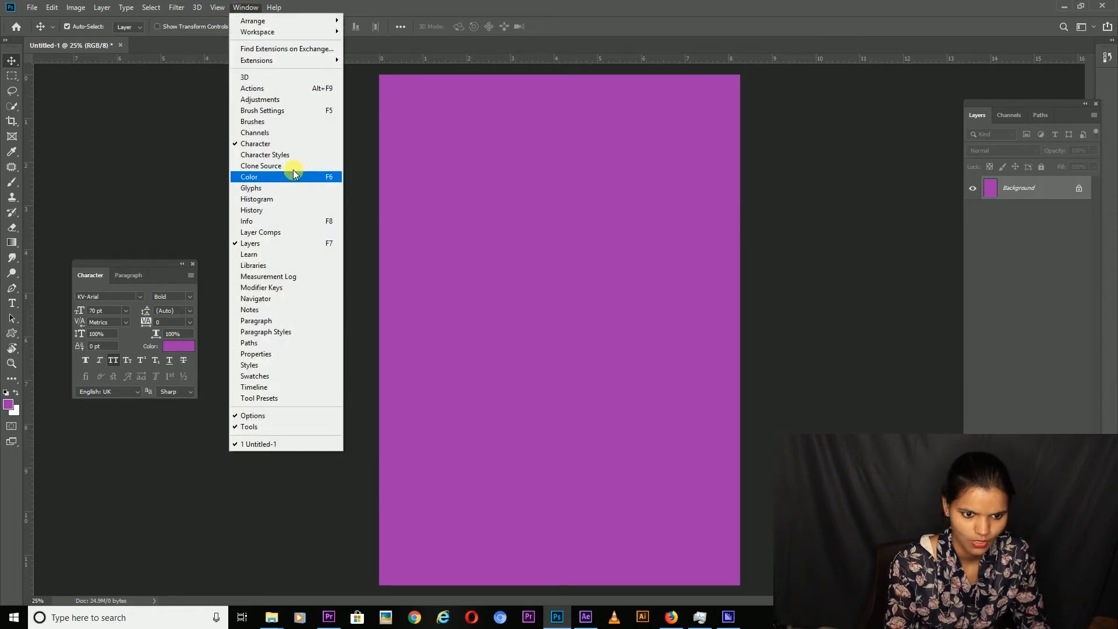
{"action": "left_click", "coordinate": [197, 8]}
{"action": "mouse_move", "coordinate": [217, 8]}
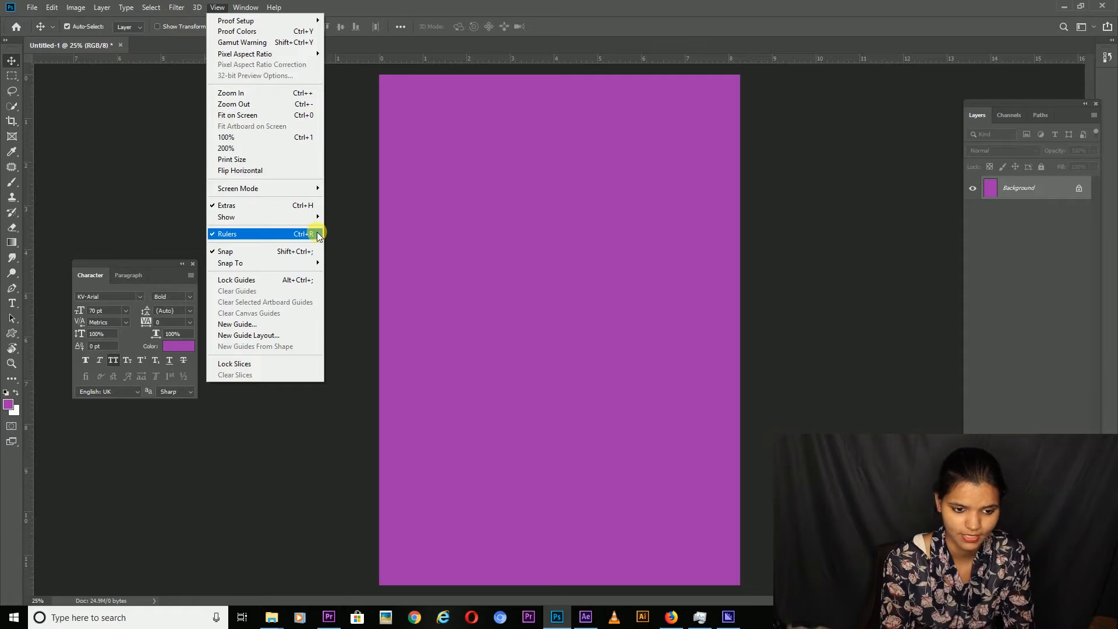
{"action": "left_click", "coordinate": [12, 65]}
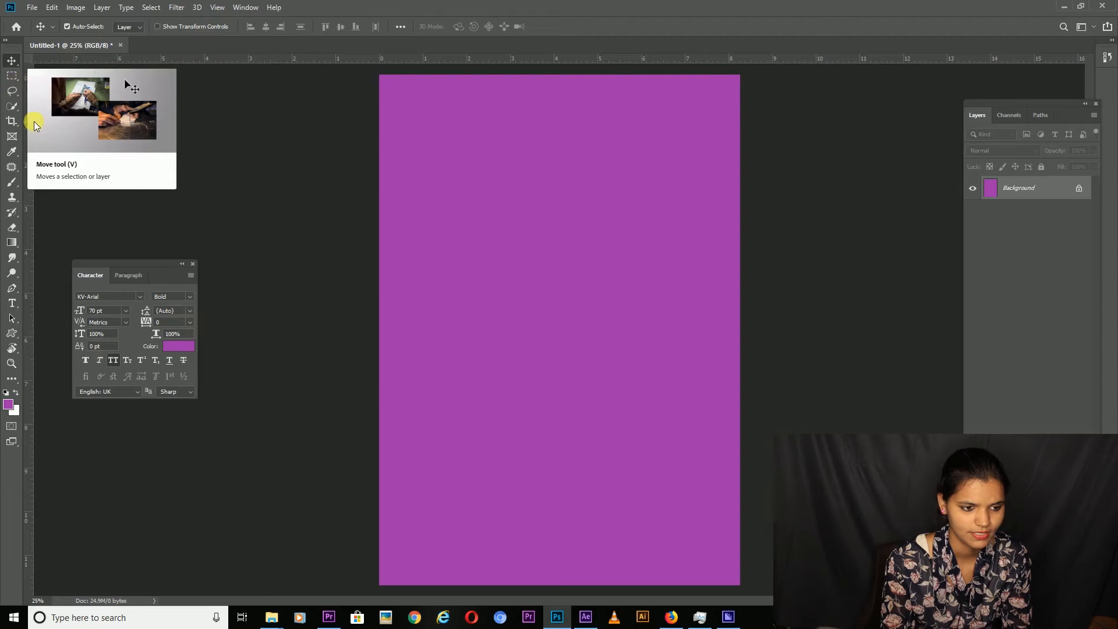
{"action": "left_click_drag", "start_coordinate": [32, 129], "coordinate": [401, 234]}
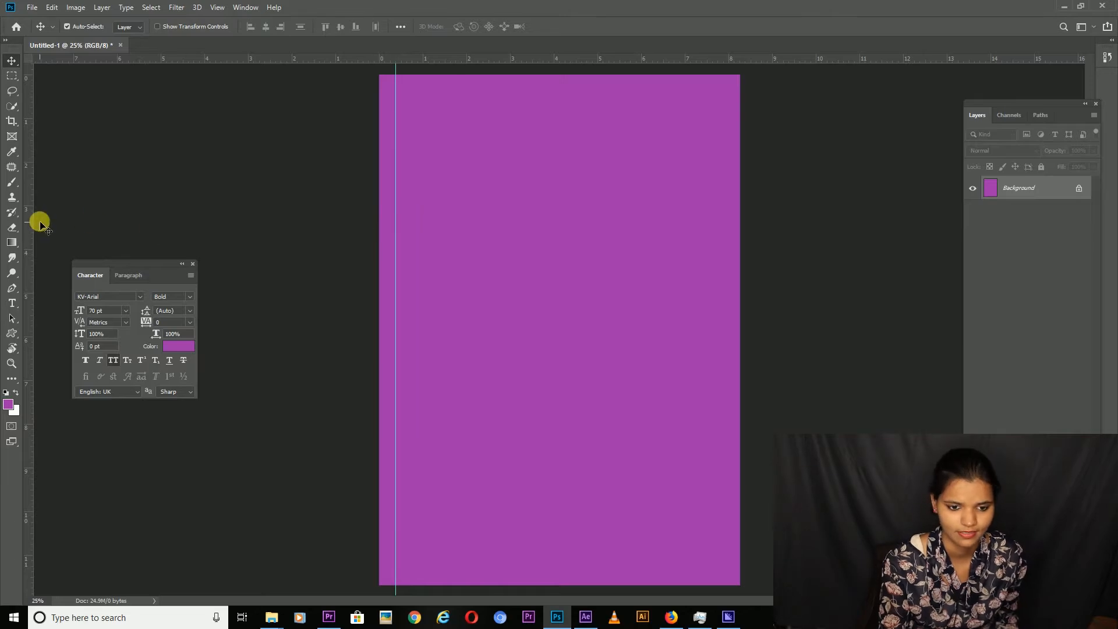
{"action": "left_click_drag", "start_coordinate": [30, 214], "coordinate": [728, 306]}
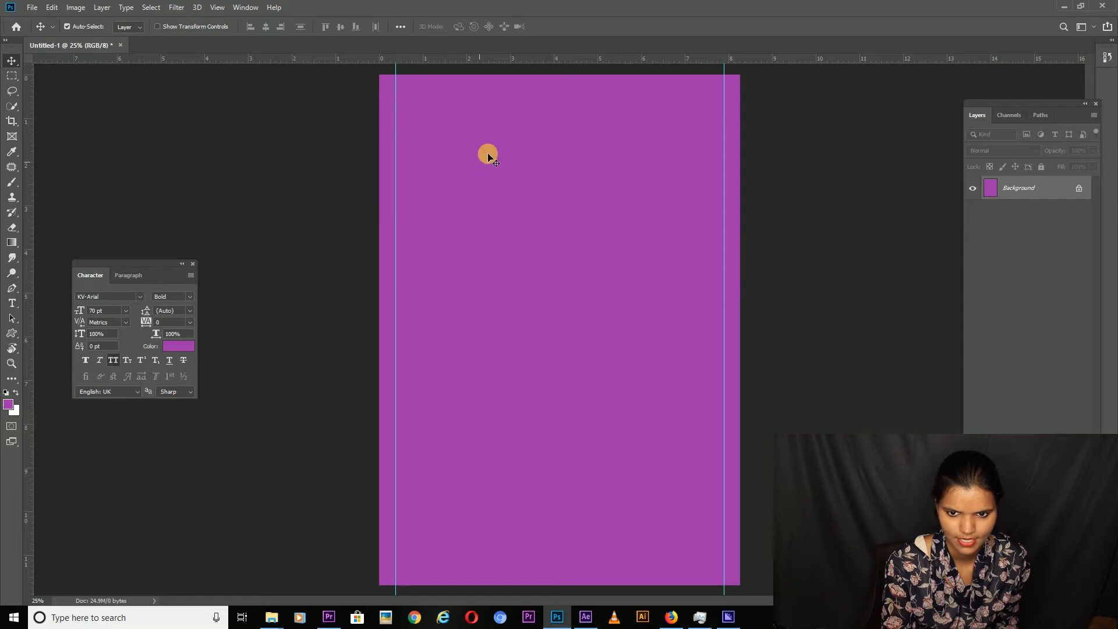
{"action": "left_click_drag", "start_coordinate": [577, 58], "coordinate": [582, 567]}
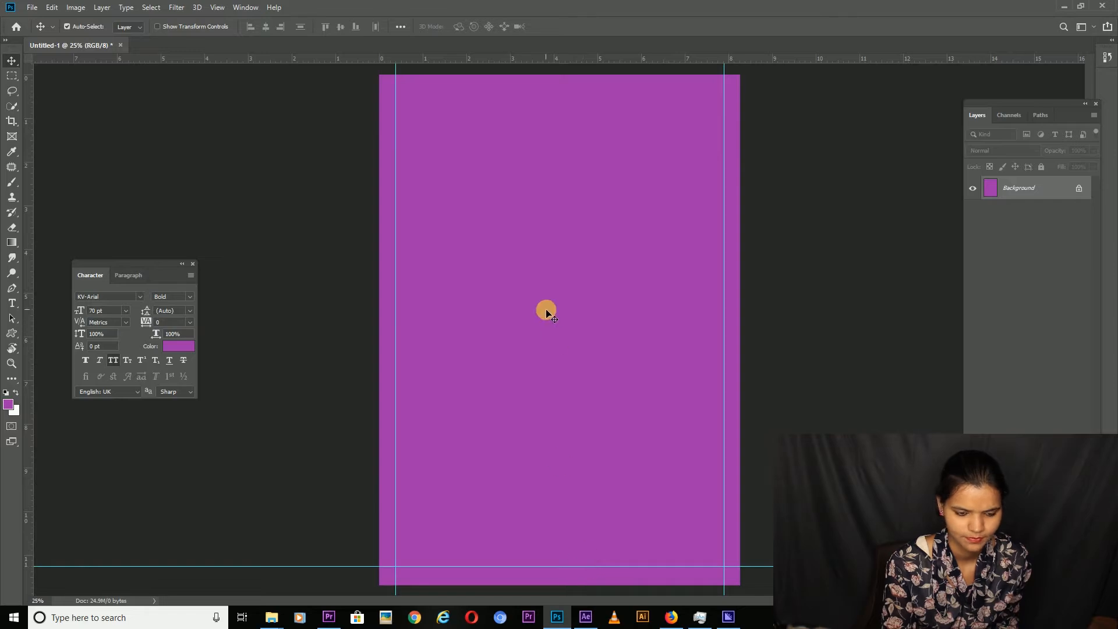
- Add horizontal guides at about 1.4, 1.9, 3.7 and 4.3 in and a vertical guide at the page centre
{"action": "left_click_drag", "start_coordinate": [543, 59], "coordinate": [552, 135]}
{"action": "left_click_drag", "start_coordinate": [552, 135], "coordinate": [557, 158]}
{"action": "left_click_drag", "start_coordinate": [556, 59], "coordinate": [553, 236]}
{"action": "left_click_drag", "start_coordinate": [553, 58], "coordinate": [551, 264]}
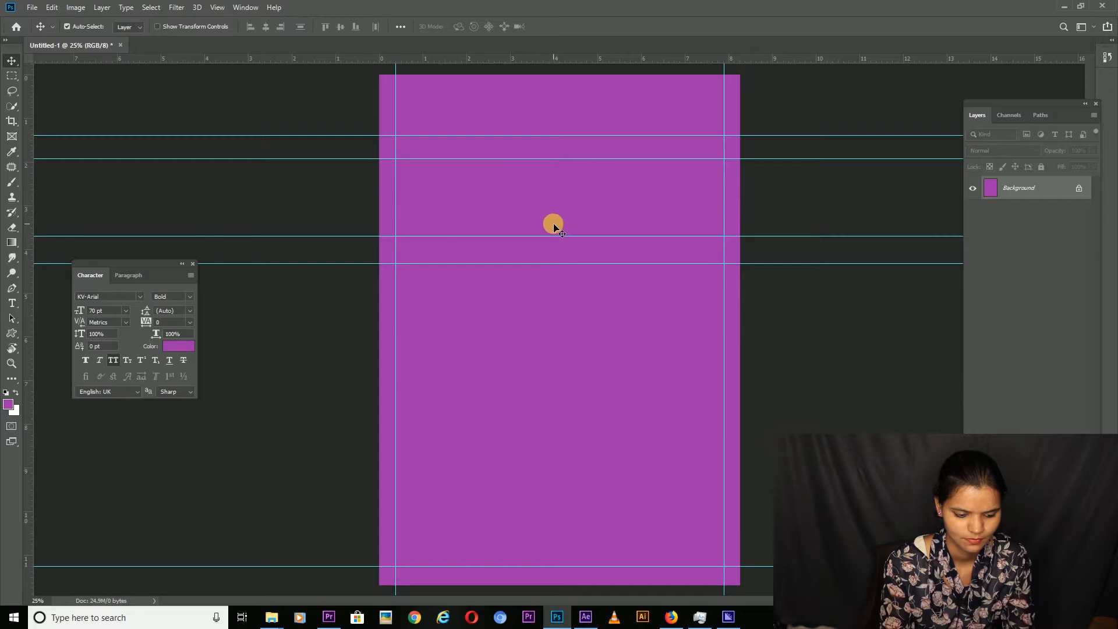
{"action": "left_click_drag", "start_coordinate": [28, 201], "coordinate": [559, 239]}
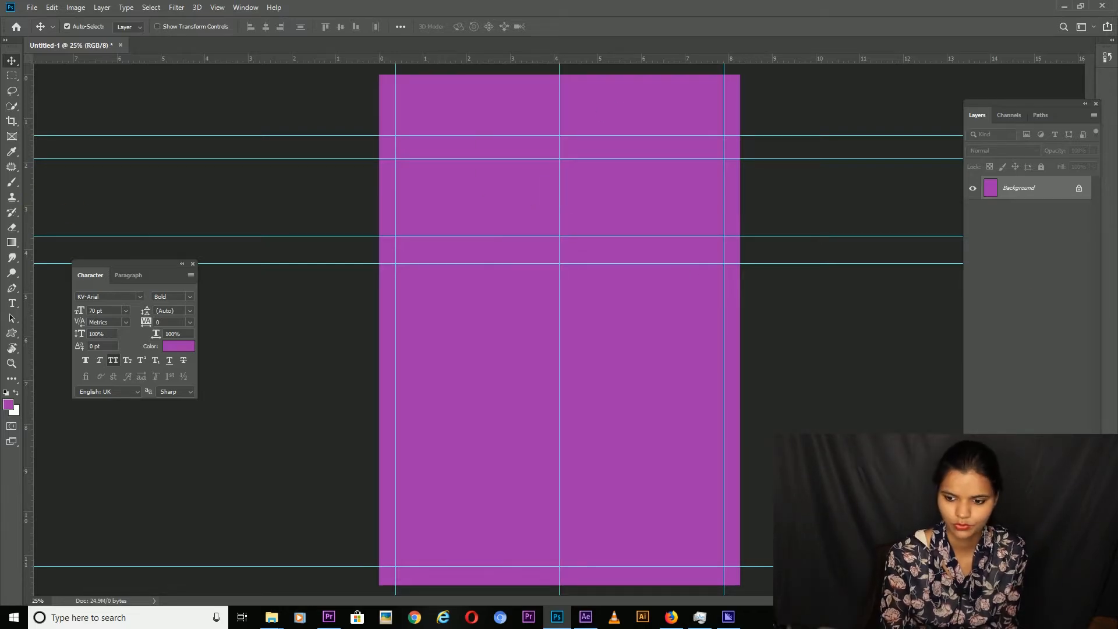
- Create a new empty layer above the background and add vertical guides at about 1.3 in and 7 in
{"action": "key", "text": "ctrl+alt+shift+n"}
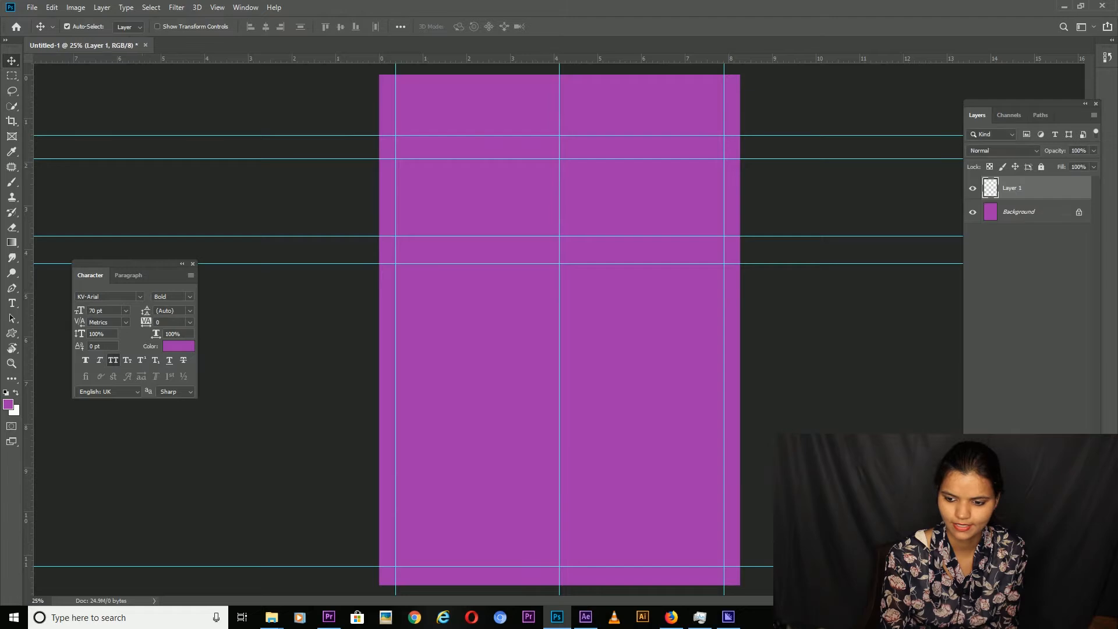
{"action": "left_click", "coordinate": [13, 290]}
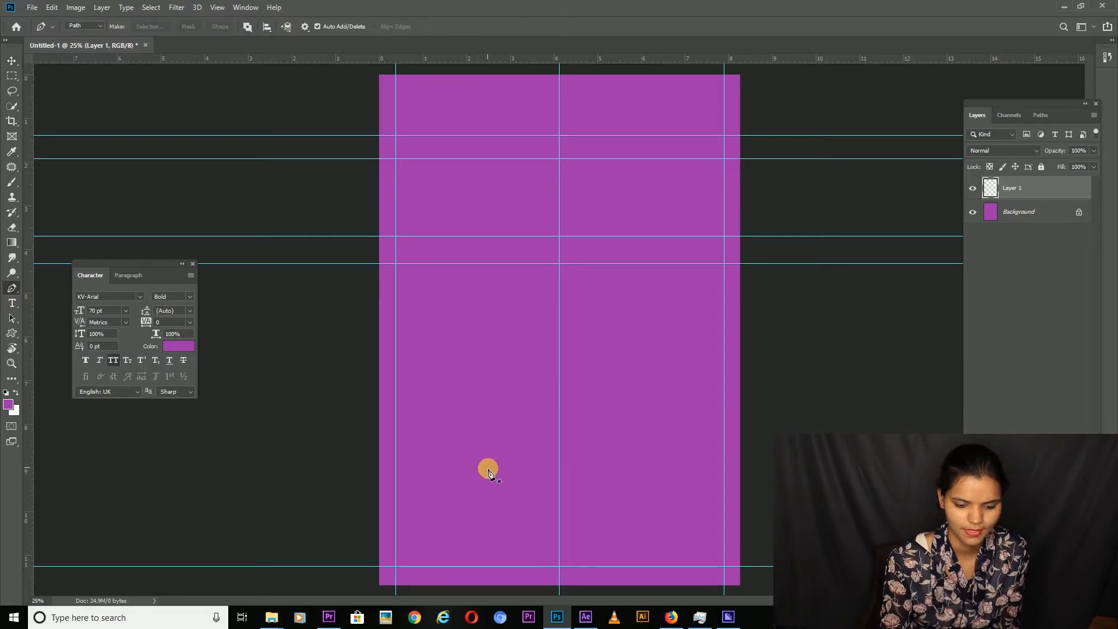
{"action": "left_click_drag", "start_coordinate": [31, 365], "coordinate": [435, 370]}
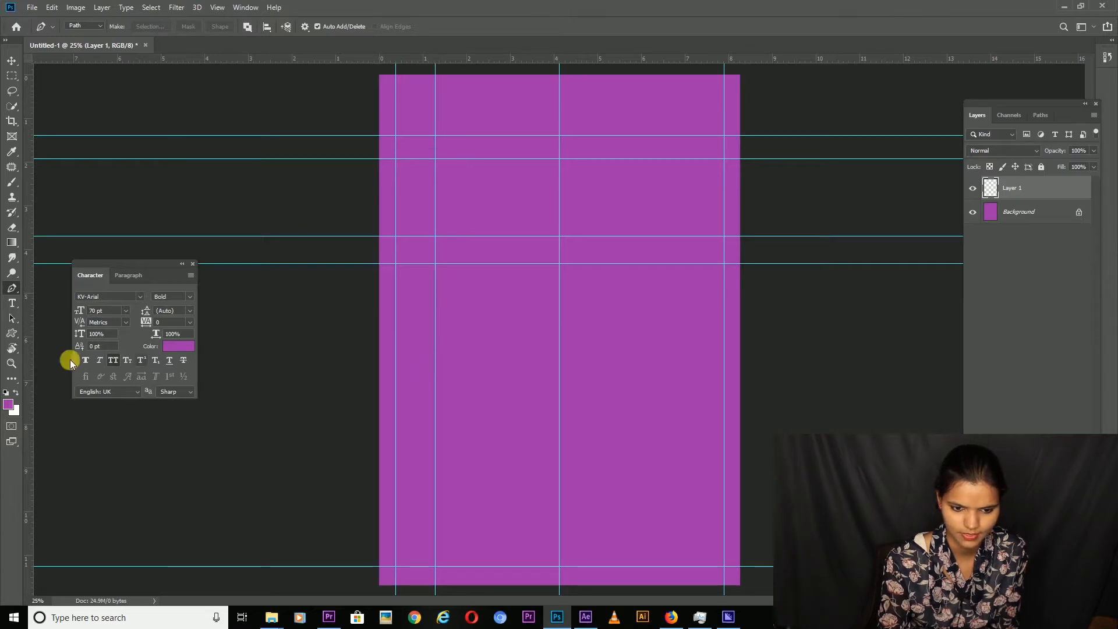
{"action": "left_click_drag", "start_coordinate": [30, 353], "coordinate": [689, 391]}
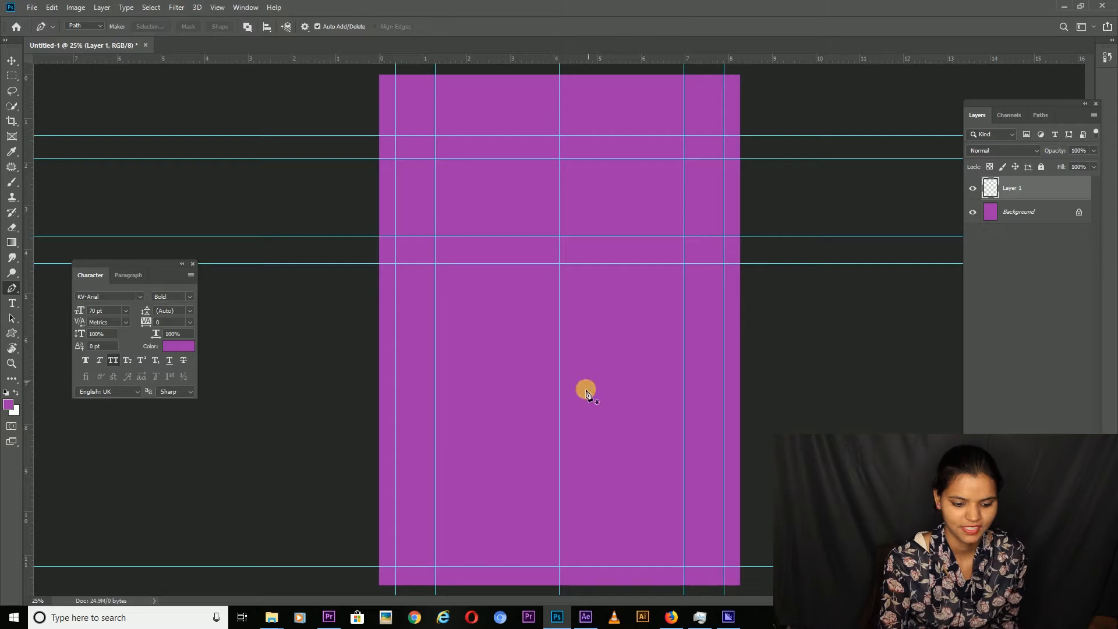
- Draw a closed Pen path of a scalloped left half-arch from the bottom guide up to the page's top centre, snapping to the guides
{"action": "left_click", "coordinate": [436, 566]}
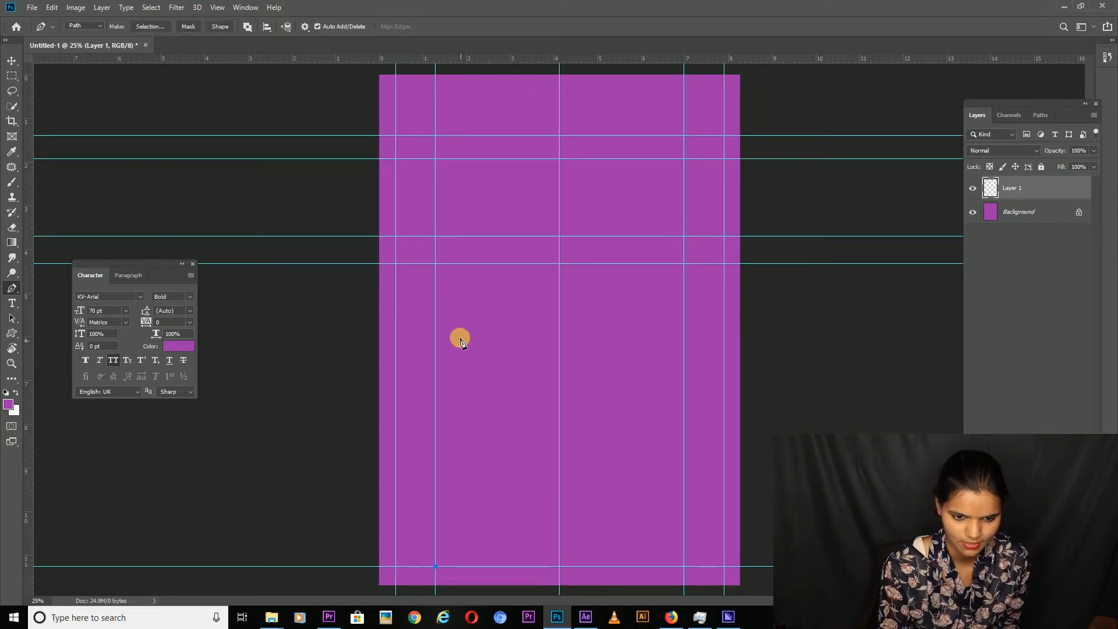
{"action": "left_click", "coordinate": [435, 265]}
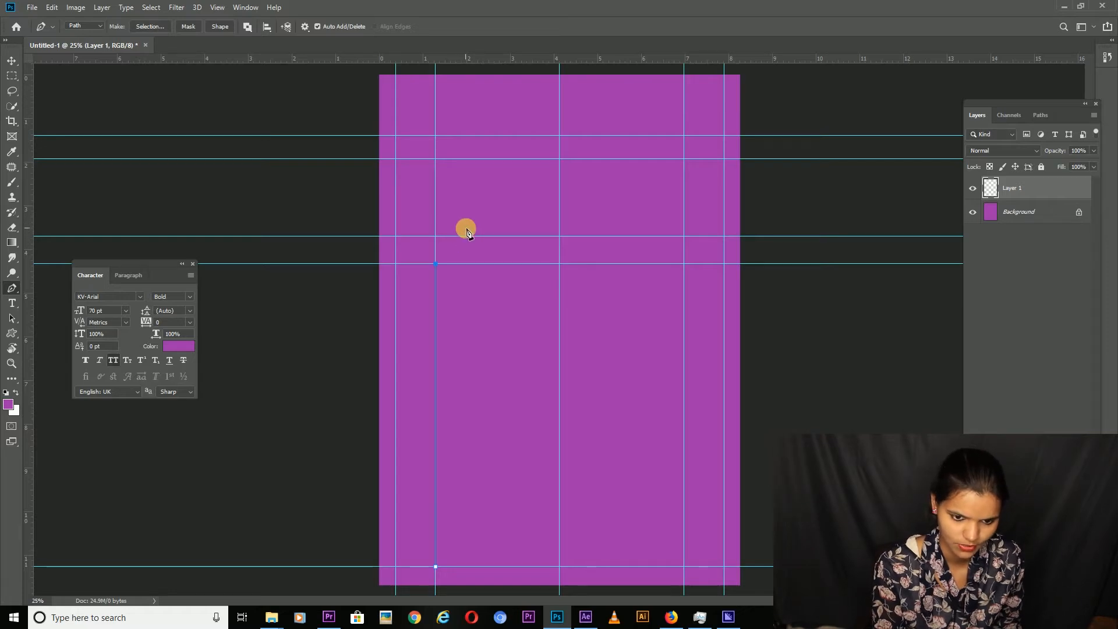
{"action": "left_click_drag", "start_coordinate": [470, 239], "coordinate": [465, 204]}
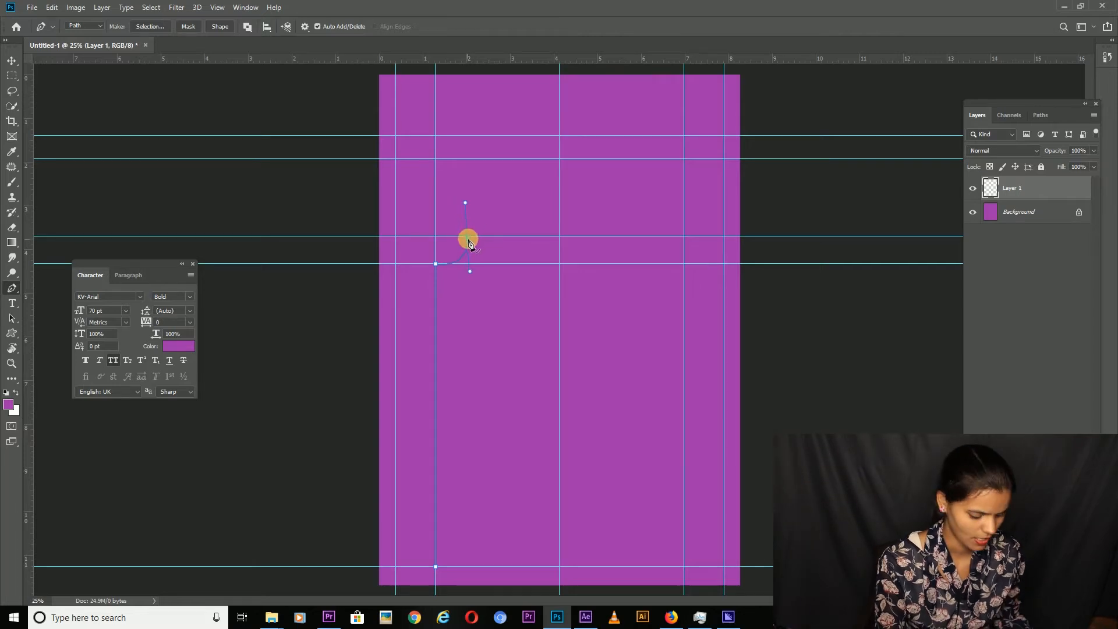
{"action": "left_click", "coordinate": [469, 238], "text": "alt"}
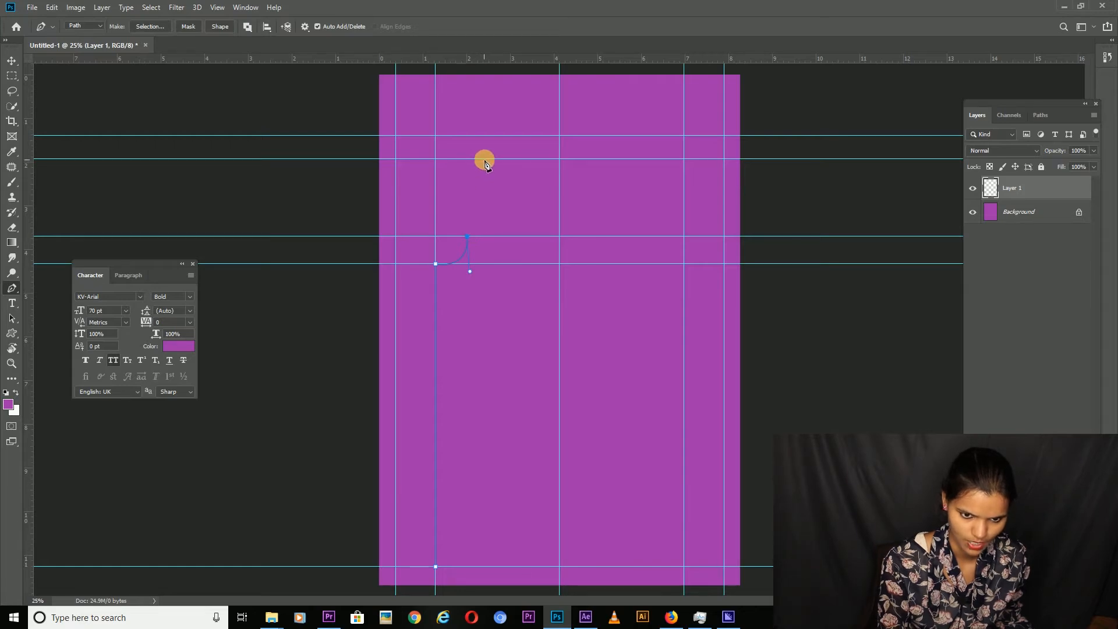
{"action": "left_click_drag", "start_coordinate": [486, 161], "coordinate": [567, 138]}
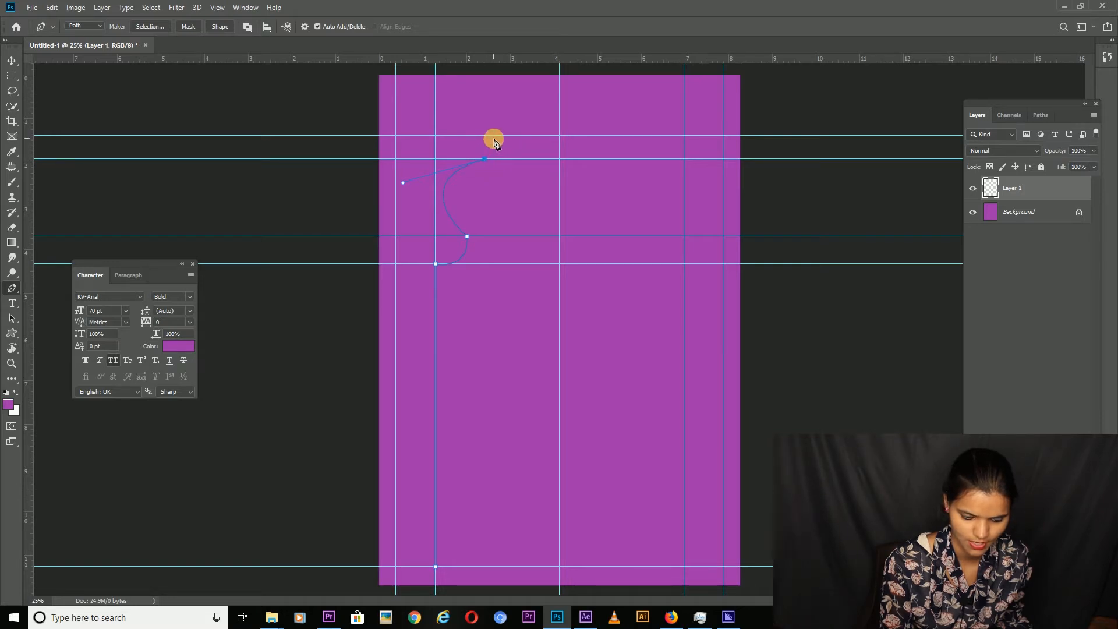
{"action": "left_click_drag", "start_coordinate": [495, 136], "coordinate": [519, 136]}
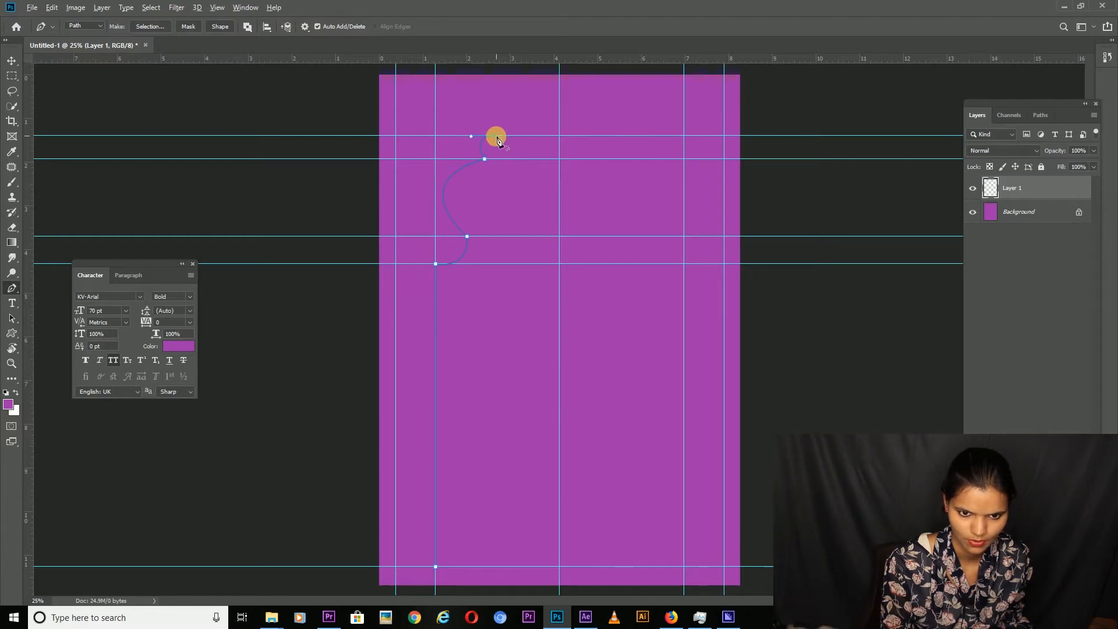
{"action": "left_click_drag", "start_coordinate": [559, 77], "coordinate": [628, 70]}
{"action": "left_click", "coordinate": [559, 78]}
{"action": "left_click", "coordinate": [559, 567]}
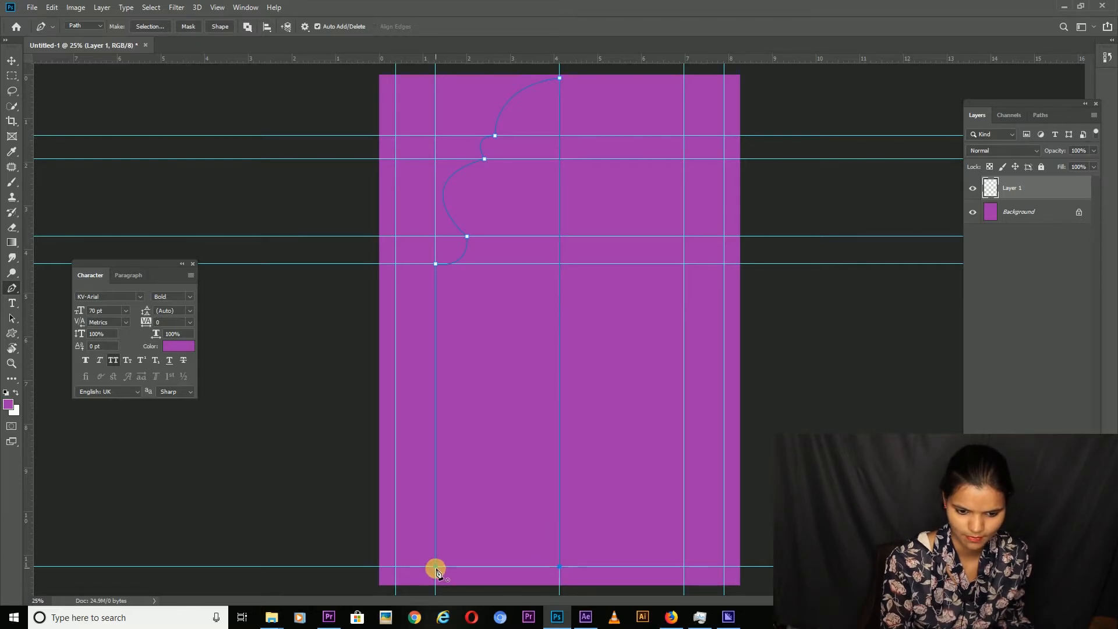
{"action": "left_click", "coordinate": [436, 567]}
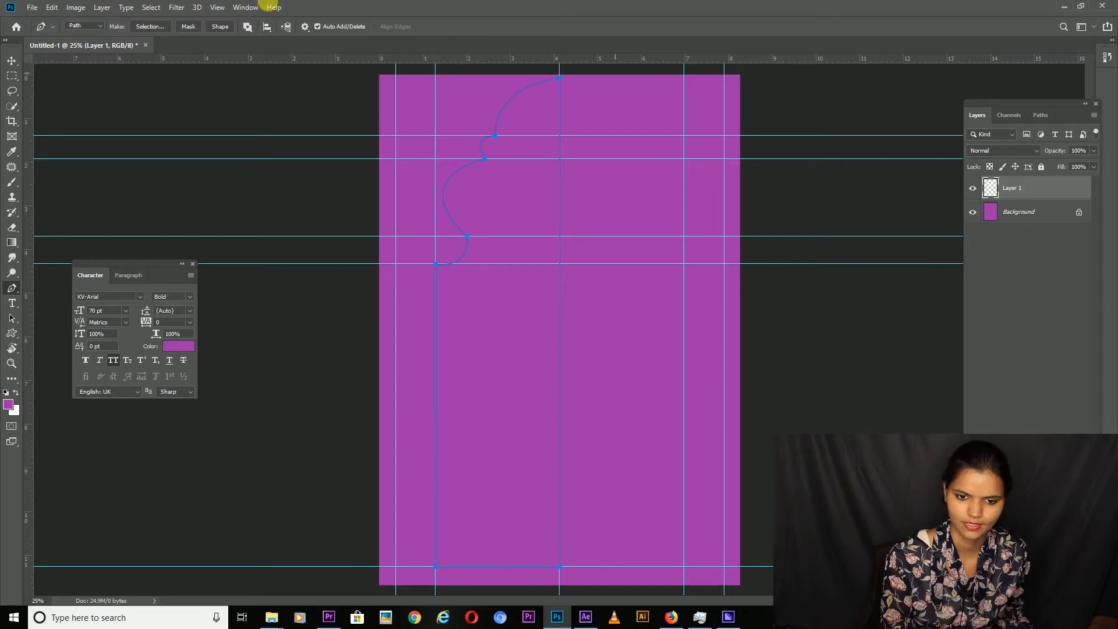
- Turn the half-arch path into a selection, fill it with bright orange on Layer 1 and deselect
{"action": "left_click", "coordinate": [150, 27]}
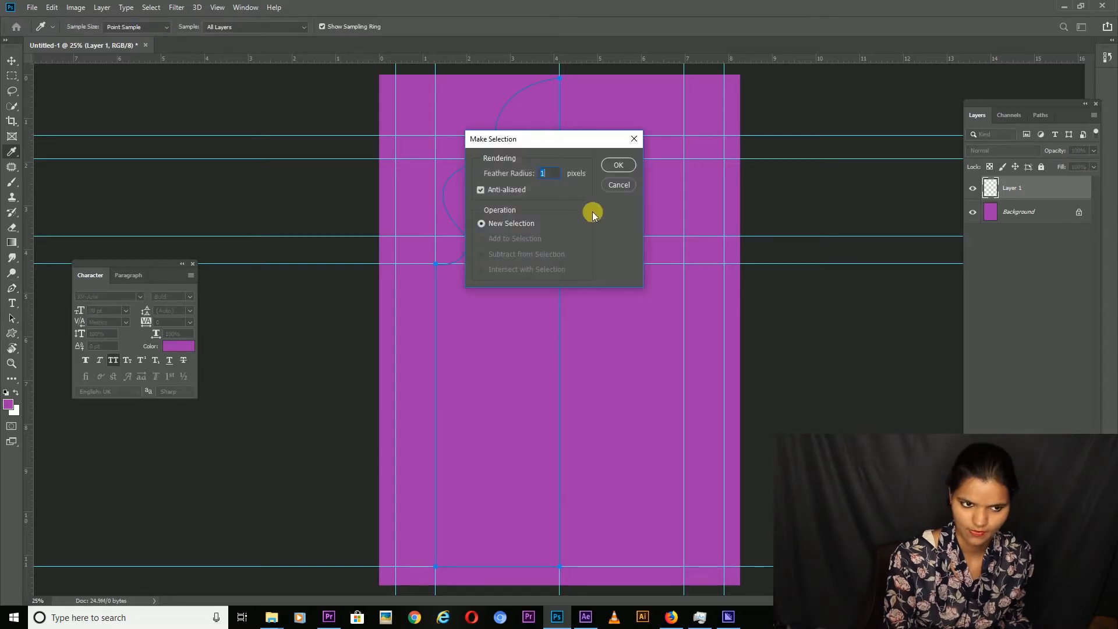
{"action": "left_click", "coordinate": [617, 165]}
{"action": "left_click", "coordinate": [12, 406]}
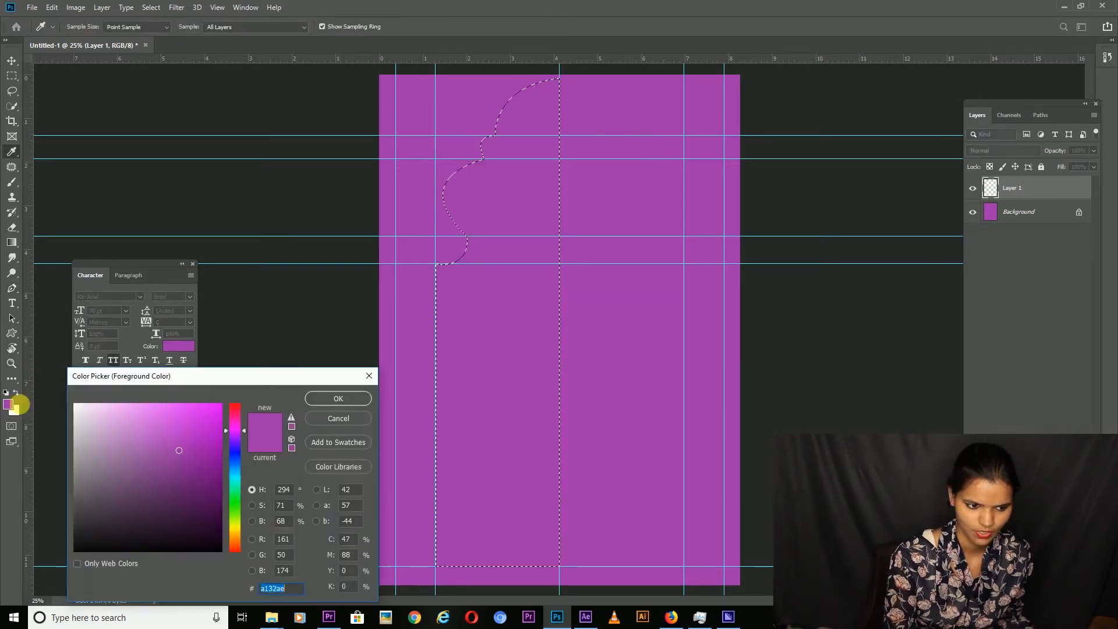
{"action": "left_click", "coordinate": [235, 545]}
{"action": "left_click", "coordinate": [204, 418]}
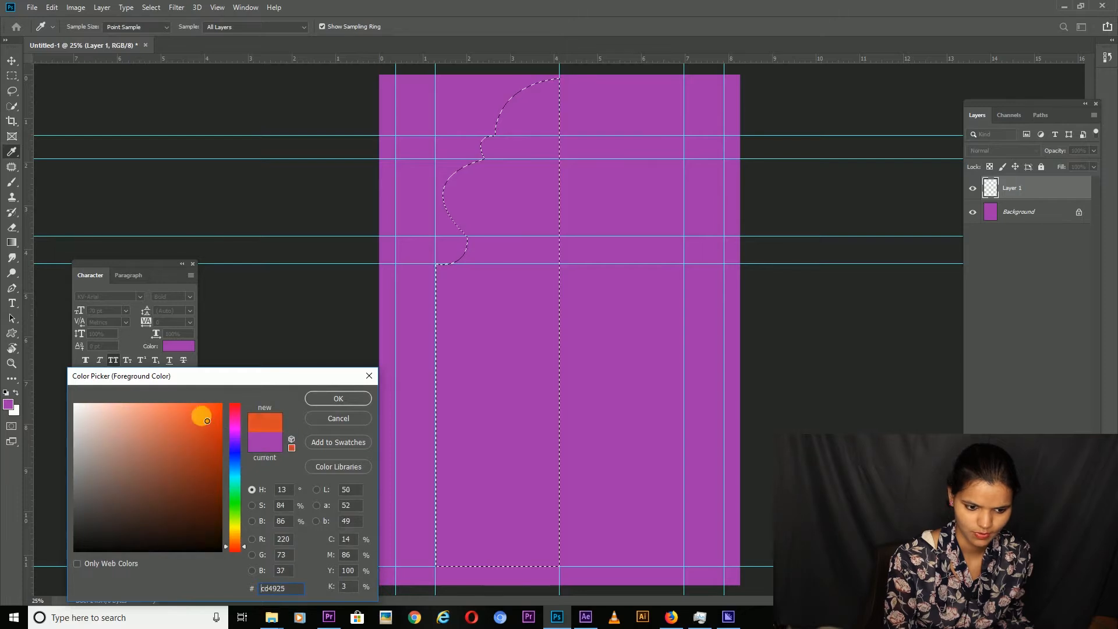
{"action": "left_click", "coordinate": [330, 399]}
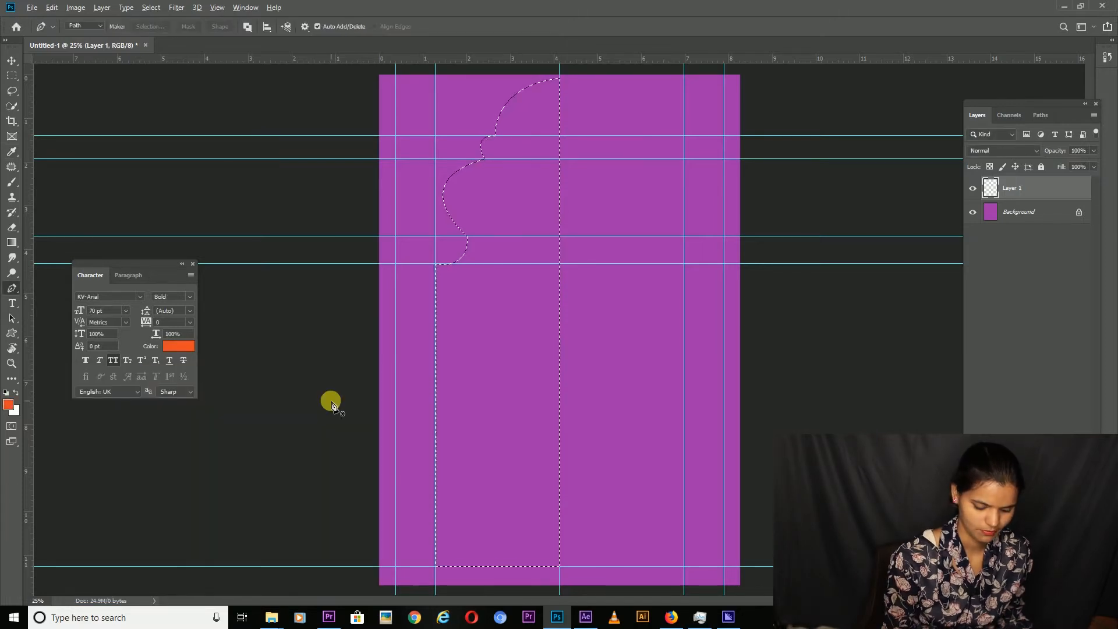
{"action": "key", "text": "alt+BackSpace"}
{"action": "key", "text": "ctrl+d"}
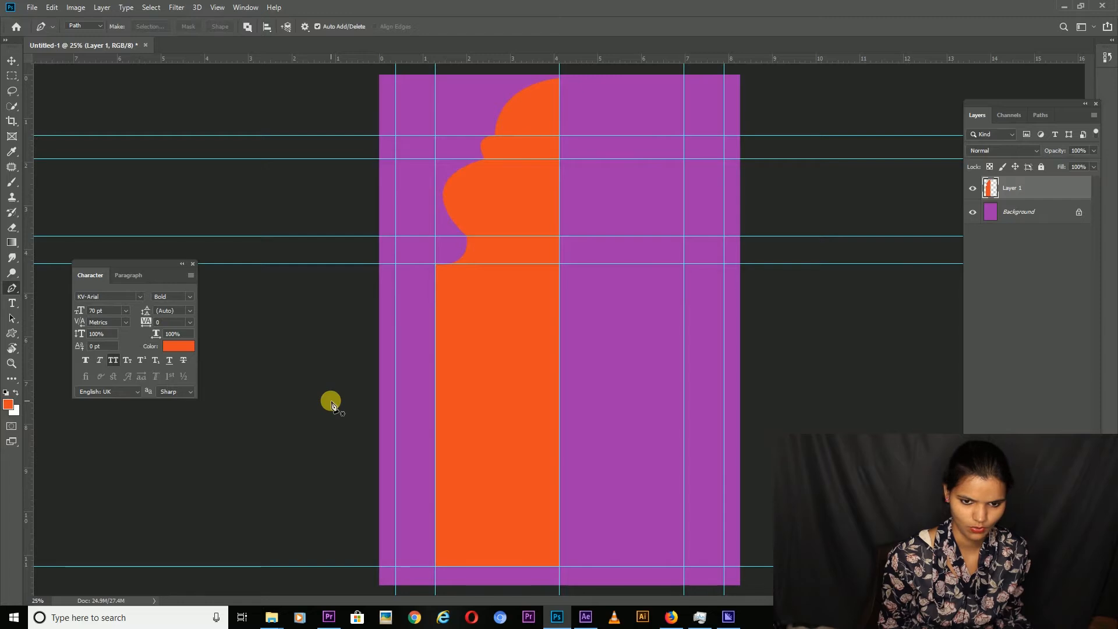
- Duplicate the orange half-arch layer and flip the copy horizontally
{"action": "key", "text": "v"}
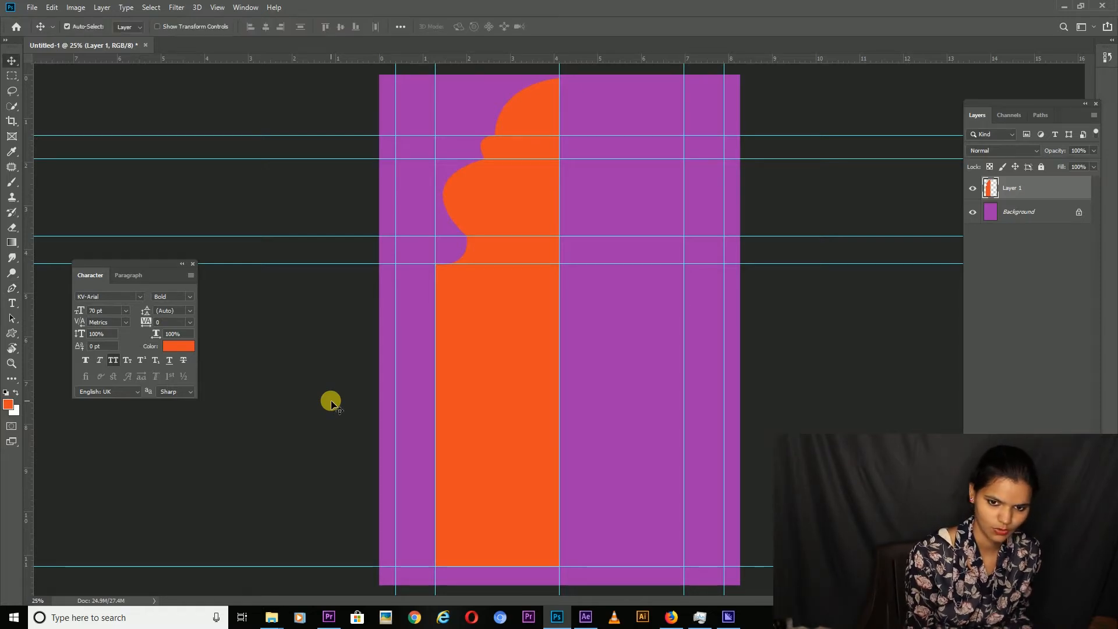
{"action": "key", "text": "ctrl+j"}
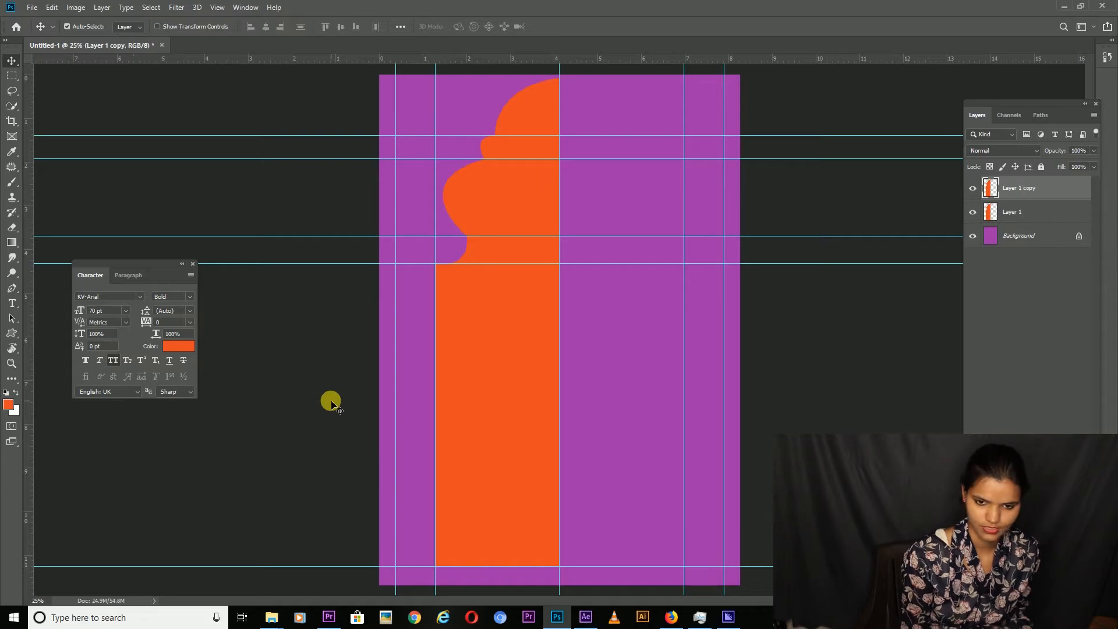
{"action": "key", "text": "ctrl+t"}
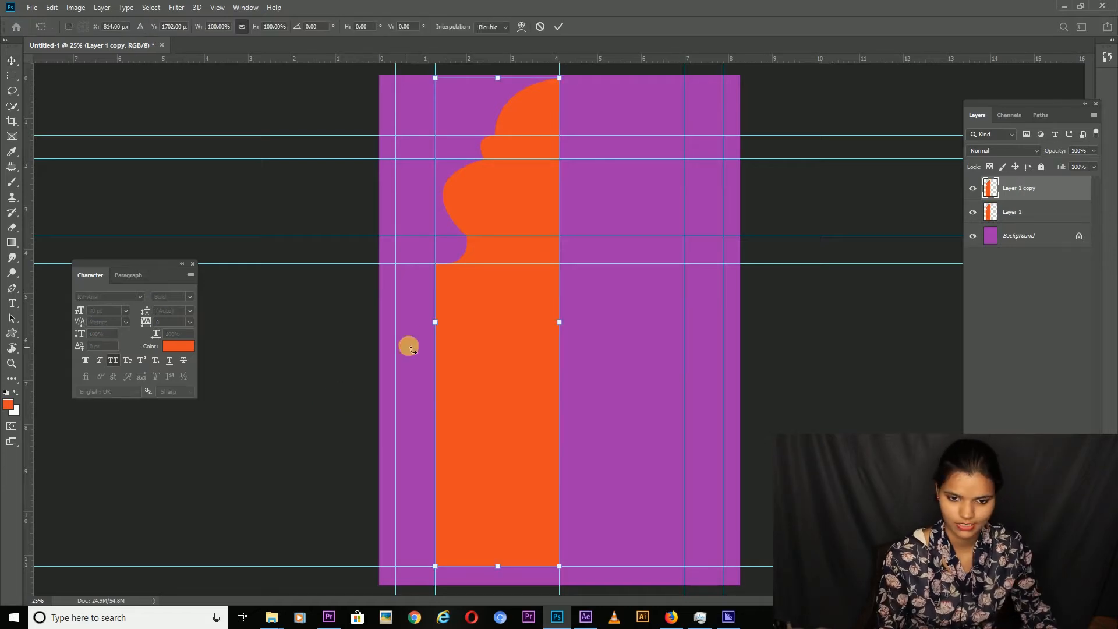
{"action": "right_click", "coordinate": [514, 284]}
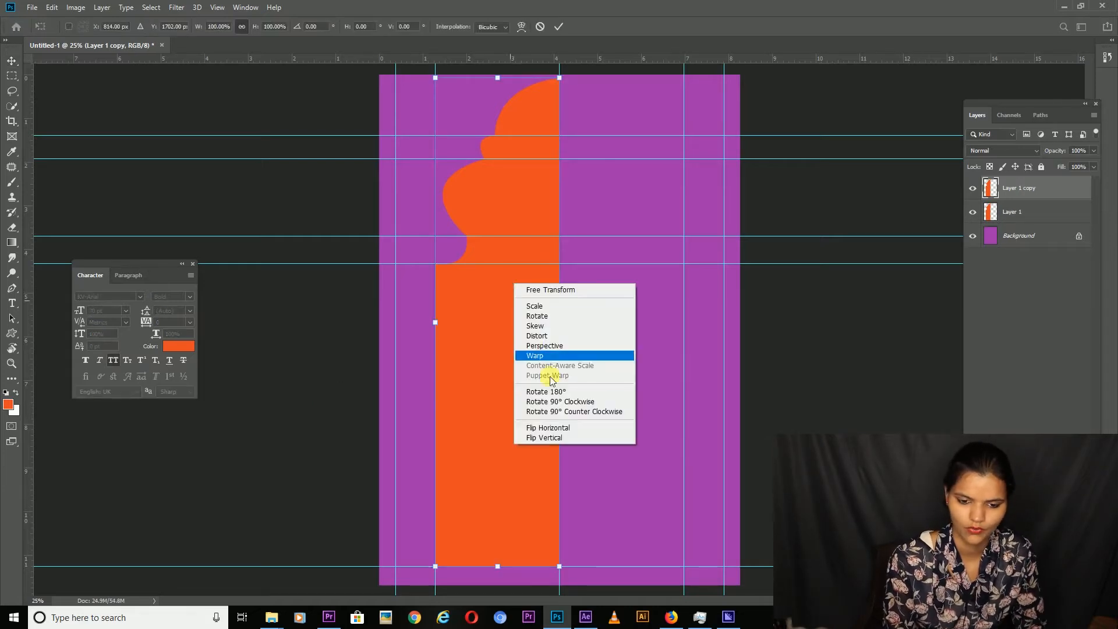
{"action": "left_click", "coordinate": [563, 430]}
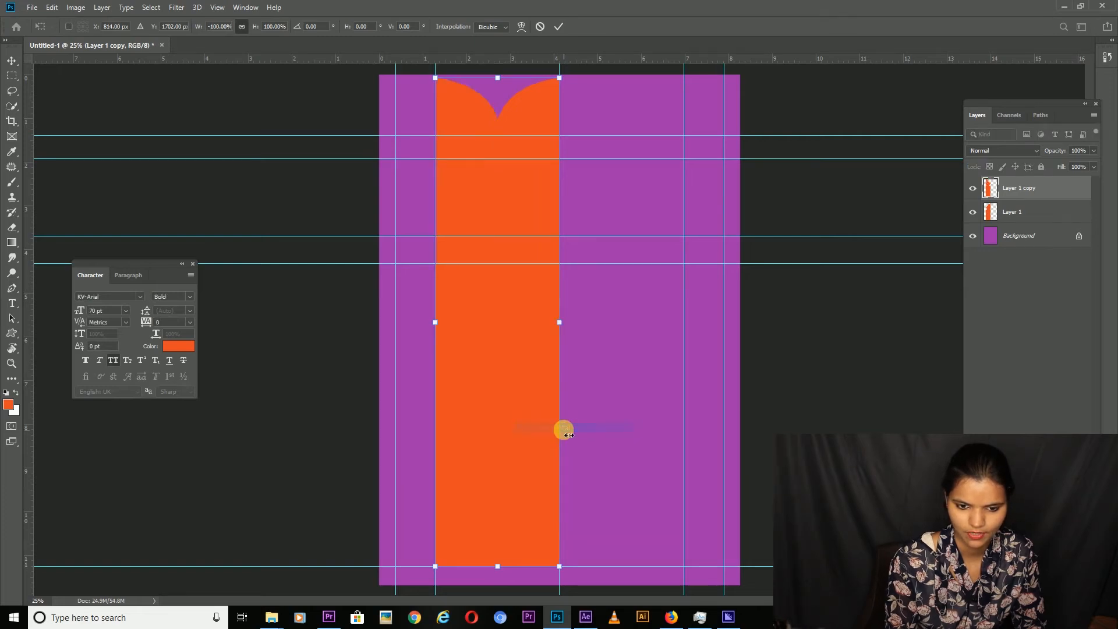
{"action": "key", "text": "Return"}
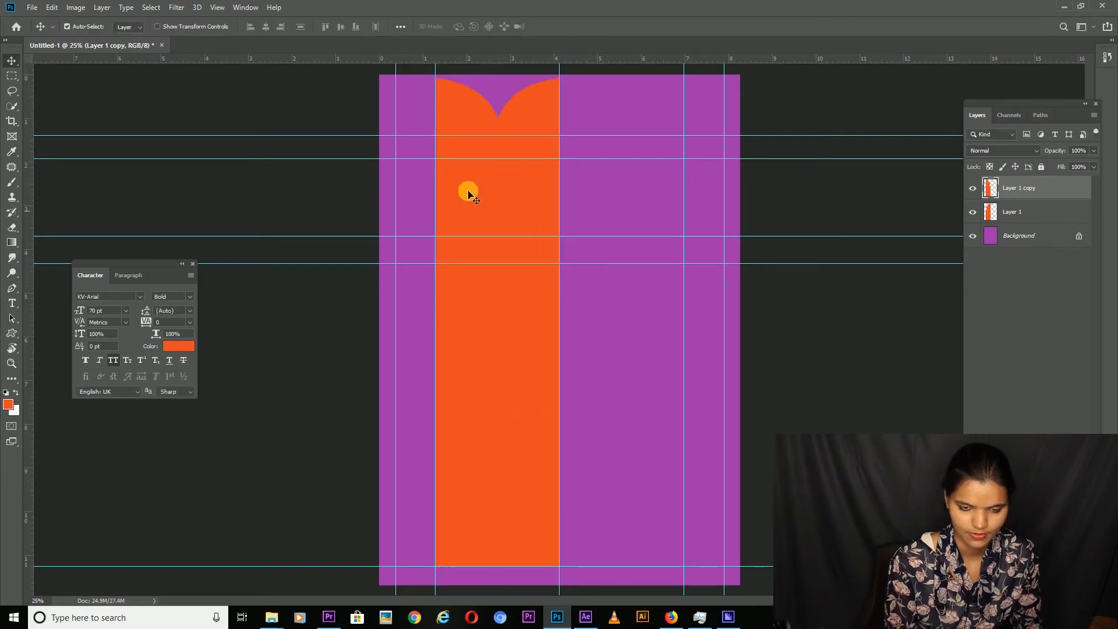
- Move the flipped half-arch across so it meets the original at the page centre, and hide the guides
{"action": "left_click_drag", "start_coordinate": [447, 109], "coordinate": [579, 114]}
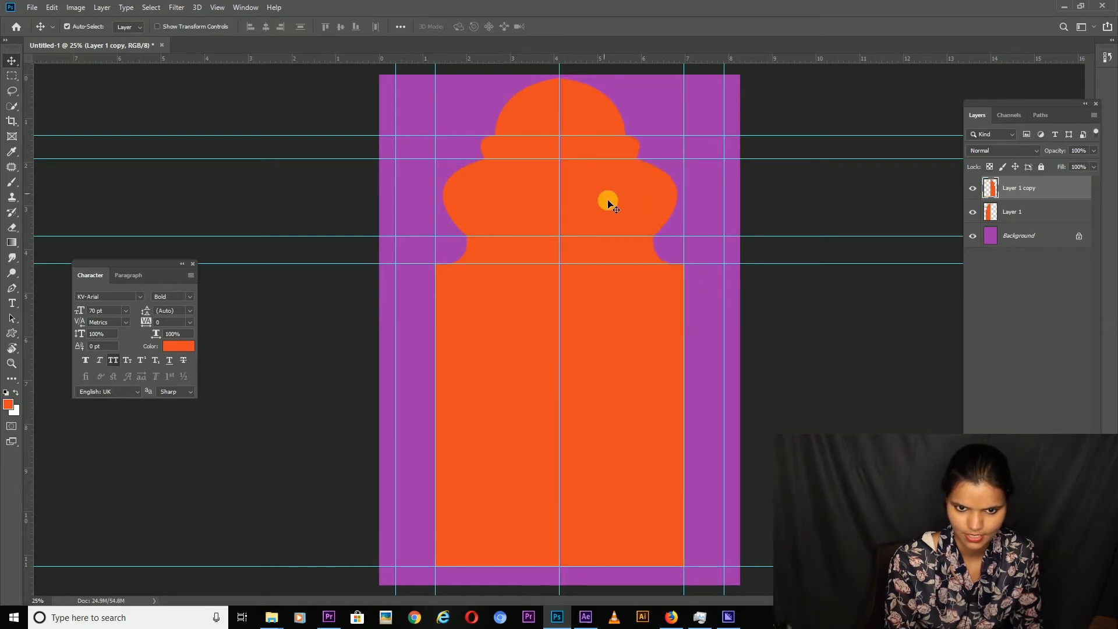
{"action": "key", "text": "shift+Right"}
{"action": "key", "text": "ctrl+semicolon"}
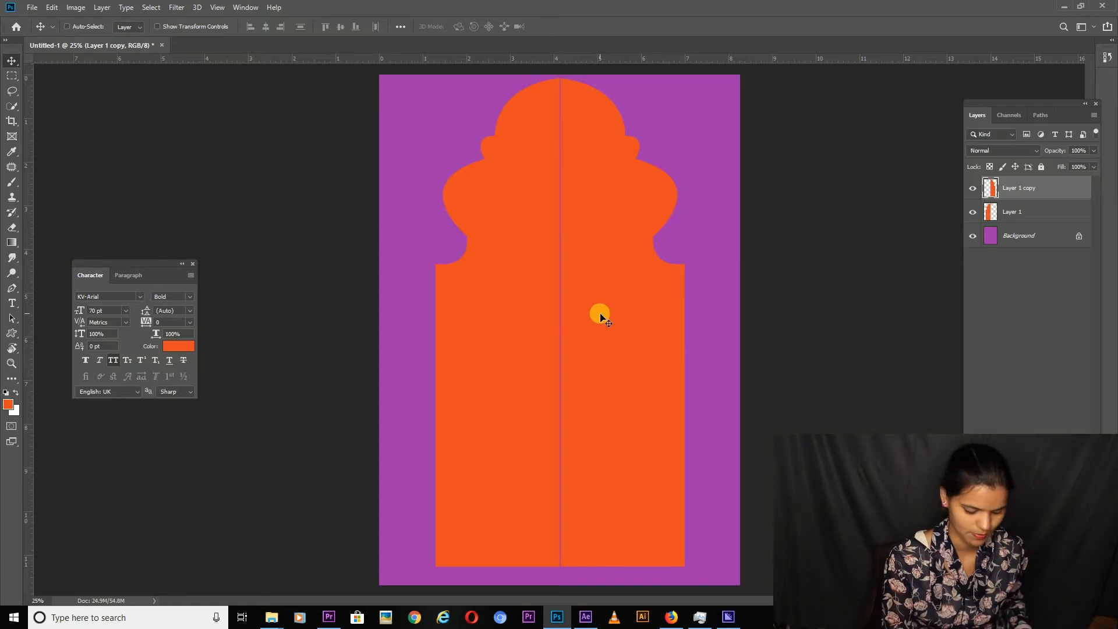
- Widen the mirrored half to about 105.6% to close the centre seam, and merge both halves into one layer
{"action": "key", "text": "ctrl+t"}
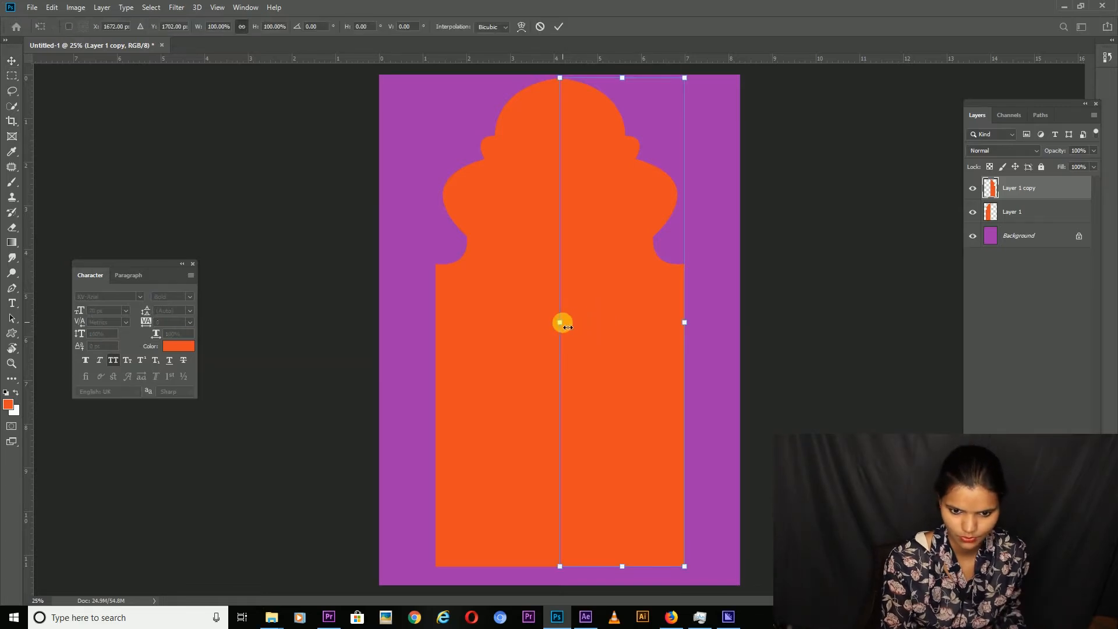
{"action": "left_click_drag", "start_coordinate": [560, 321], "coordinate": [552, 322]}
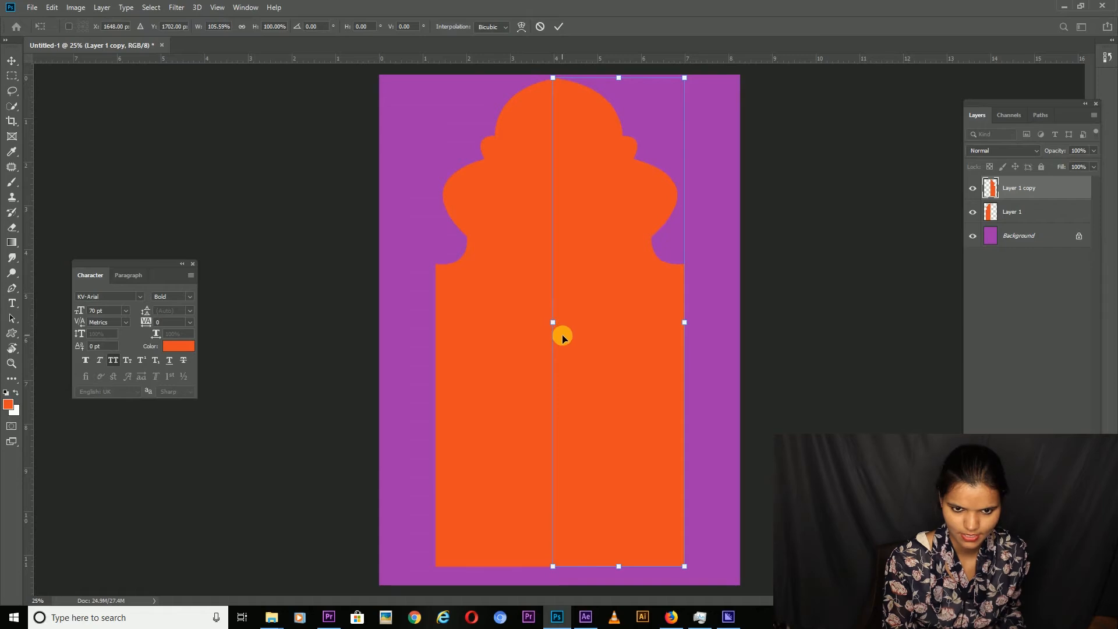
{"action": "key", "text": "Return"}
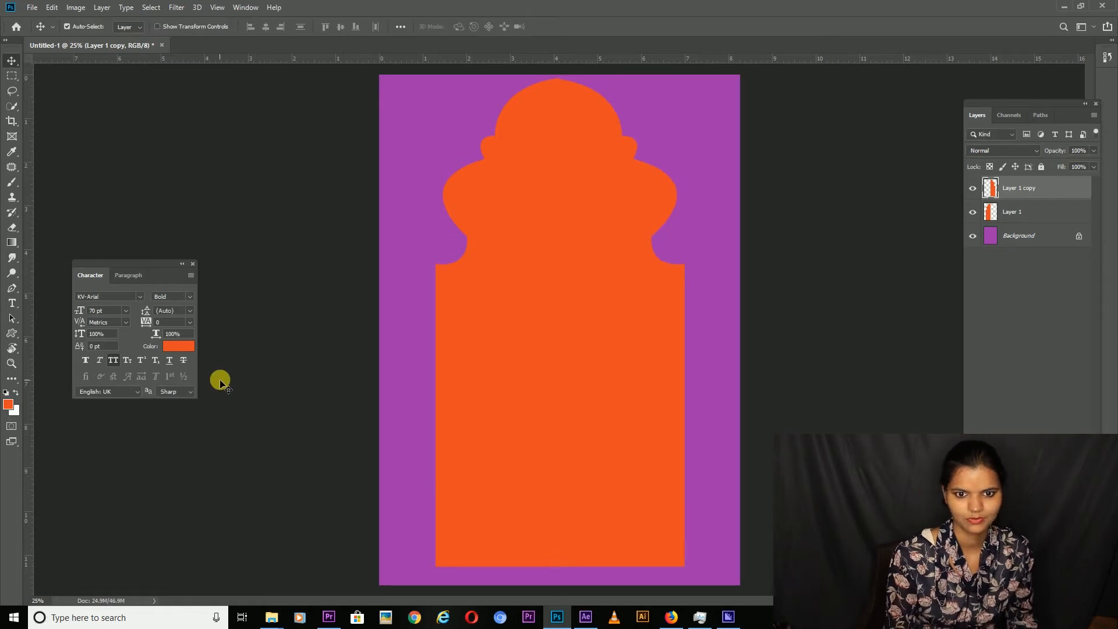
{"action": "key", "text": "ctrl+0"}
{"action": "key", "text": "ctrl+e"}
- Trim a thin strip off the arch's bottom edge using a rectangular marquee selection
{"action": "left_click", "coordinate": [10, 76]}
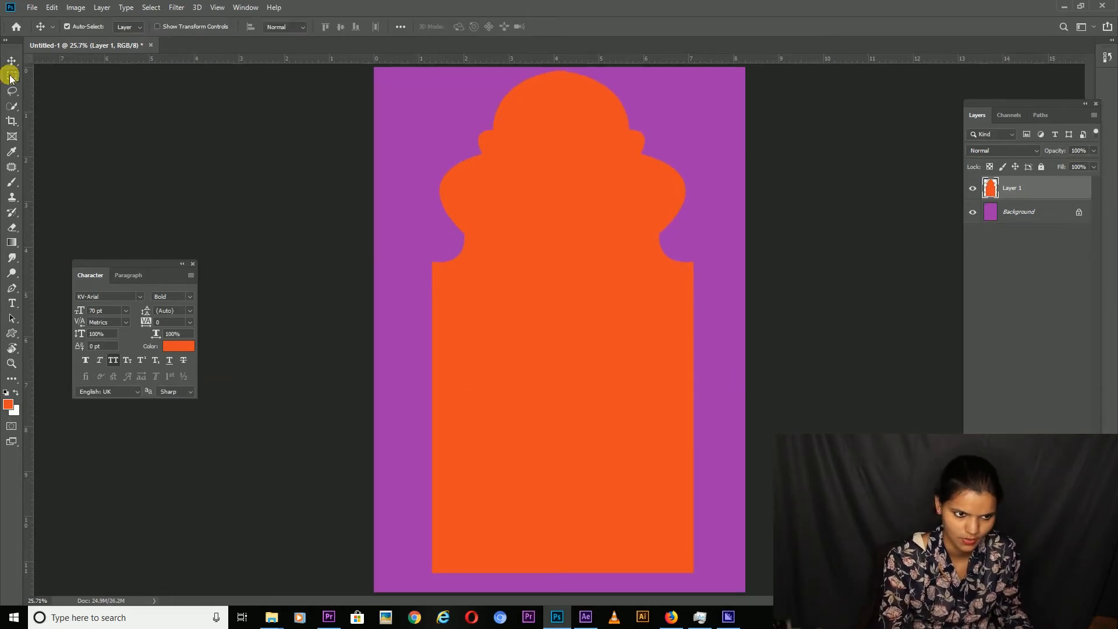
{"action": "left_click", "coordinate": [62, 76]}
{"action": "left_click_drag", "start_coordinate": [417, 571], "coordinate": [753, 601]}
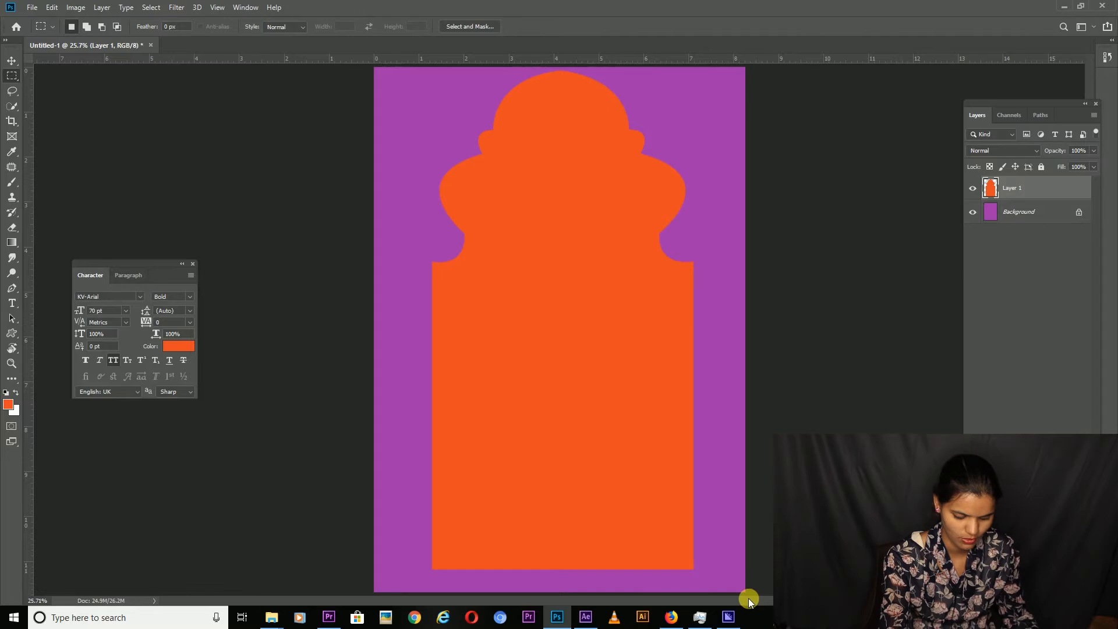
- Duplicate the complete arch layer and hide the original Layer 1
{"action": "key", "text": "v"}
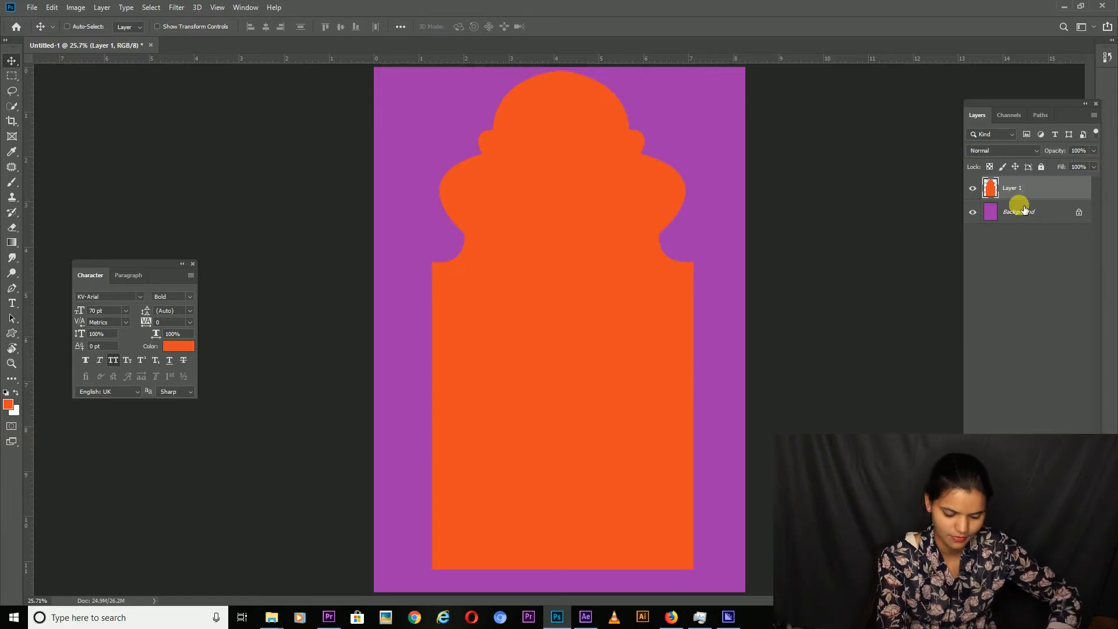
{"action": "key", "text": "ctrl+j"}
{"action": "left_click", "coordinate": [973, 211]}
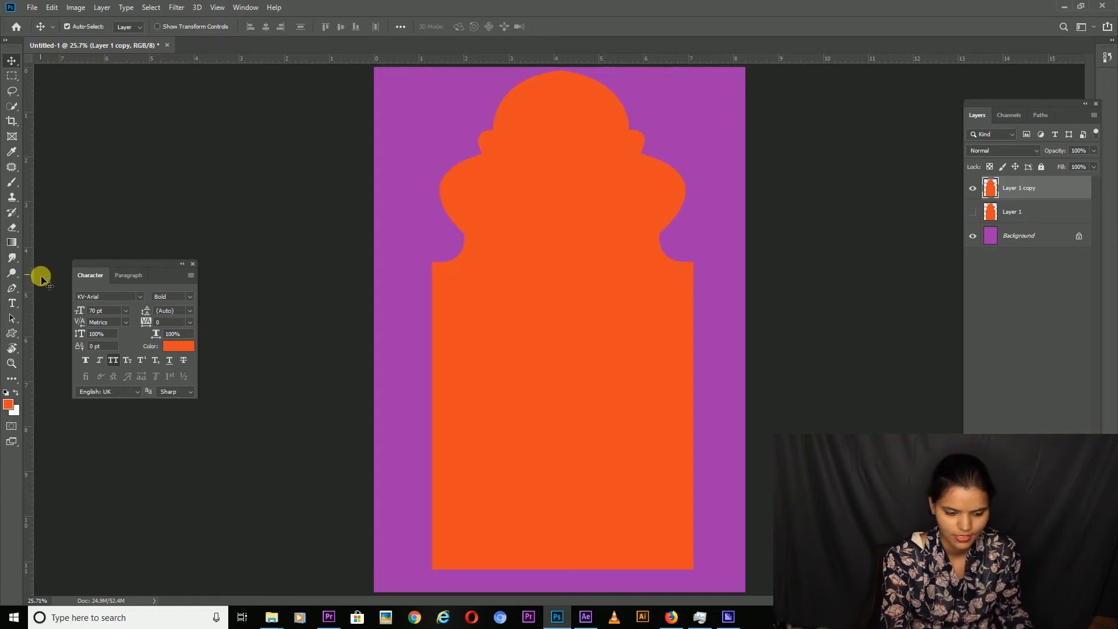
- In the Gradient Editor, save the current purple gradient as a preset and load the Black, White preset
{"action": "left_click", "coordinate": [11, 243]}
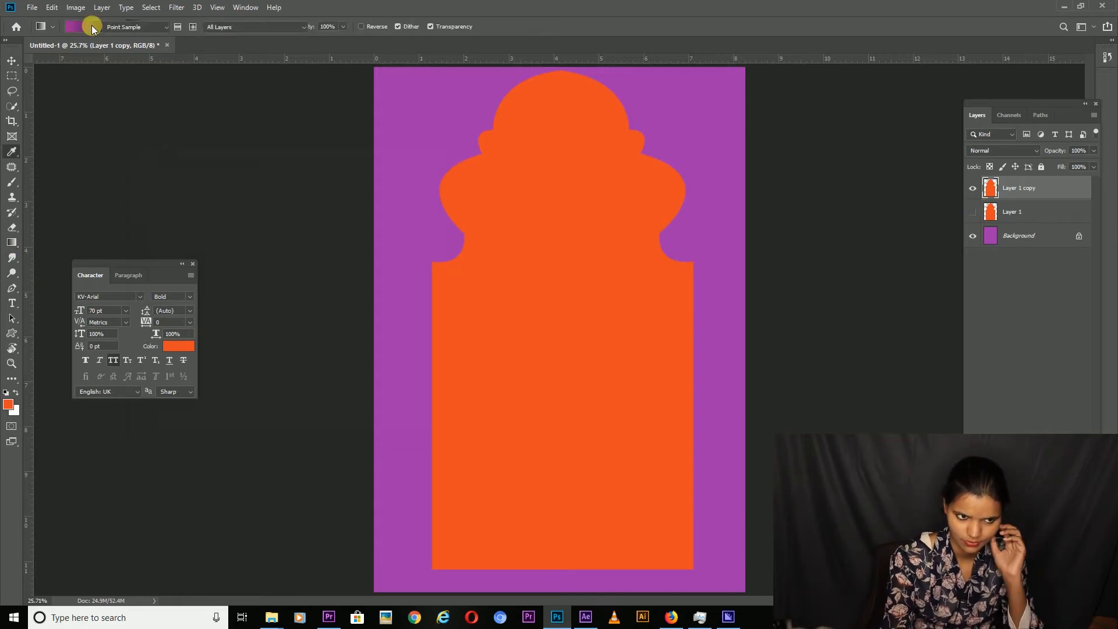
{"action": "left_click", "coordinate": [87, 26]}
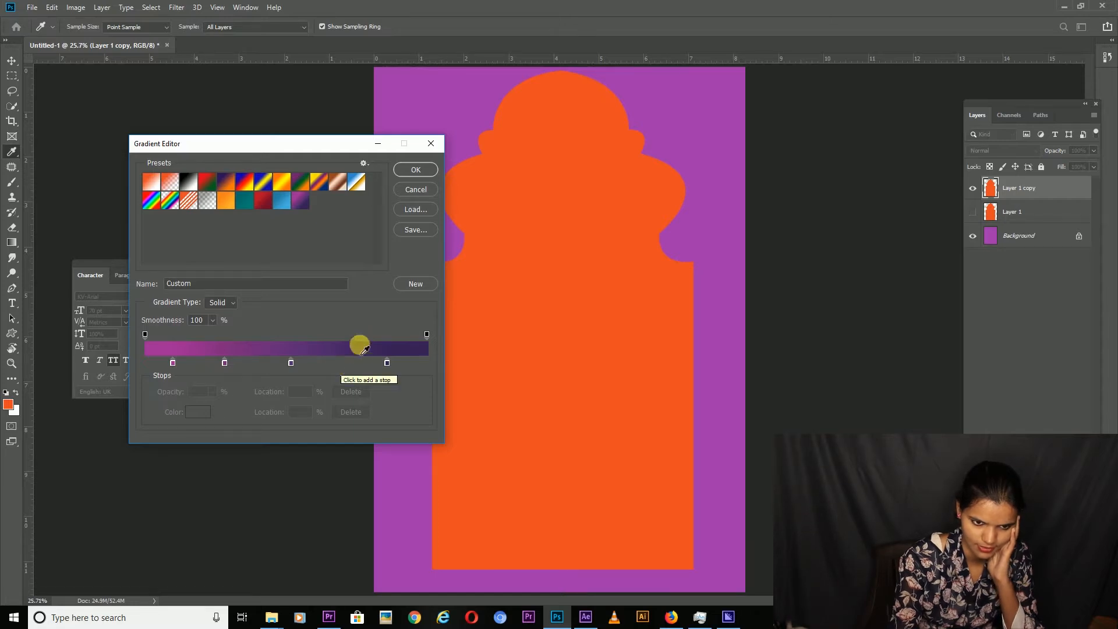
{"action": "left_click", "coordinate": [416, 286]}
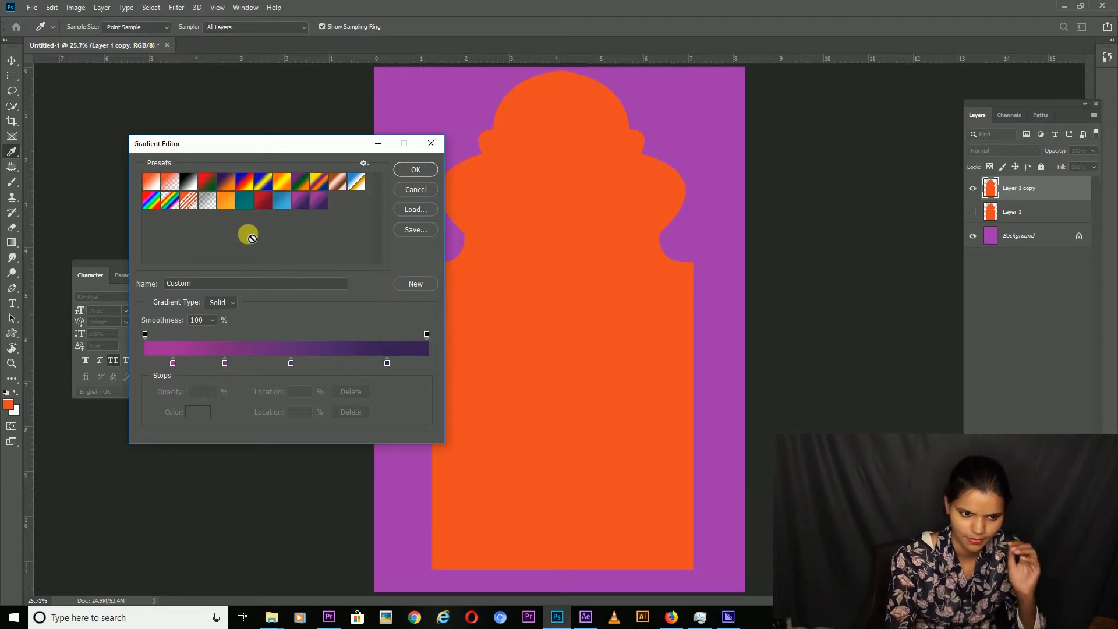
{"action": "left_click", "coordinate": [204, 182]}
{"action": "left_click", "coordinate": [189, 183]}
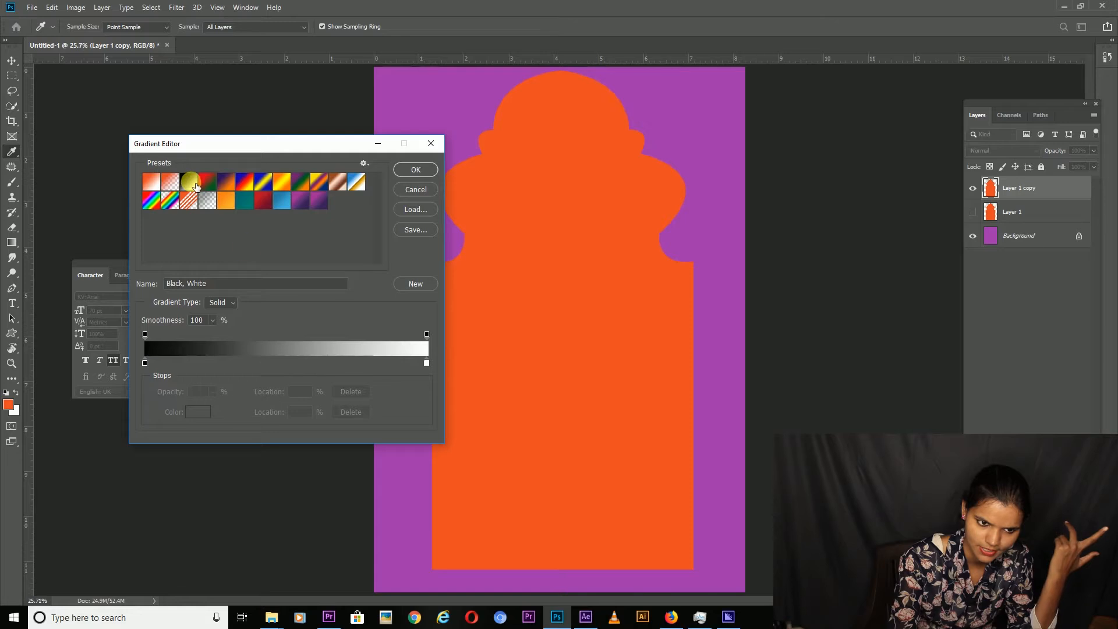
- Recolour the gradient's white end stop to dark purple #49077b
{"action": "left_click", "coordinate": [426, 362]}
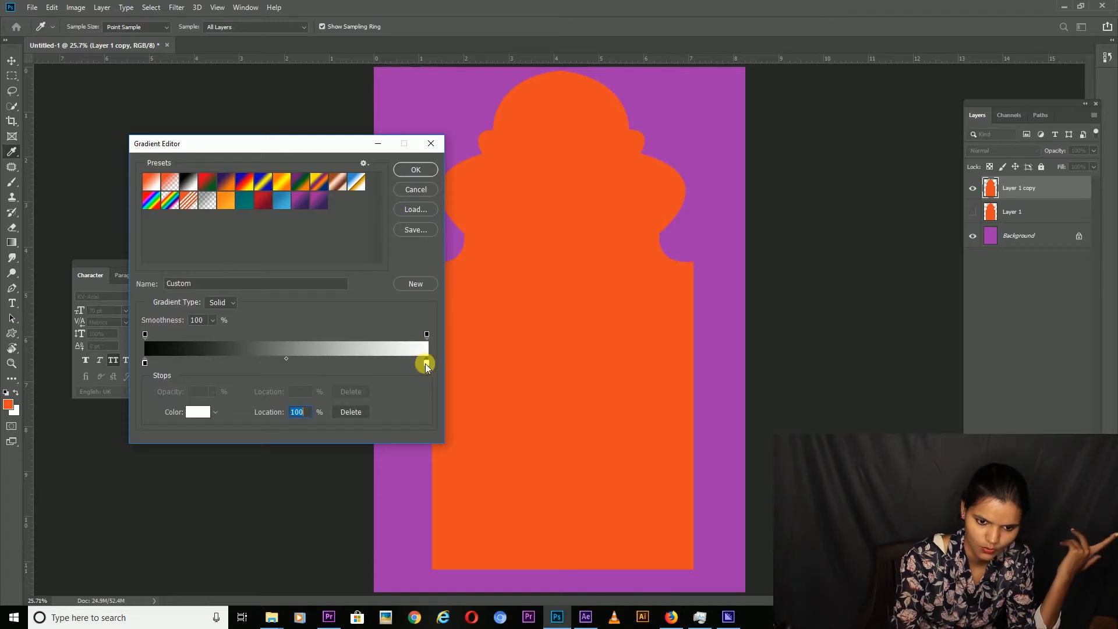
{"action": "double_click", "coordinate": [426, 362]}
{"action": "left_click", "coordinate": [236, 439]}
{"action": "left_click", "coordinate": [213, 479]}
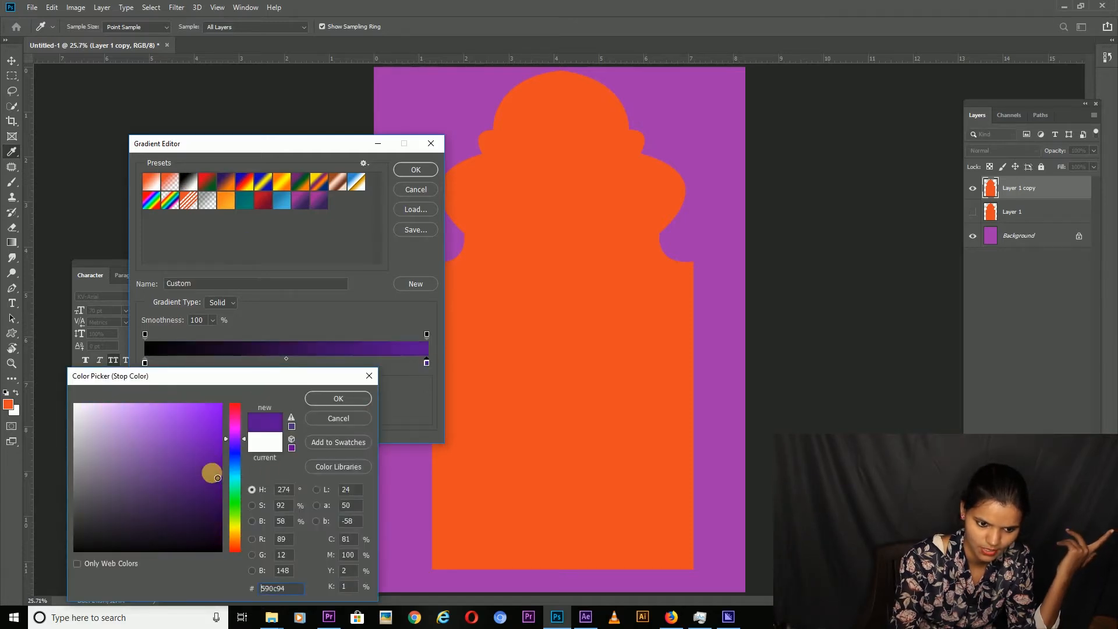
{"action": "left_click", "coordinate": [354, 398]}
- Add a gradient colour stop at 52% and set its colour to magenta-purple #9a28ab
{"action": "double_click", "coordinate": [292, 362]}
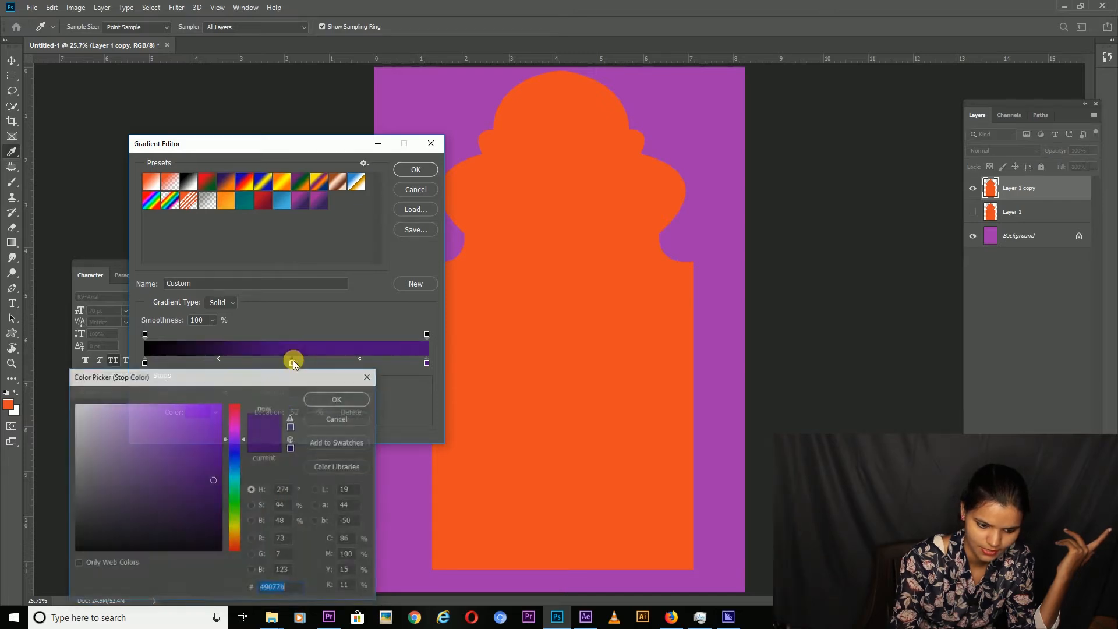
{"action": "left_click", "coordinate": [187, 452]}
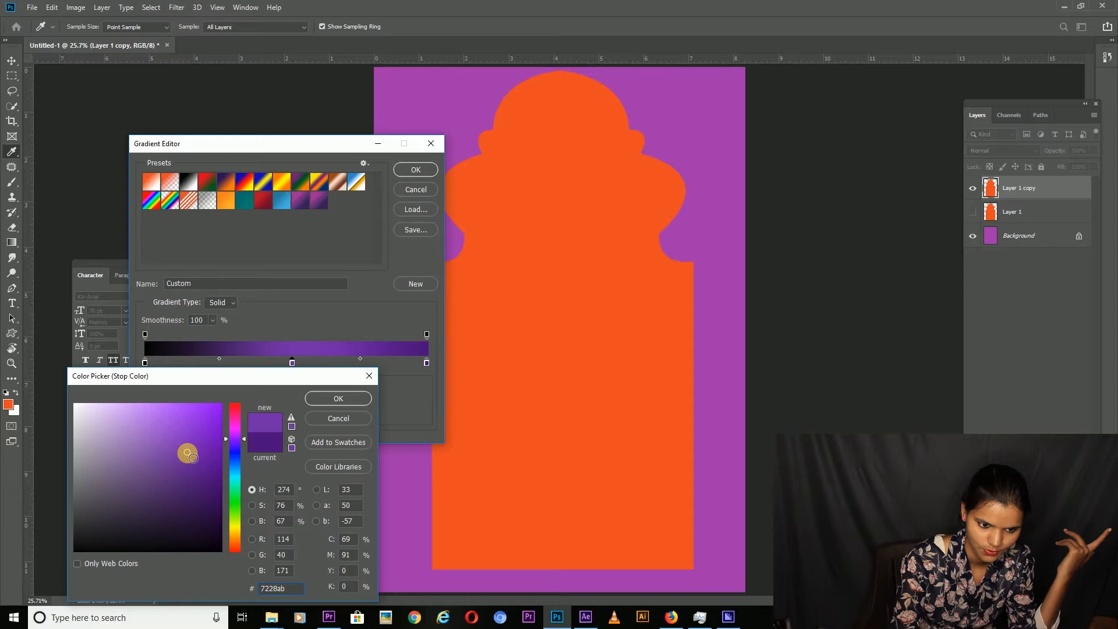
{"action": "left_click", "coordinate": [322, 400]}
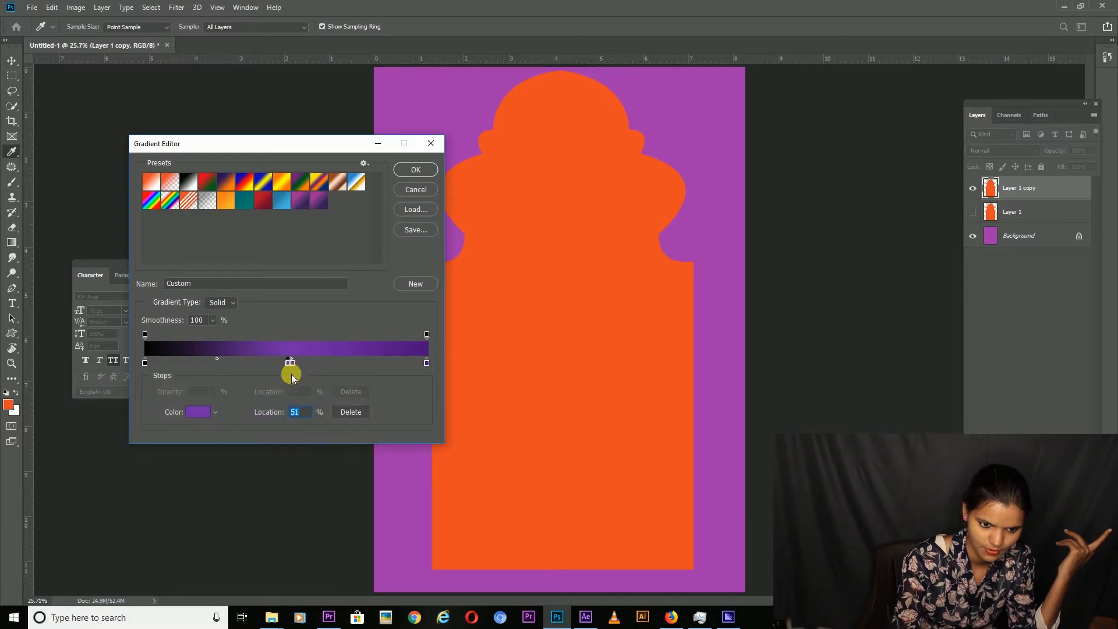
{"action": "left_click_drag", "start_coordinate": [285, 376], "coordinate": [289, 369]}
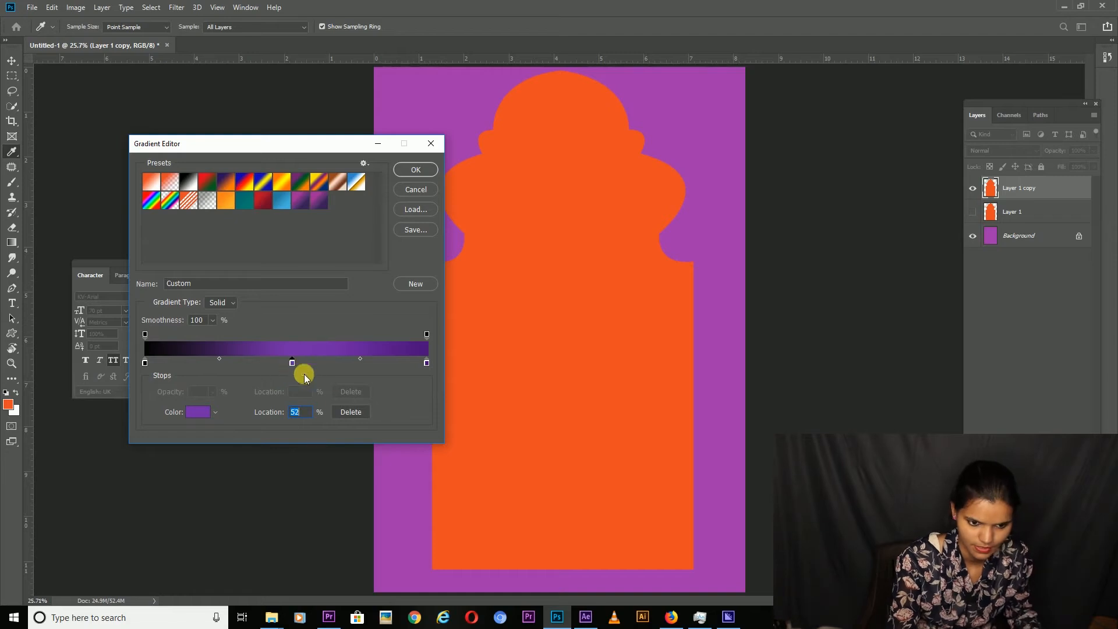
{"action": "double_click", "coordinate": [292, 365]}
{"action": "left_click_drag", "start_coordinate": [242, 442], "coordinate": [242, 434]}
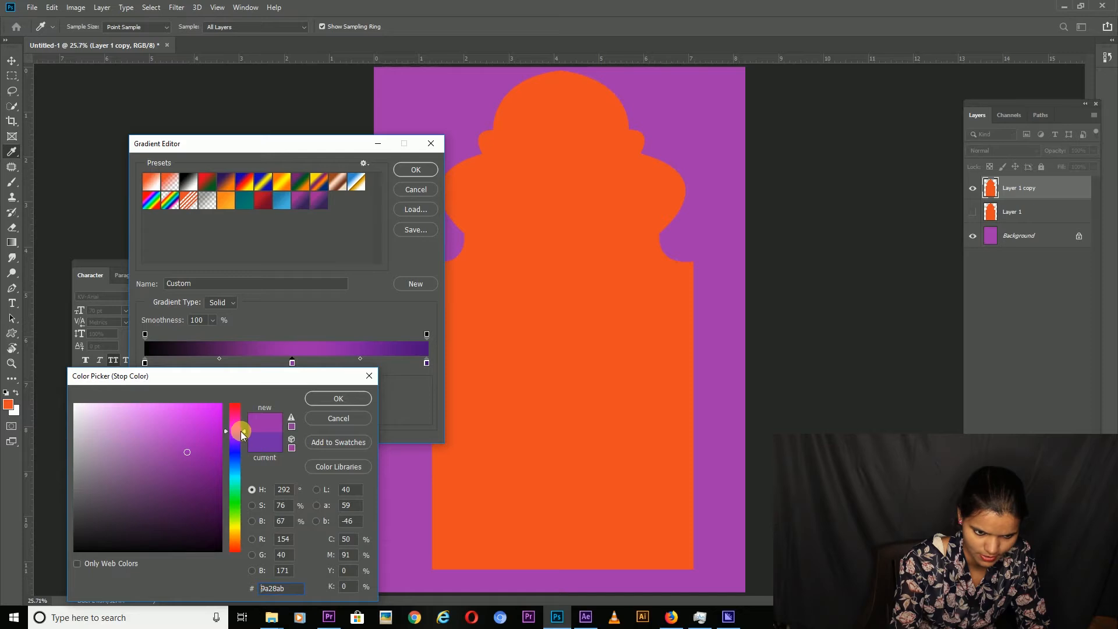
{"action": "left_click", "coordinate": [327, 399]}
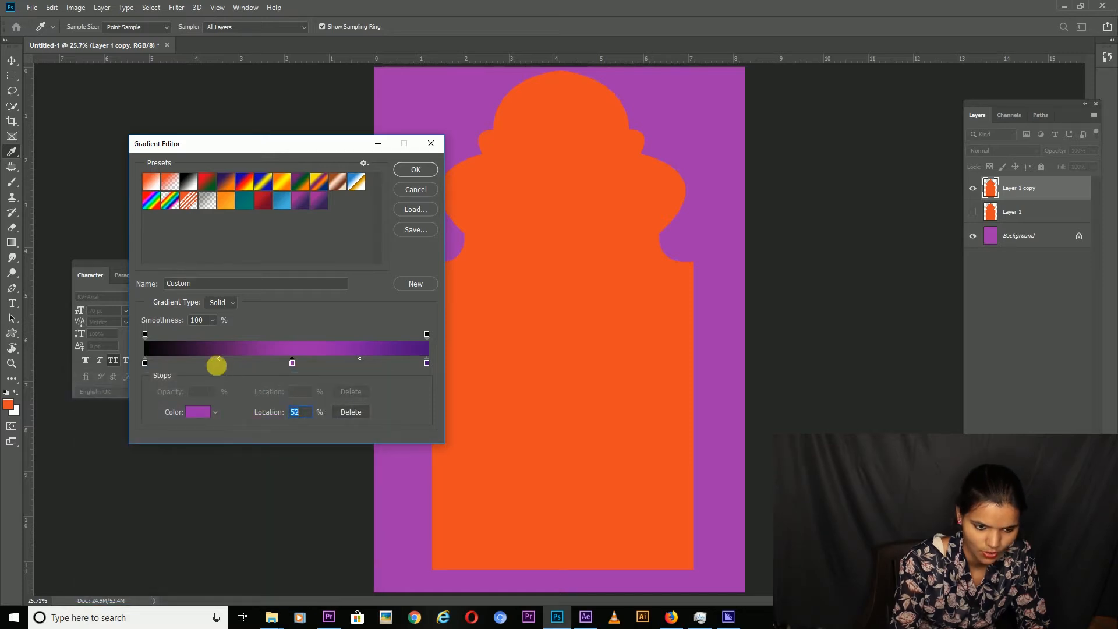
- Add a gradient colour stop at 24% with the light purple #b137c3
{"action": "double_click", "coordinate": [215, 365]}
{"action": "left_click", "coordinate": [180, 437]}
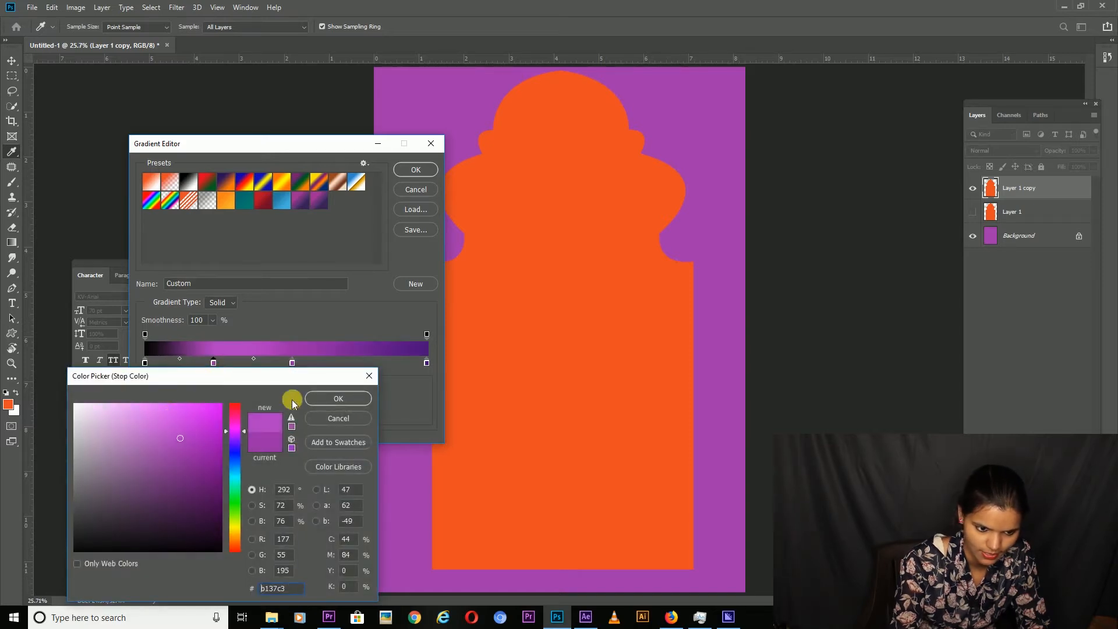
{"action": "left_click", "coordinate": [320, 398]}
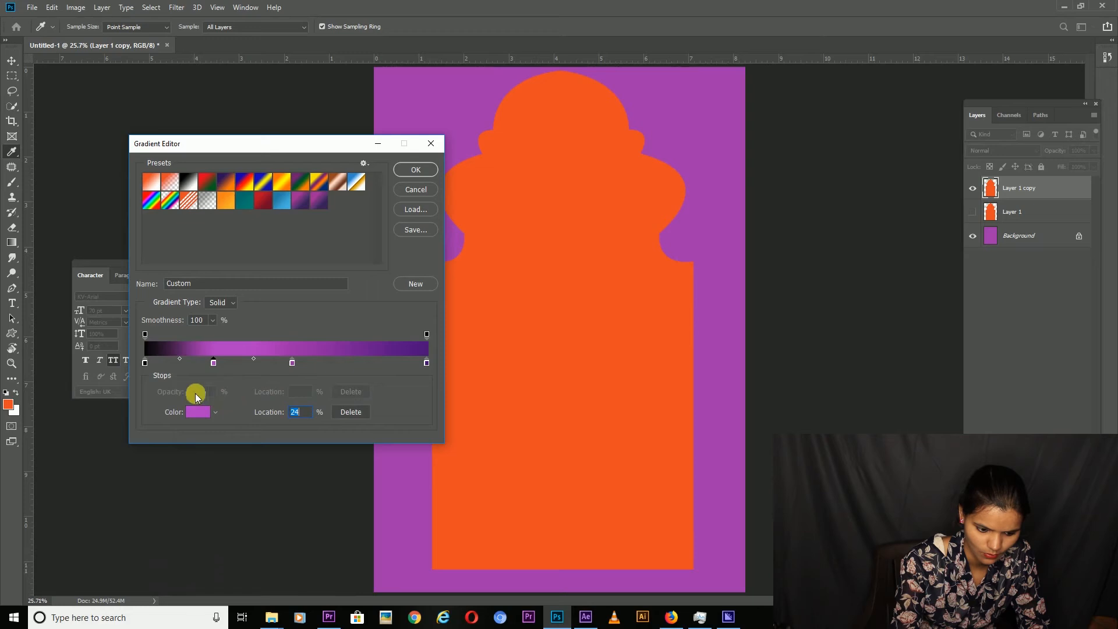
- Recolour the gradient's black start stop to magenta #d40fc8 and accept the edited gradient
{"action": "double_click", "coordinate": [145, 363]}
{"action": "mouse_move", "coordinate": [236, 436]}
{"action": "left_mouse_down"}
{"action": "mouse_move", "coordinate": [237, 423]}
{"action": "mouse_move", "coordinate": [205, 421]}
{"action": "mouse_move", "coordinate": [216, 433]}
{"action": "left_mouse_up"}
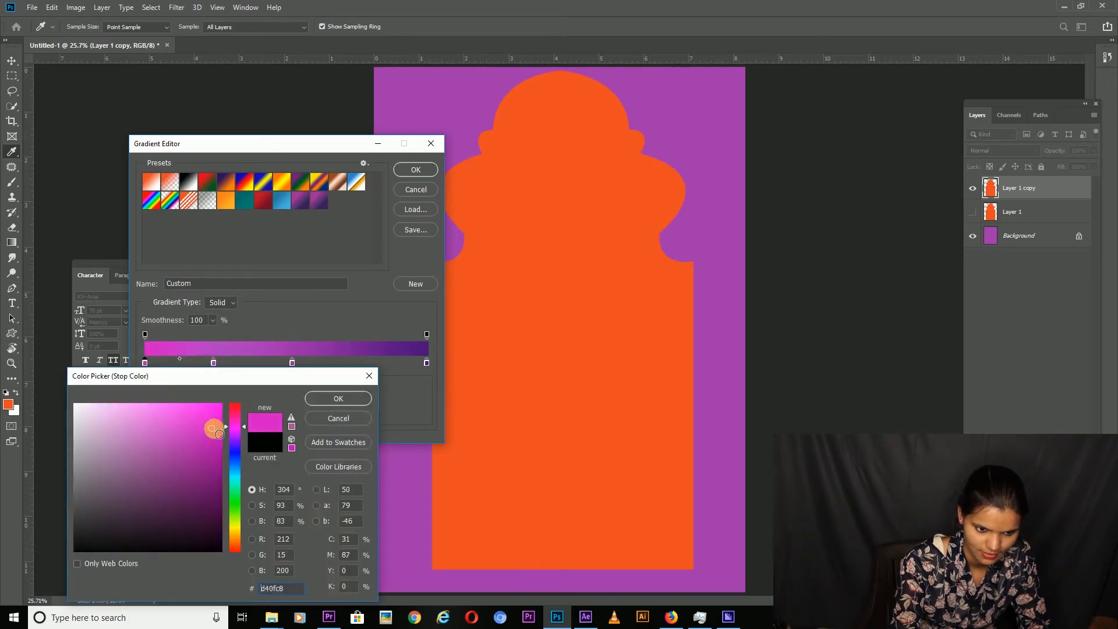
{"action": "left_click", "coordinate": [325, 400]}
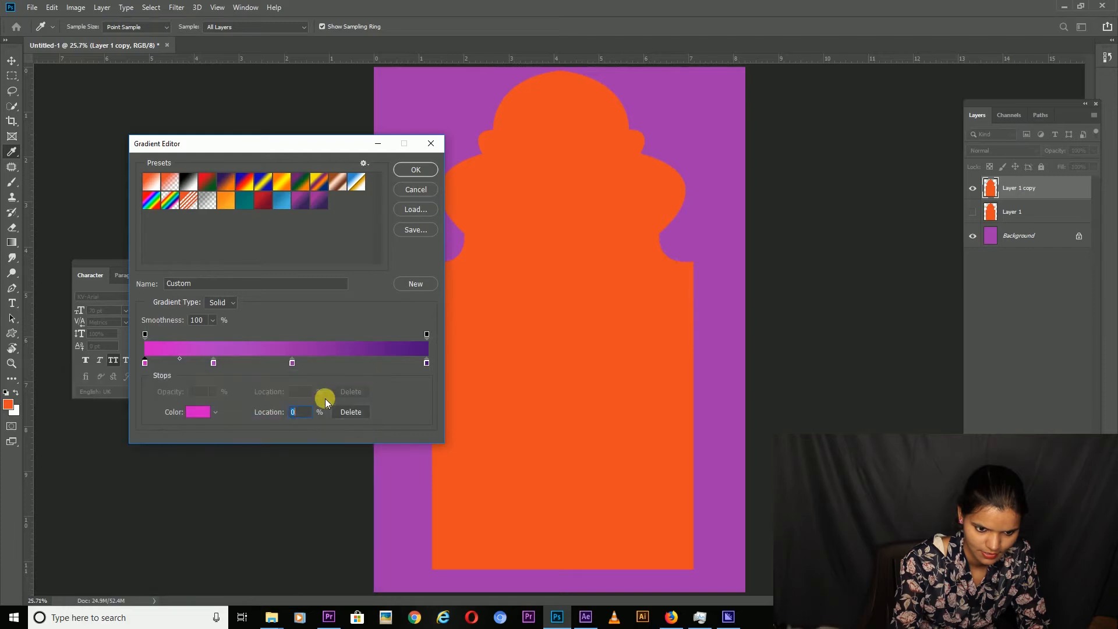
{"action": "left_click", "coordinate": [415, 169]}
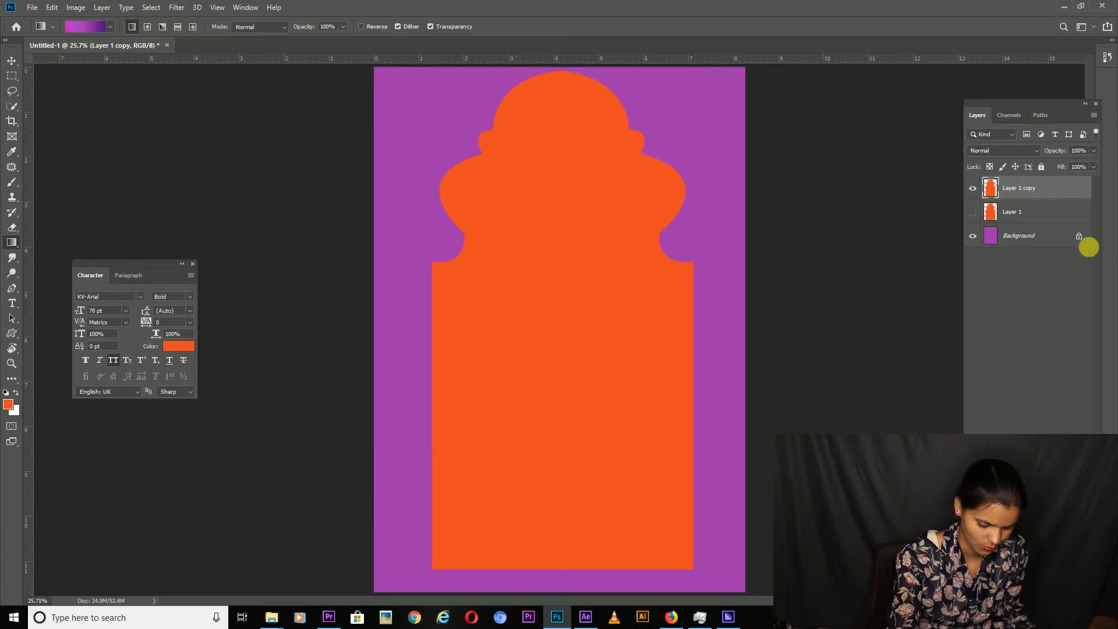
- Fill the arch on Layer 1 copy with the magenta-to-purple gradient as a radial gradient from its centre, then clear the selection
{"action": "left_click", "coordinate": [995, 194], "text": "ctrl"}
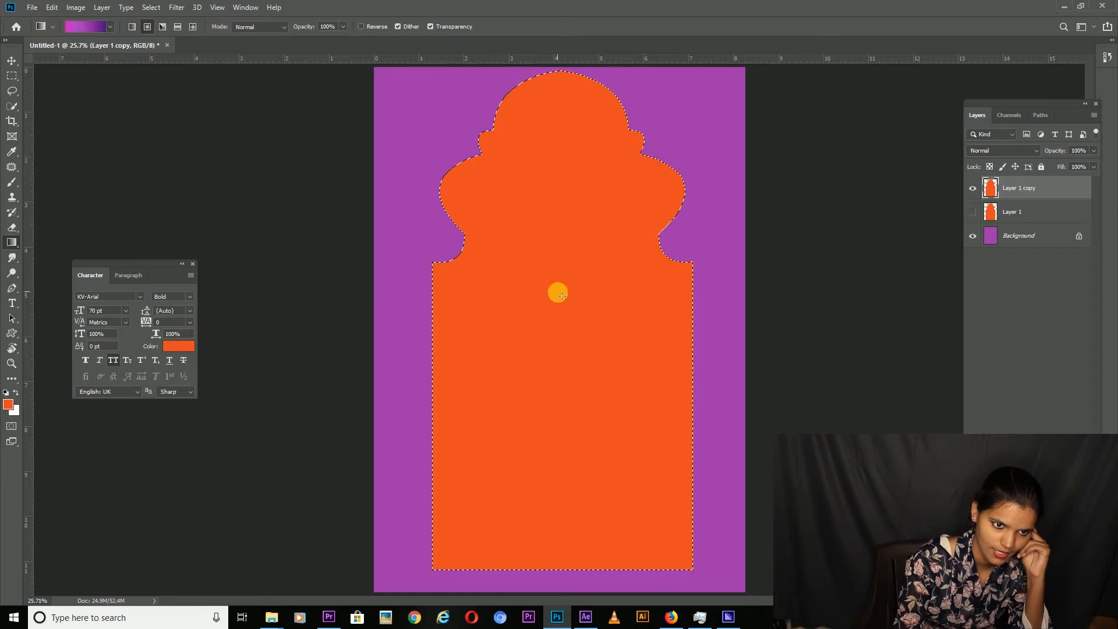
{"action": "left_click_drag", "start_coordinate": [556, 282], "coordinate": [616, 517]}
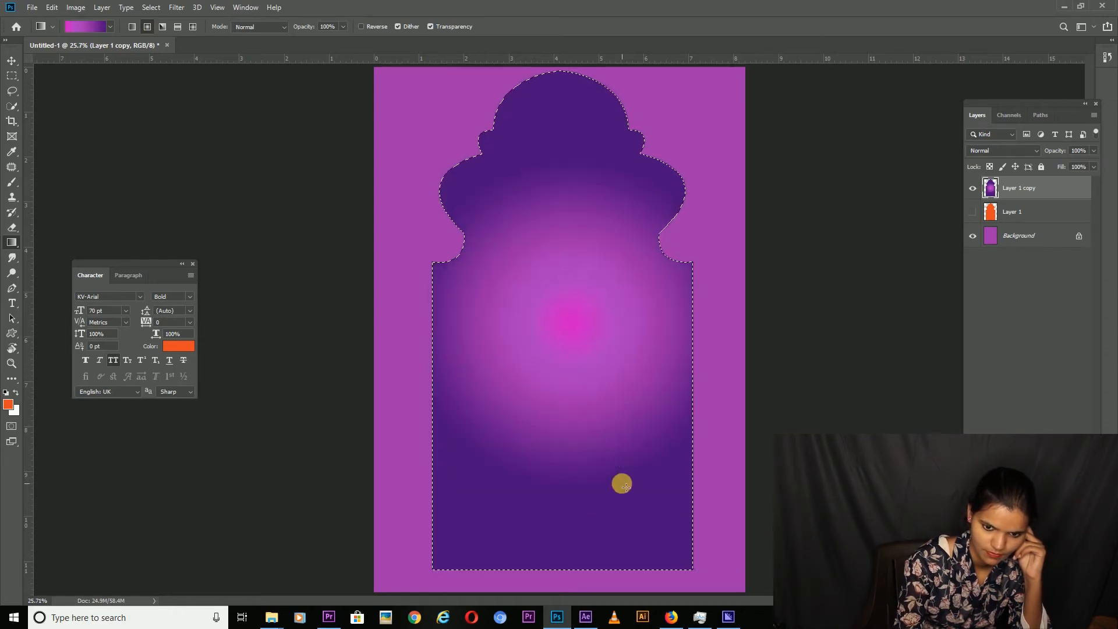
{"action": "left_click", "coordinate": [11, 60]}
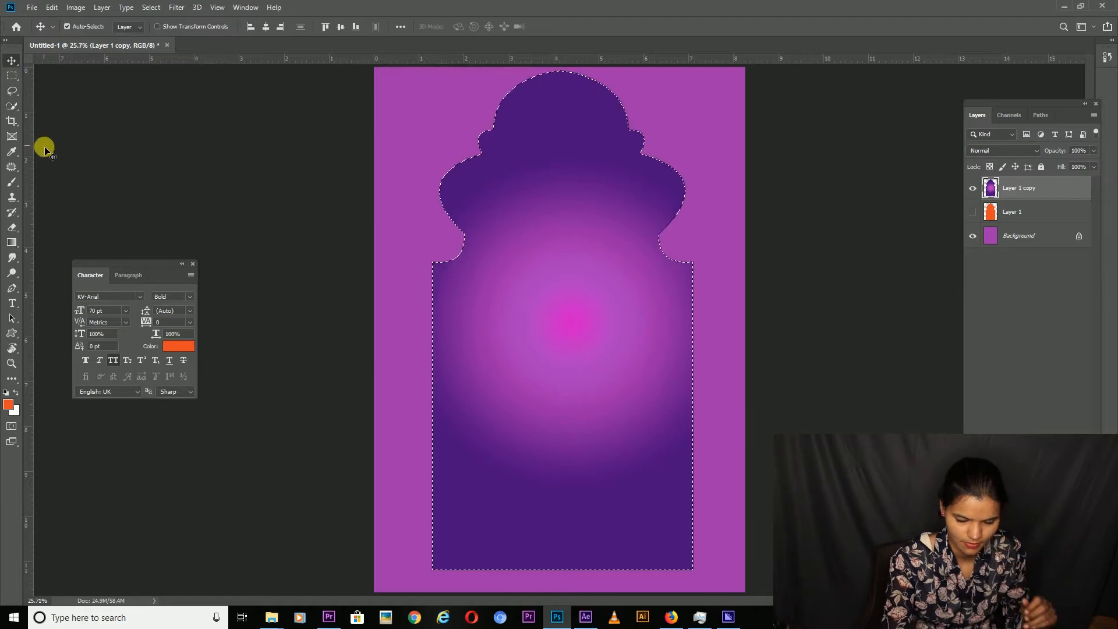
{"action": "key", "text": "ctrl+d"}
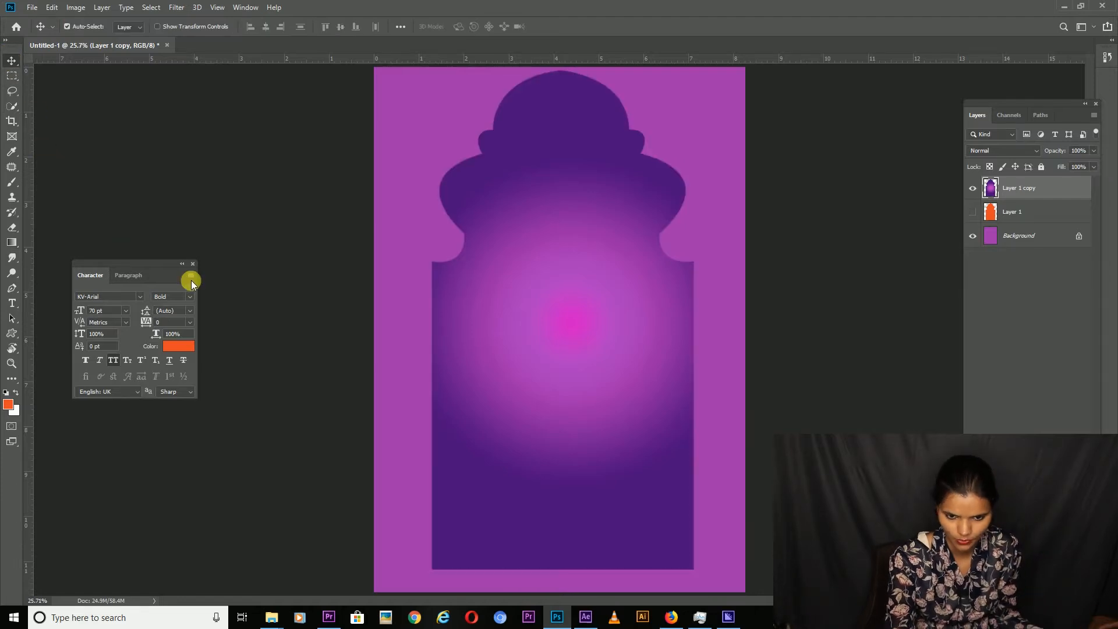
- Save the document as a Photoshop file named 01 in the desktop's Mela Flyer folder with maximum compatibility
{"action": "key", "text": "ctrl+s"}
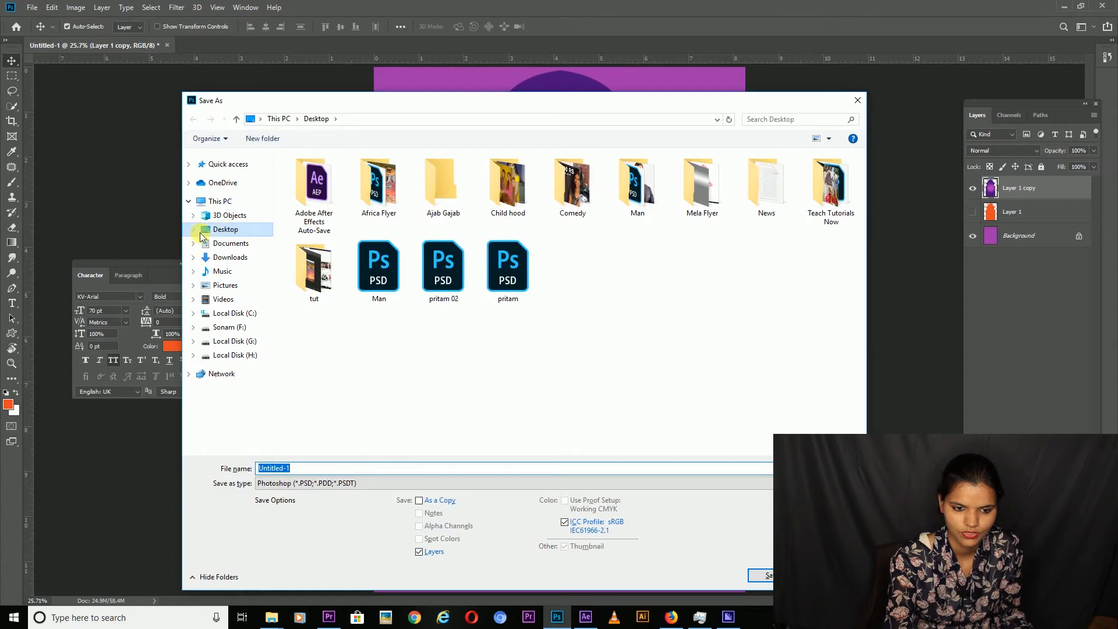
{"action": "double_click", "coordinate": [702, 185]}
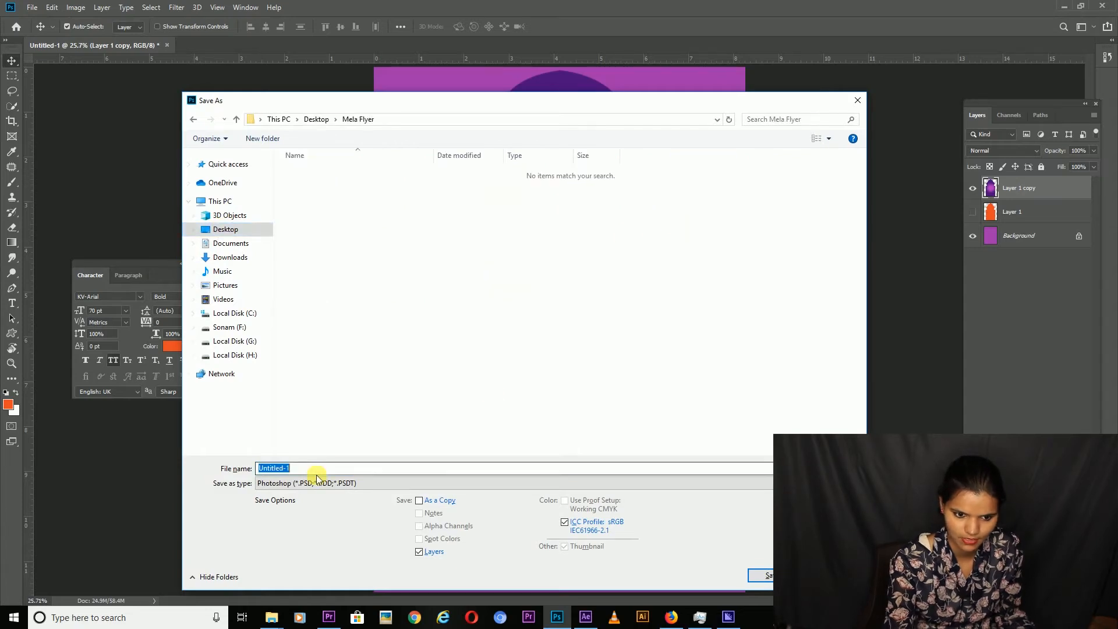
{"action": "type", "text": "01"}
{"action": "key", "text": "Return"}
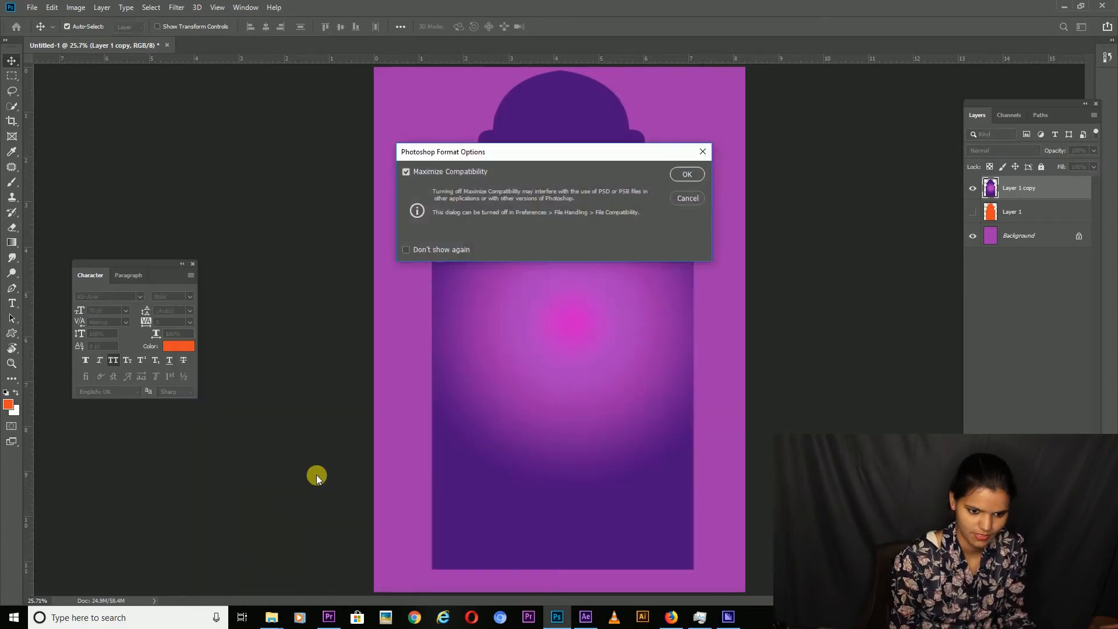
{"action": "key", "text": "Return"}
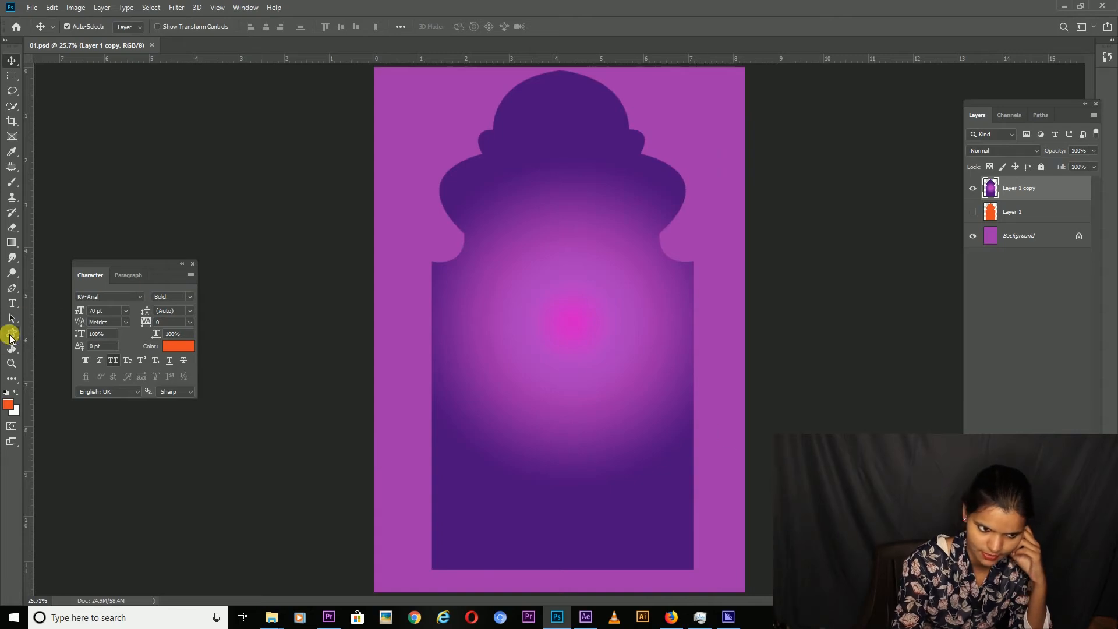
- Draw an orange hexagon custom shape about 895 px wide and 799 px high in the arch's upper half
{"action": "left_click_drag", "start_coordinate": [10, 338], "coordinate": [57, 386]}
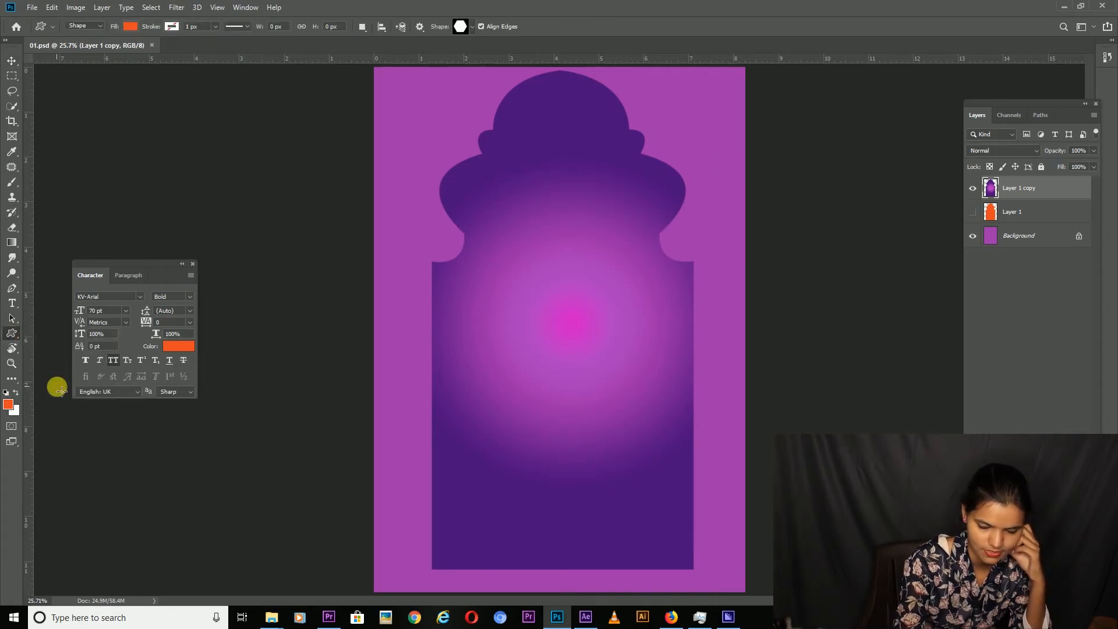
{"action": "left_click", "coordinate": [464, 27]}
{"action": "scroll", "coordinate": [444, 198], "scroll_direction": "down", "scroll_amount": 2}
{"action": "scroll", "coordinate": [445, 208], "scroll_direction": "up", "scroll_amount": 2}
{"action": "scroll", "coordinate": [449, 213], "scroll_direction": "down", "scroll_amount": 5}
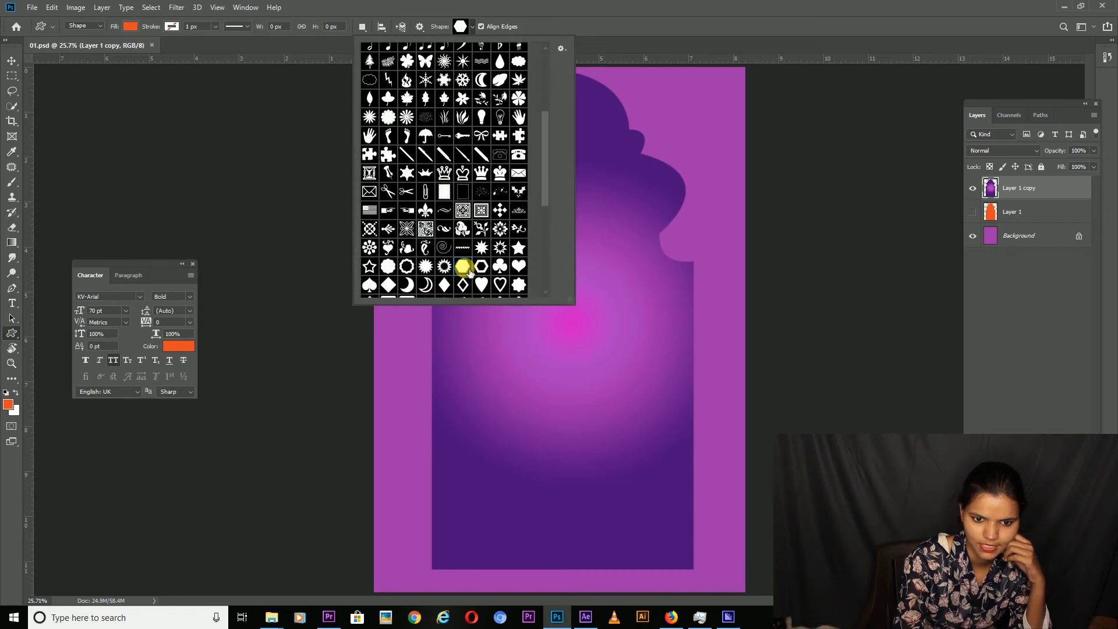
{"action": "left_click", "coordinate": [11, 61]}
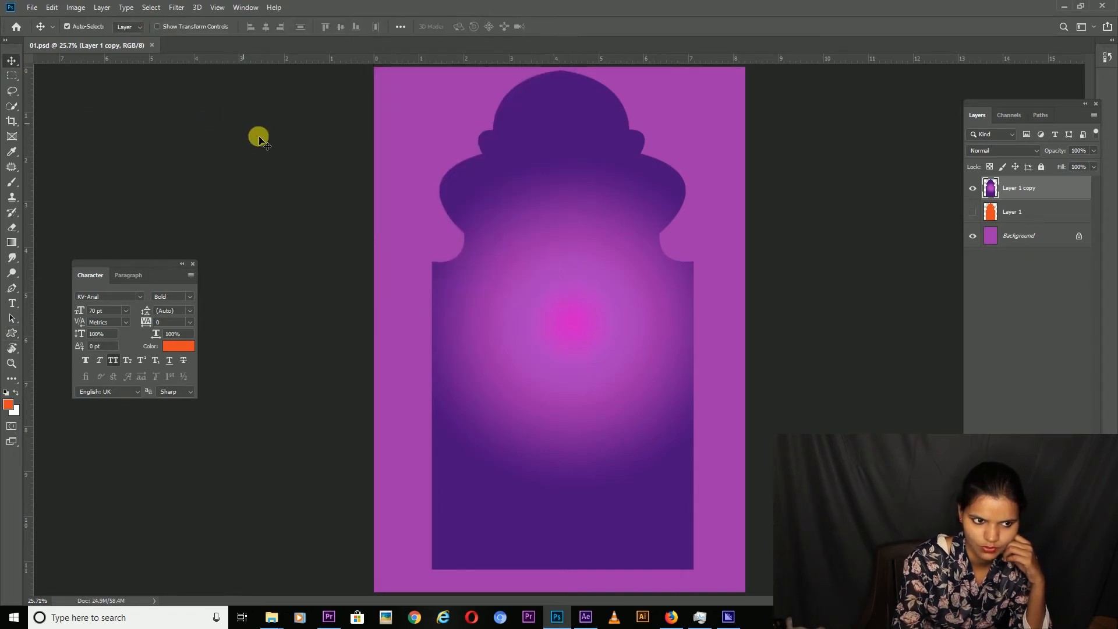
{"action": "left_click", "coordinate": [11, 333]}
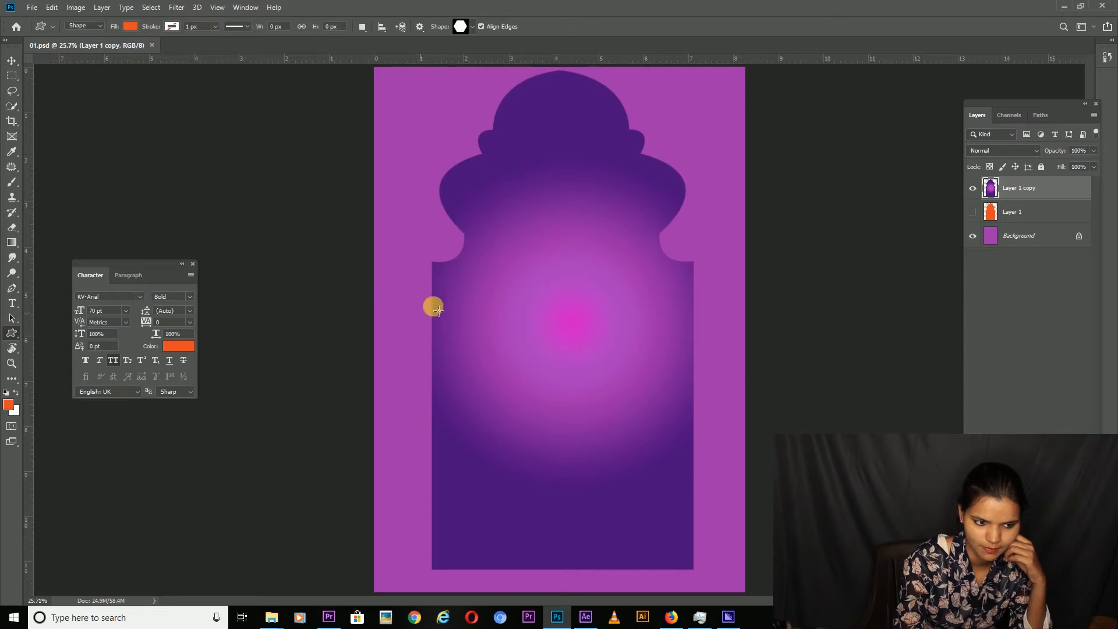
{"action": "left_click_drag", "start_coordinate": [518, 195], "coordinate": [651, 314]}
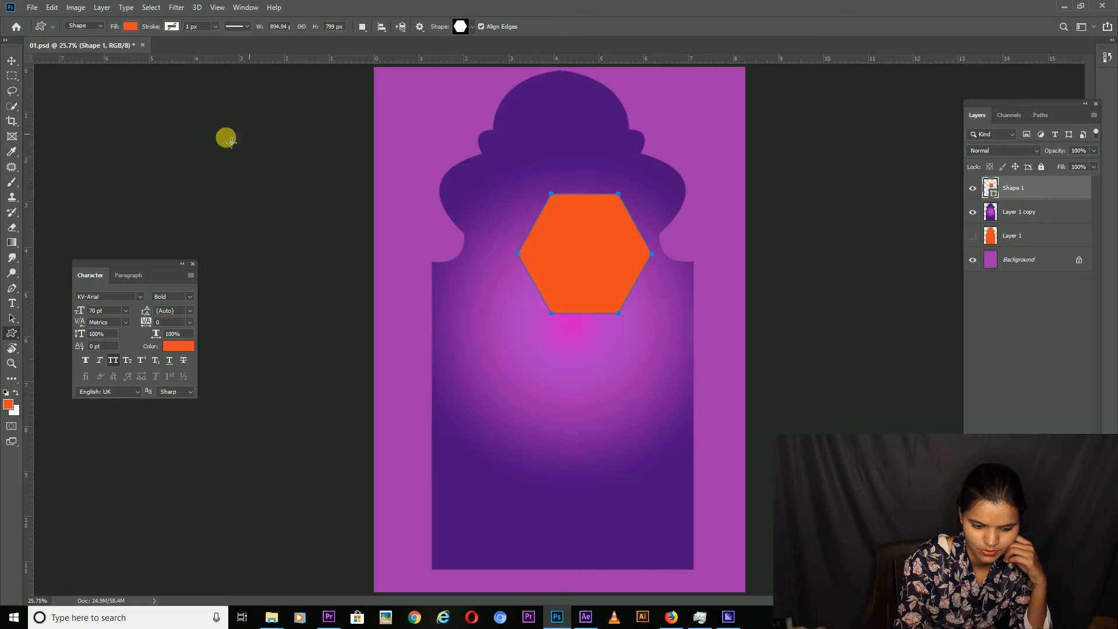
- Centre the hexagon horizontally in the upper part of the arch and scale it to about 88%
{"action": "left_click", "coordinate": [11, 60]}
{"action": "left_click_drag", "start_coordinate": [586, 248], "coordinate": [559, 218]}
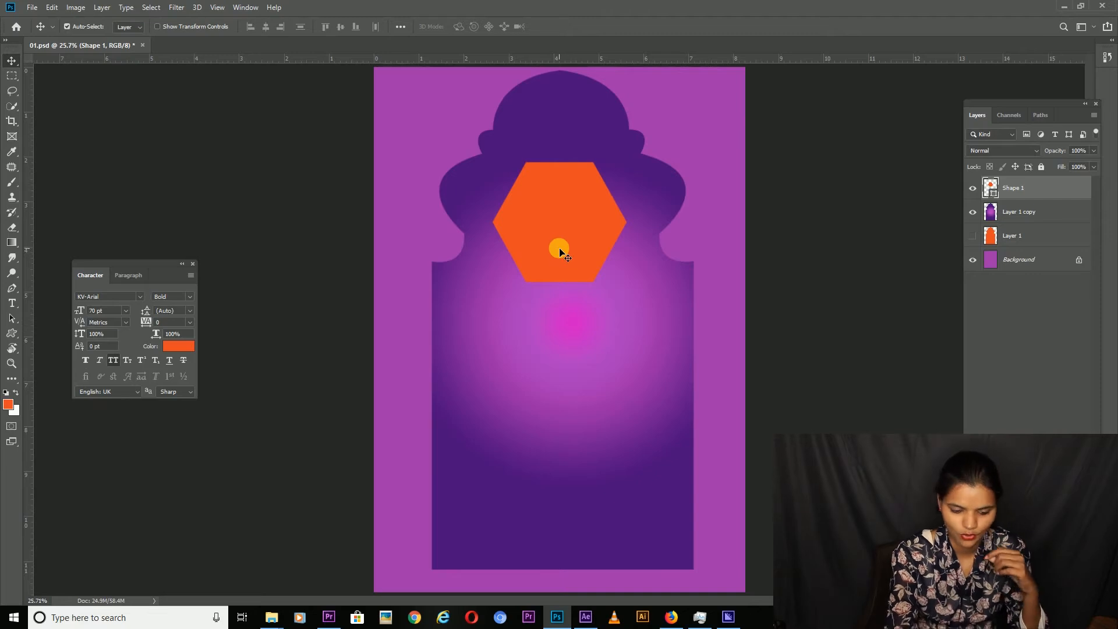
{"action": "left_click_drag", "start_coordinate": [564, 222], "coordinate": [543, 213]}
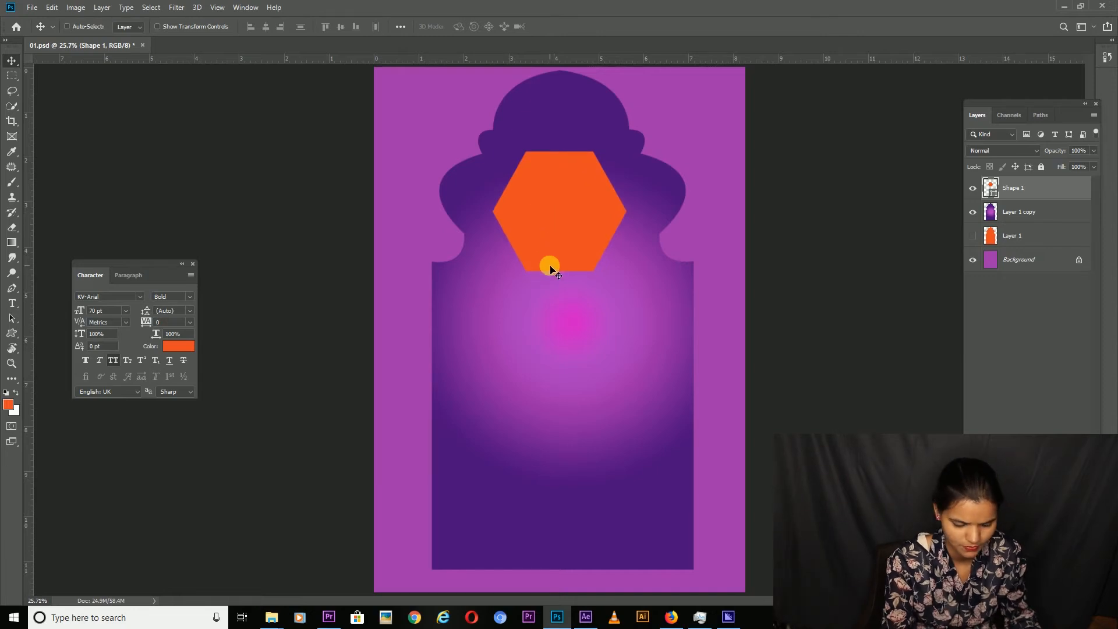
{"action": "key", "text": "ctrl+t"}
{"action": "left_click_drag", "start_coordinate": [568, 278], "coordinate": [560, 257]}
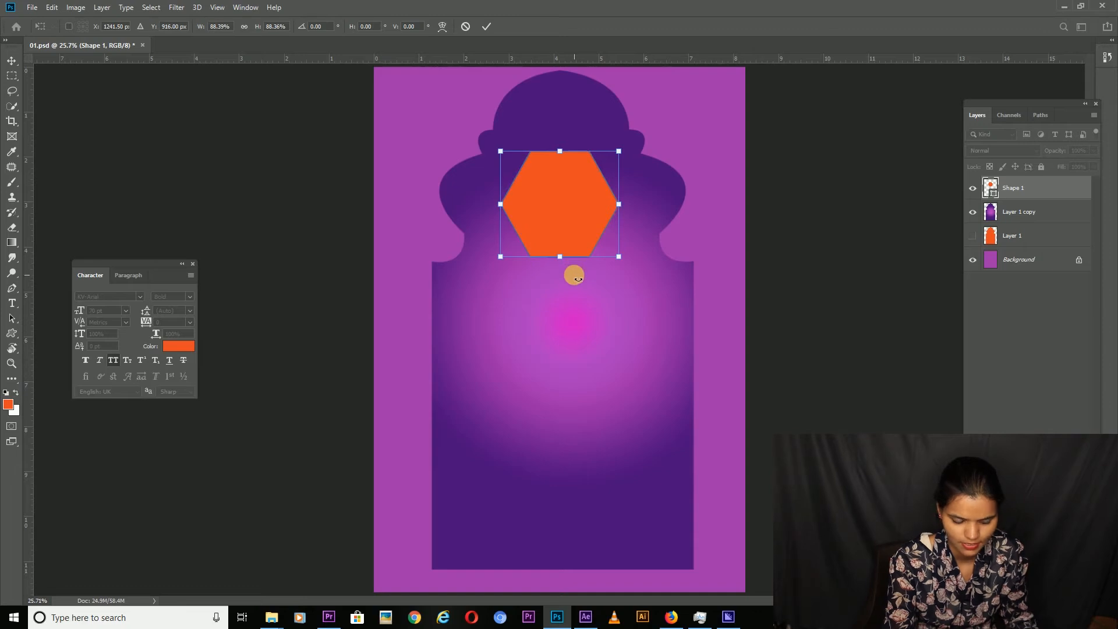
{"action": "key", "text": "Return"}
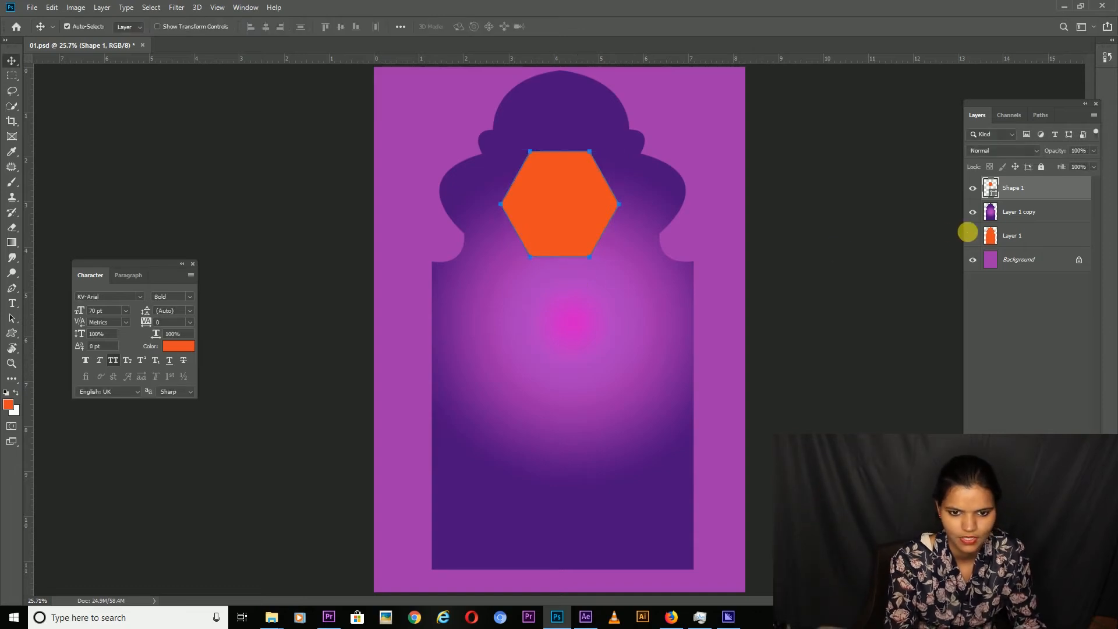
- Rasterize and duplicate the hexagon layer, enlarging the lower hexagon to about 118% around its centre
{"action": "right_click", "coordinate": [1042, 187]}
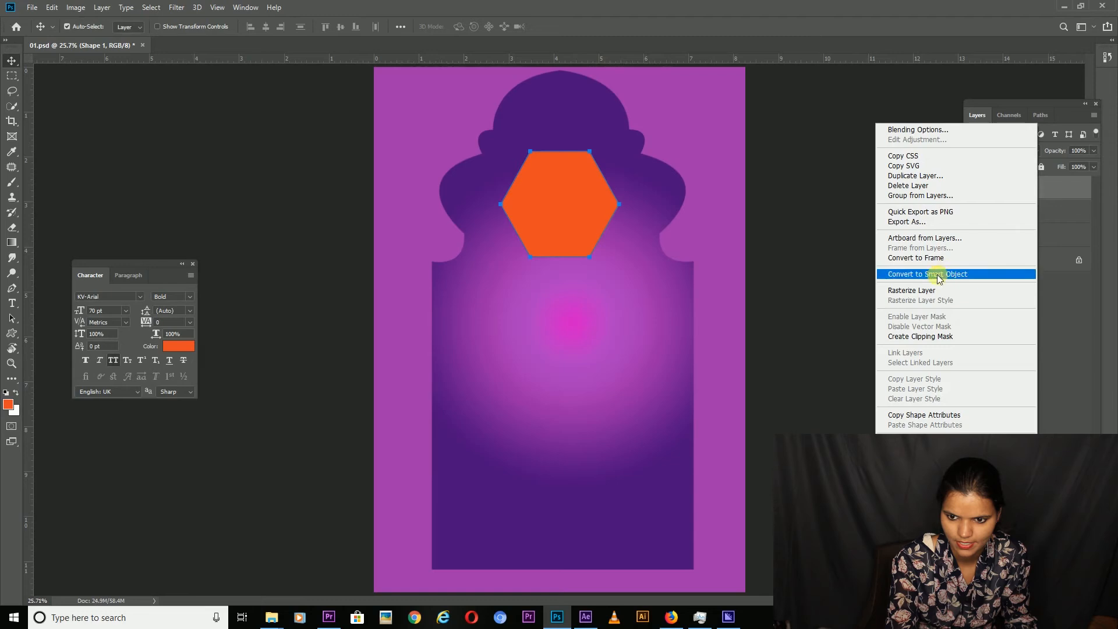
{"action": "left_click", "coordinate": [922, 291]}
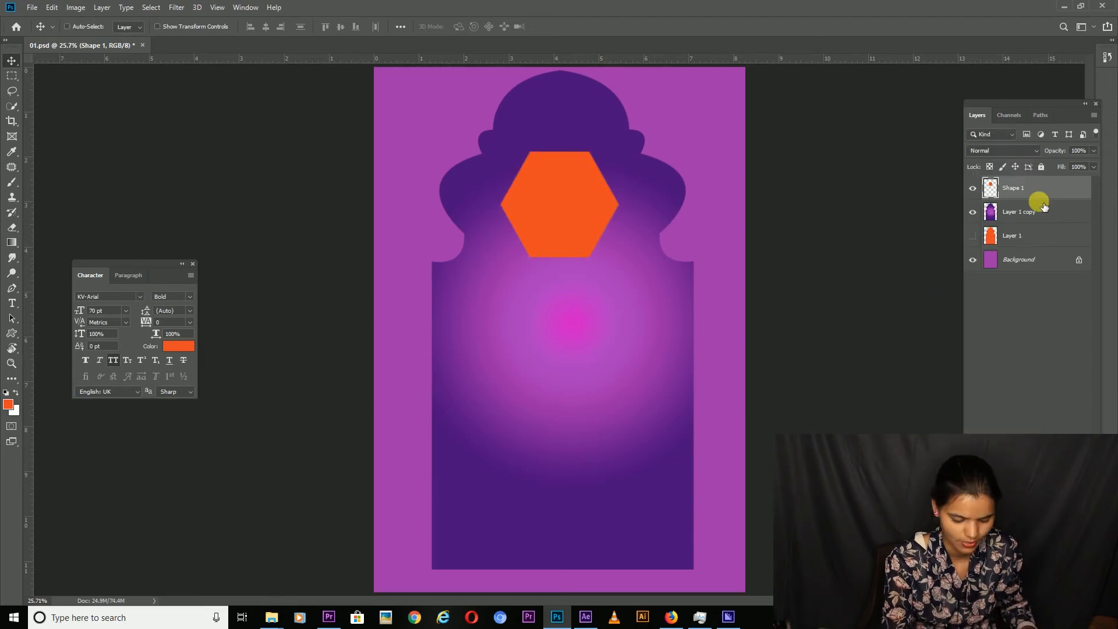
{"action": "key", "text": "ctrl+j"}
{"action": "left_click_drag", "start_coordinate": [1024, 219], "coordinate": [997, 236]}
{"action": "key", "text": "ctrl+t"}
{"action": "left_click_drag", "start_coordinate": [619, 256], "coordinate": [633, 267]}
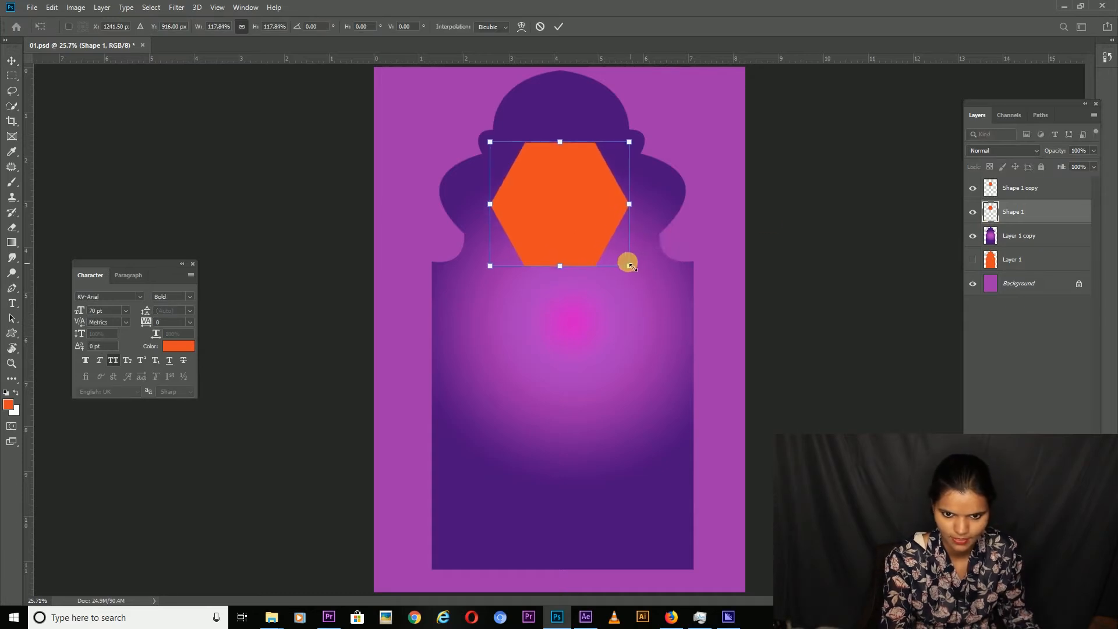
{"action": "key", "text": "Return"}
- Fill the smaller hexagon on the Shape 1 copy layer with a lighter, yellowish orange
{"action": "left_click", "coordinate": [1028, 189]}
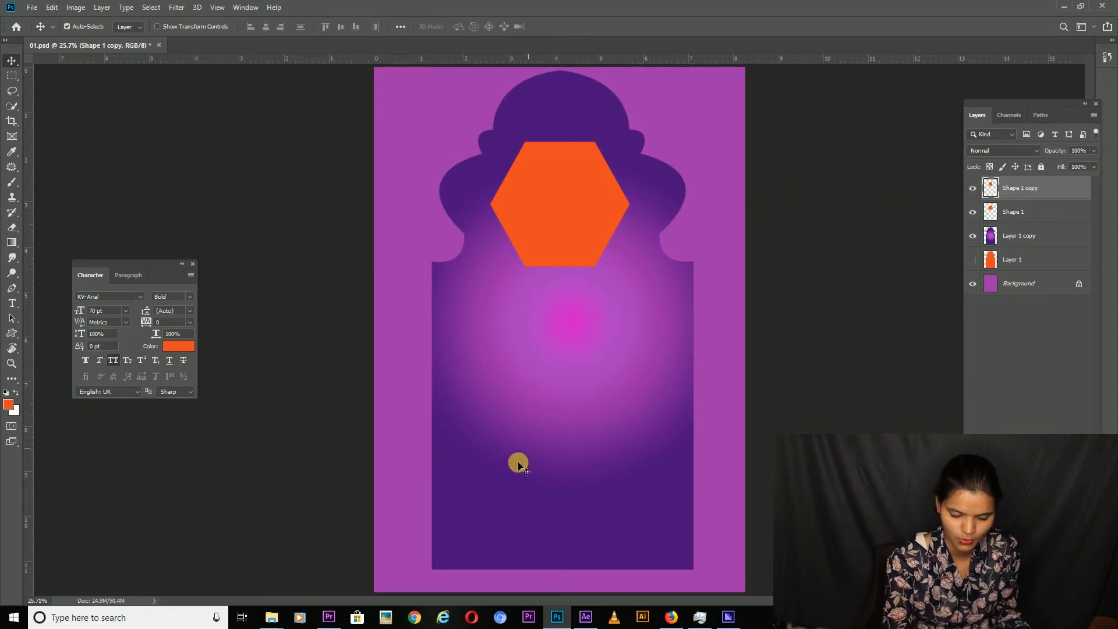
{"action": "left_click", "coordinate": [991, 188], "text": "ctrl"}
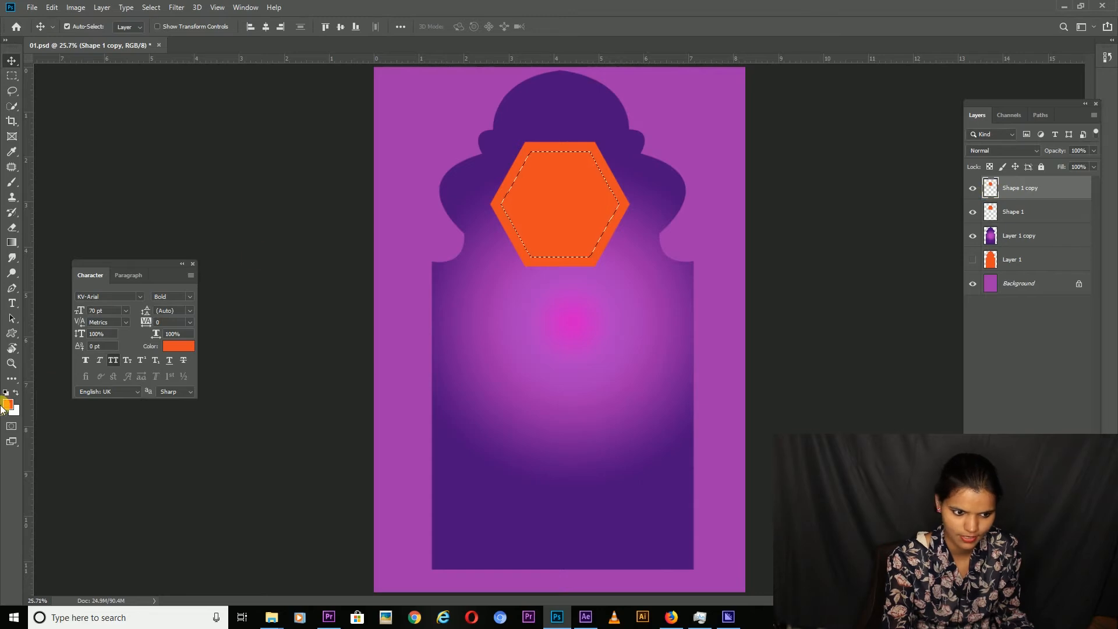
{"action": "left_click", "coordinate": [7, 403]}
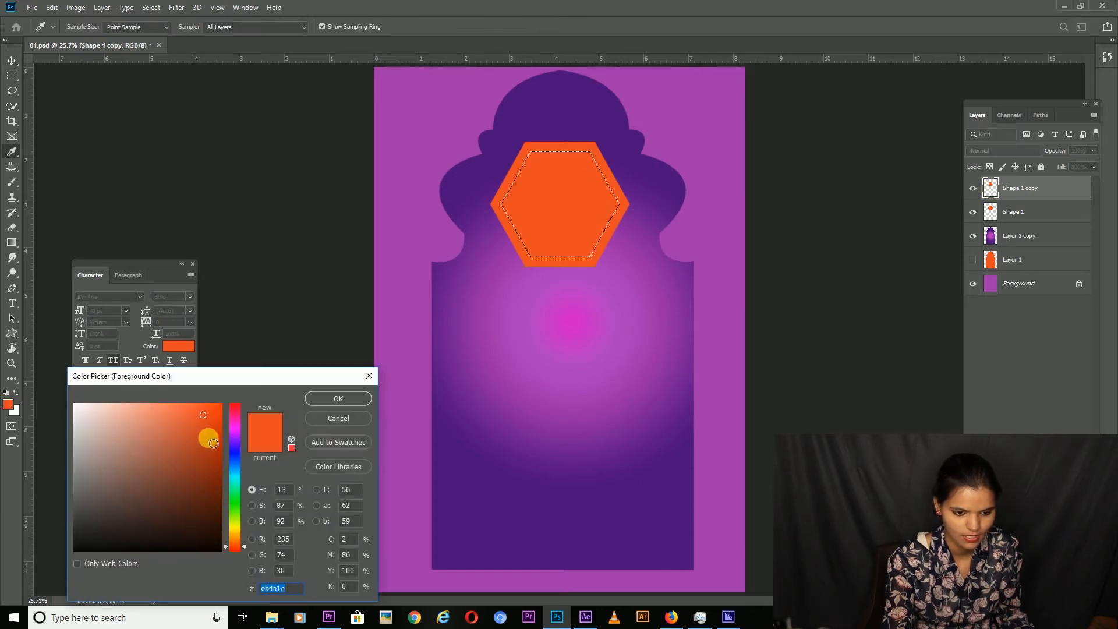
{"action": "left_click_drag", "start_coordinate": [235, 516], "coordinate": [235, 539]}
{"action": "left_click", "coordinate": [332, 398]}
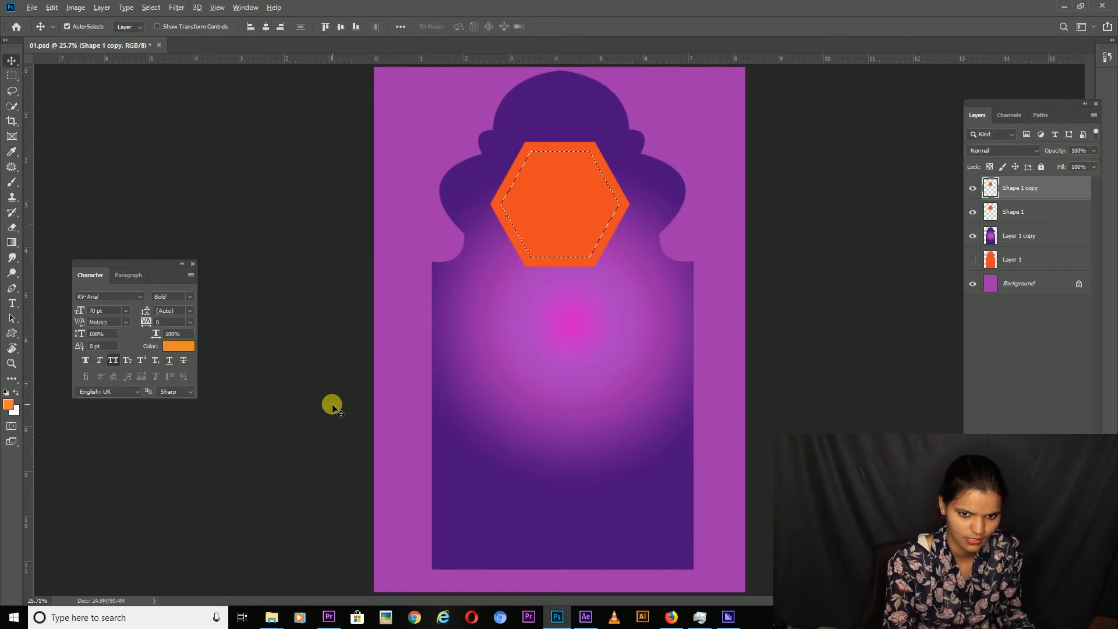
{"action": "key", "text": "alt+BackSpace"}
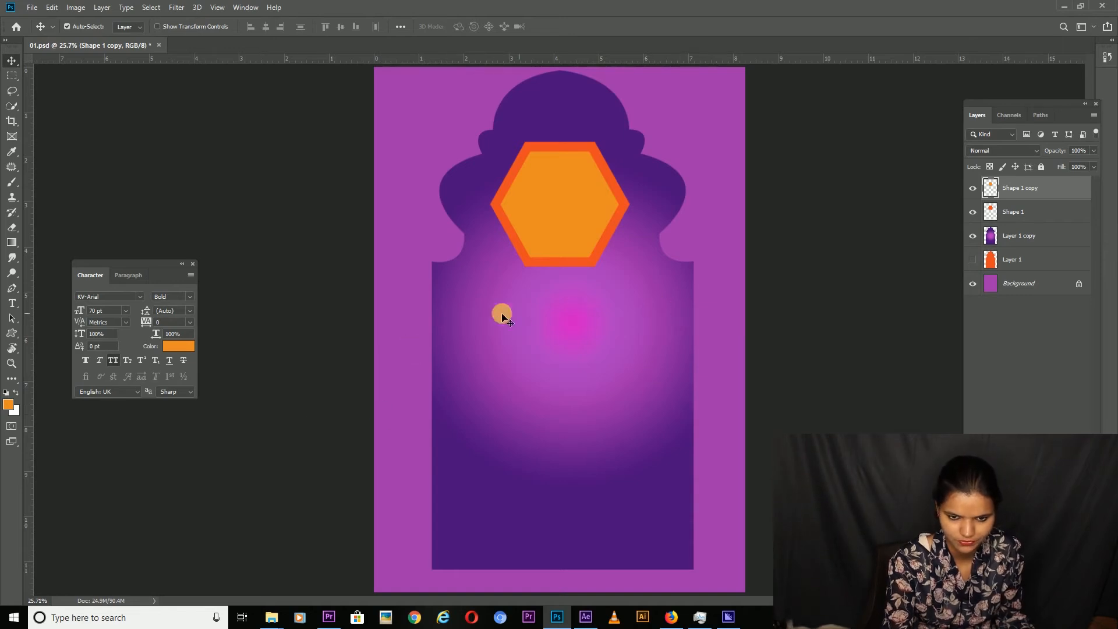
{"action": "left_click", "coordinate": [976, 189]}
{"action": "left_click", "coordinate": [974, 189]}
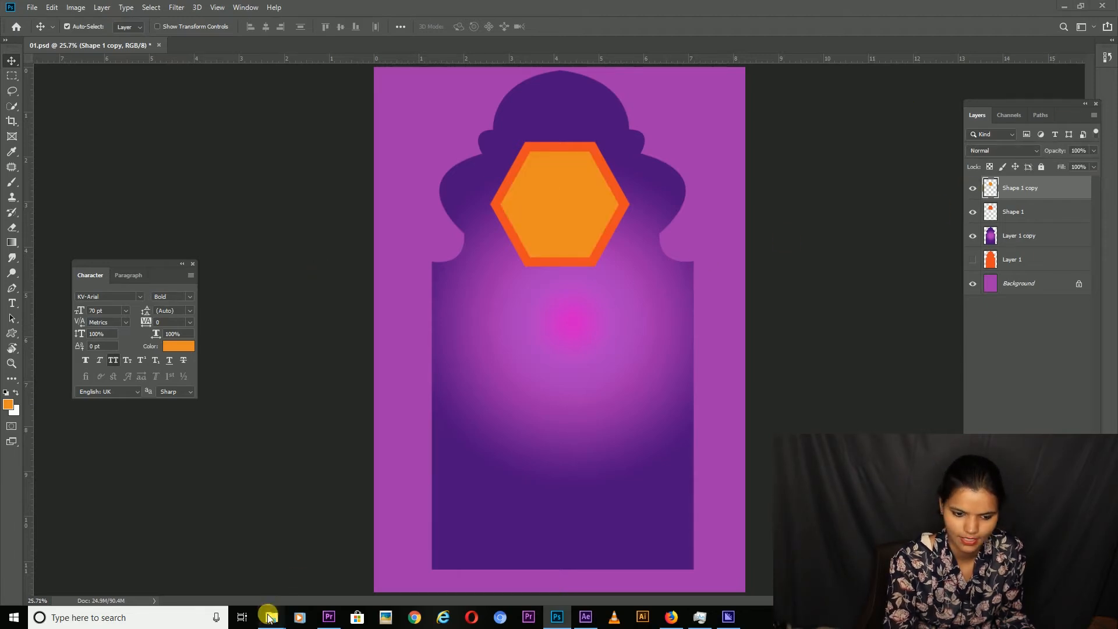
- Place the silver metallic image from the Mela Flyer folder over the hexagons, scaled to about 44%
{"action": "mouse_move", "coordinate": [272, 616]}
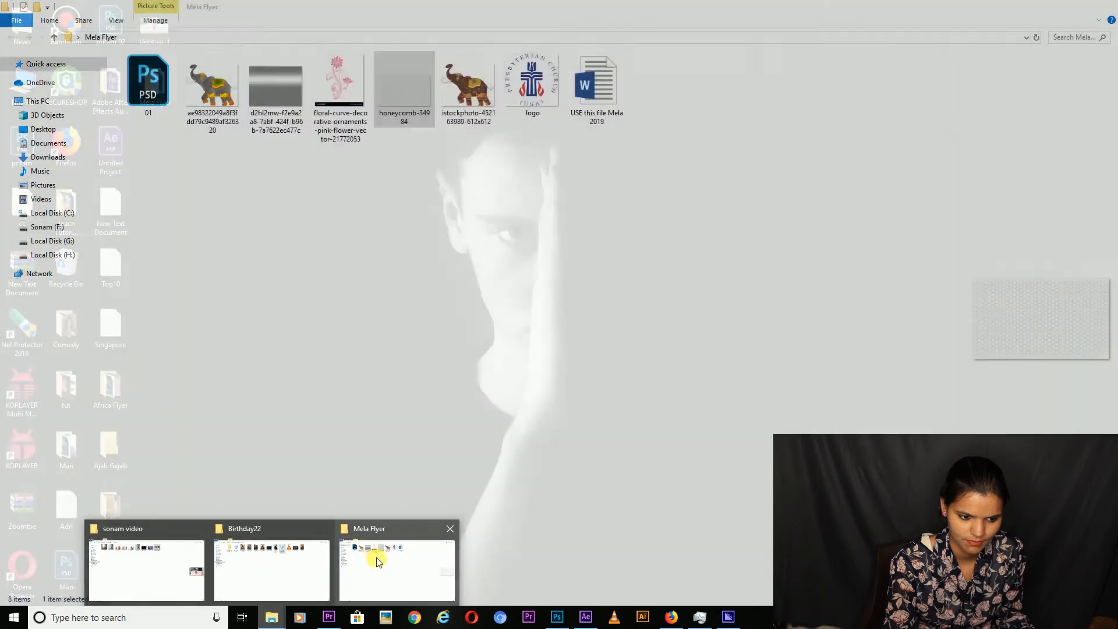
{"action": "left_click", "coordinate": [369, 556]}
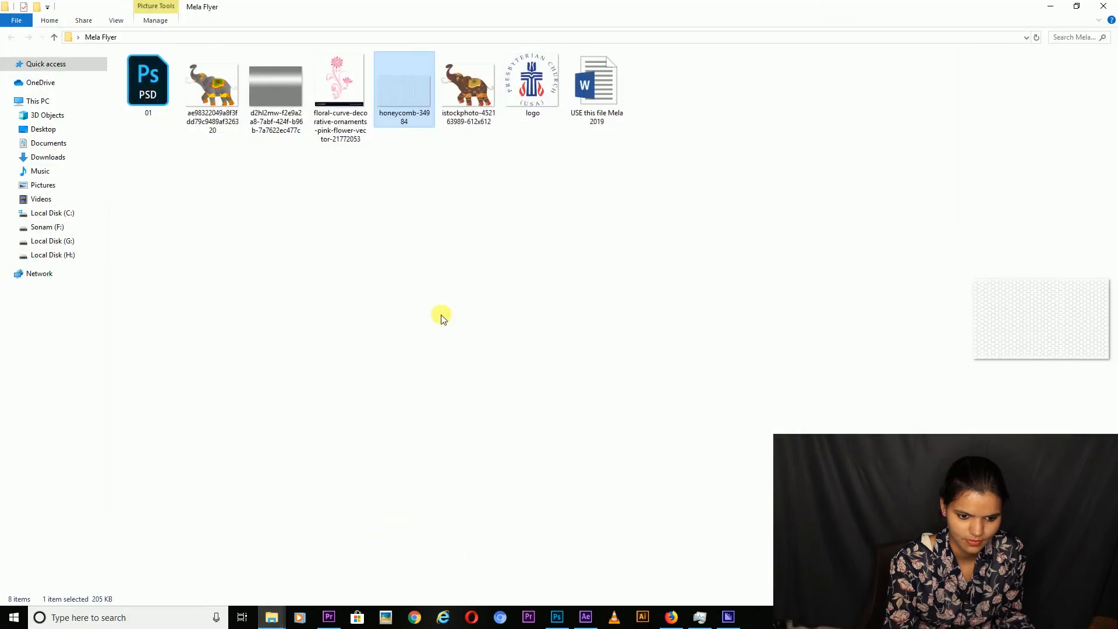
{"action": "left_click_drag", "start_coordinate": [308, 119], "coordinate": [541, 372]}
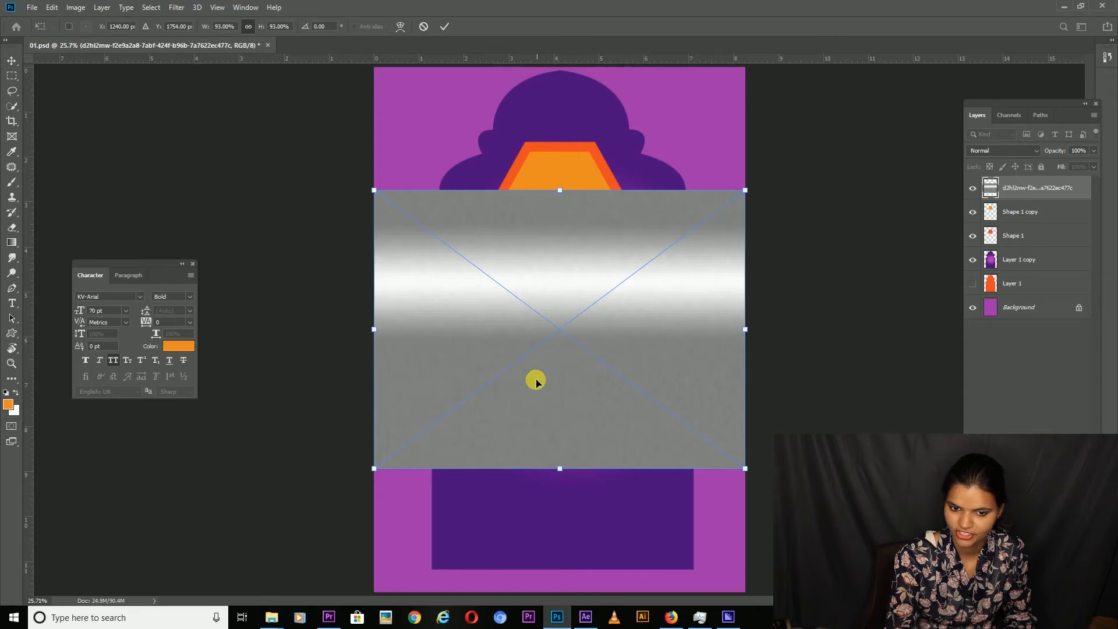
{"action": "left_click_drag", "start_coordinate": [378, 473], "coordinate": [619, 375]}
{"action": "left_click_drag", "start_coordinate": [658, 286], "coordinate": [576, 231]}
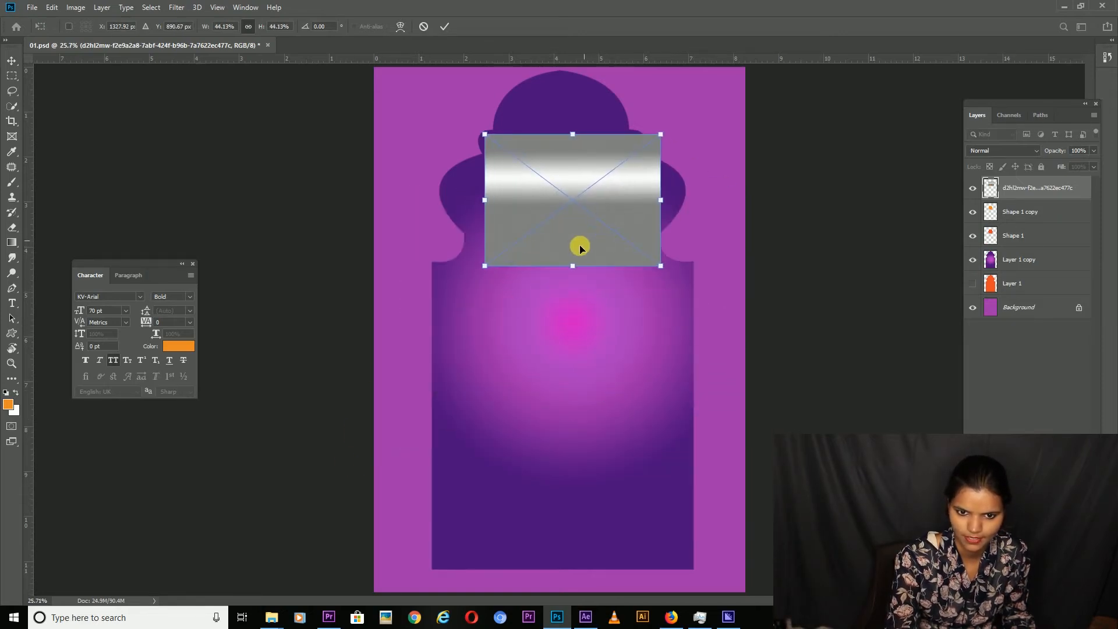
{"action": "left_click", "coordinate": [1009, 207]}
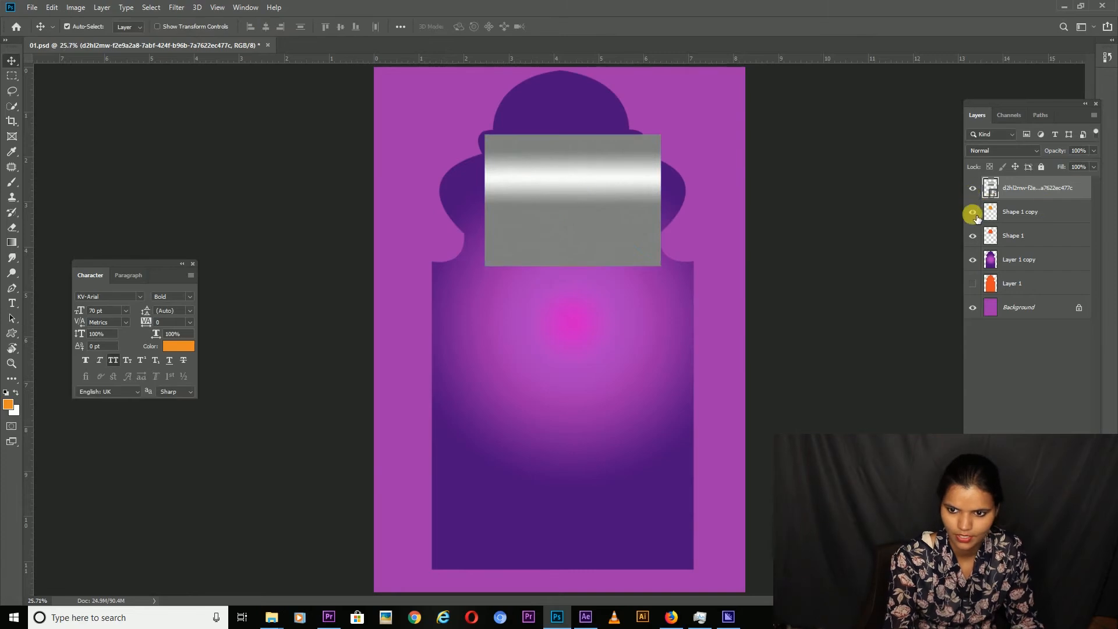
{"action": "left_click", "coordinate": [972, 188]}
{"action": "left_click", "coordinate": [972, 212]}
{"action": "left_click", "coordinate": [973, 212]}
{"action": "left_click", "coordinate": [972, 212]}
{"action": "left_click", "coordinate": [973, 187]}
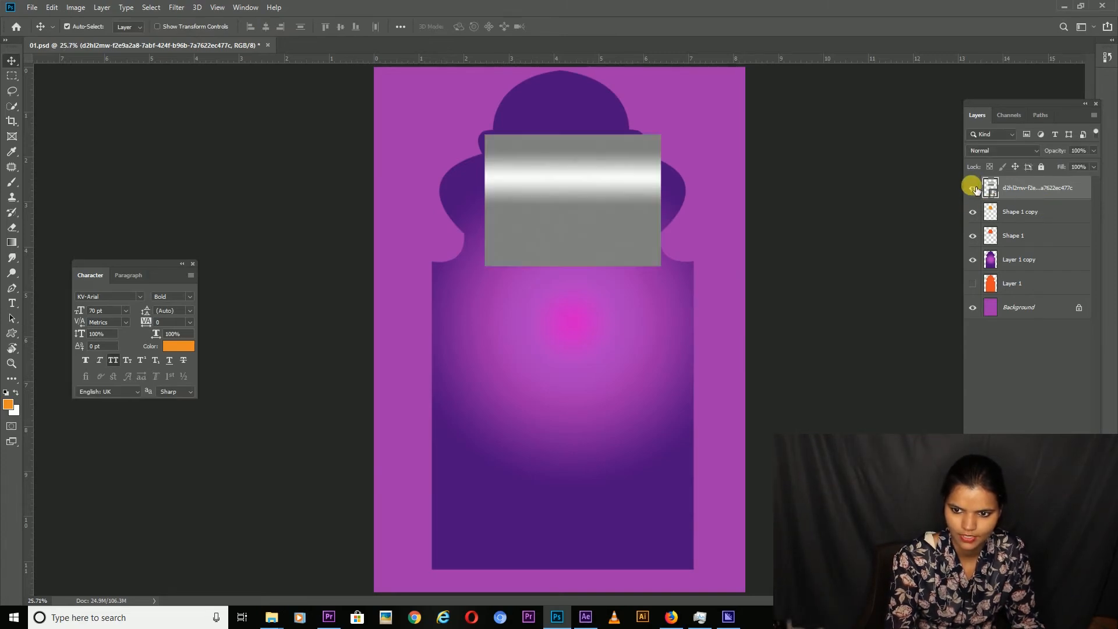
- Rasterize the silver metallic image layer and clip it to the smaller hexagon on Shape 1 copy
{"action": "right_click", "coordinate": [1016, 197]}
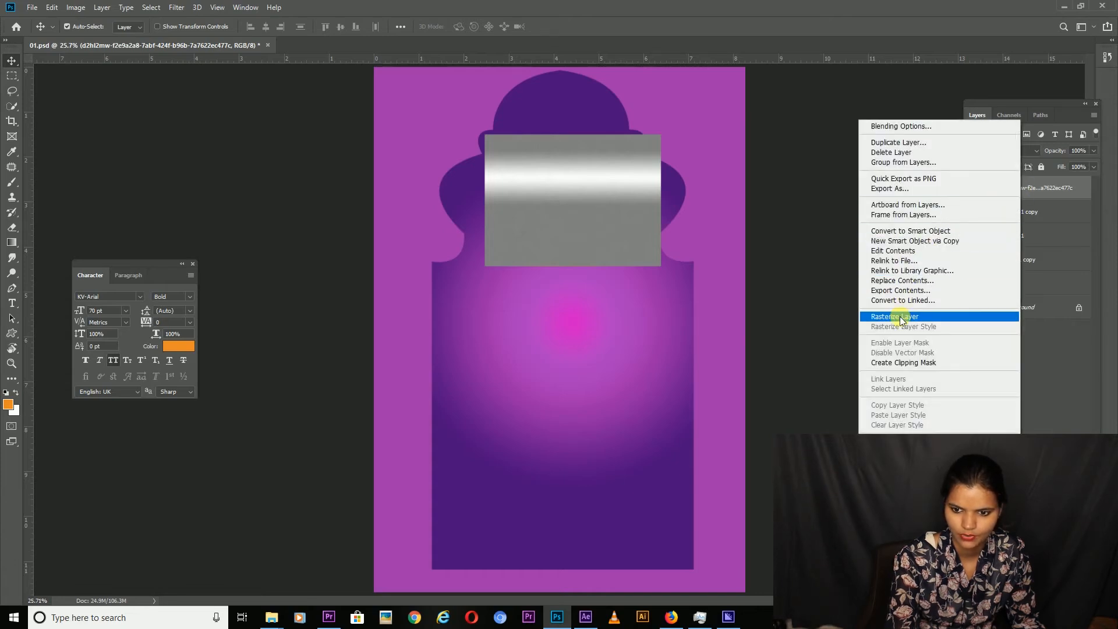
{"action": "left_click", "coordinate": [899, 316]}
{"action": "right_click", "coordinate": [1024, 189]}
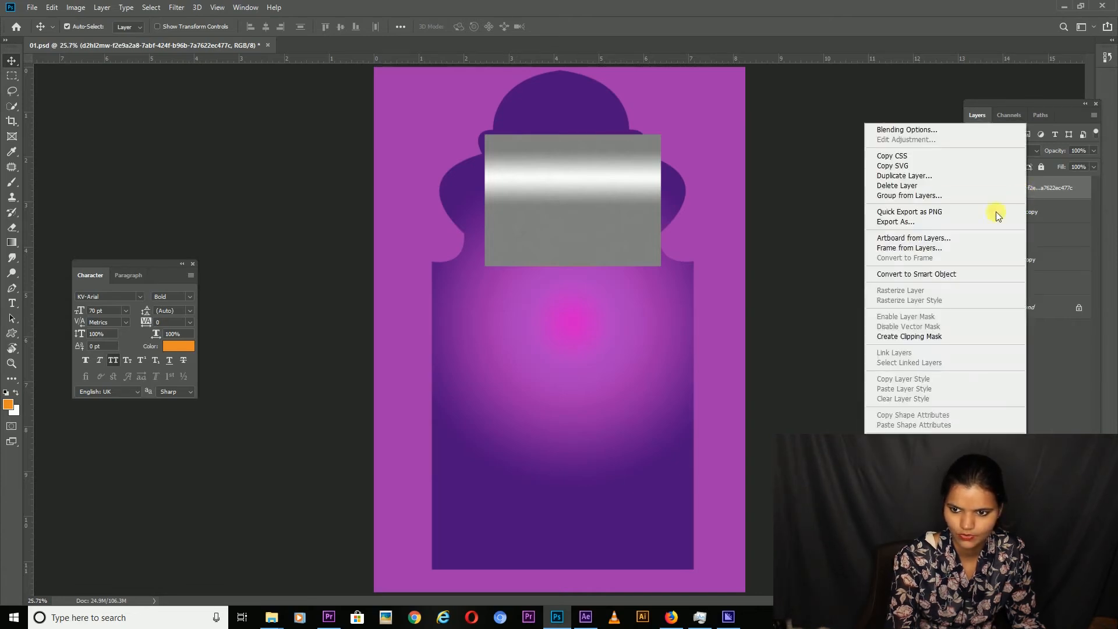
{"action": "left_click", "coordinate": [910, 337]}
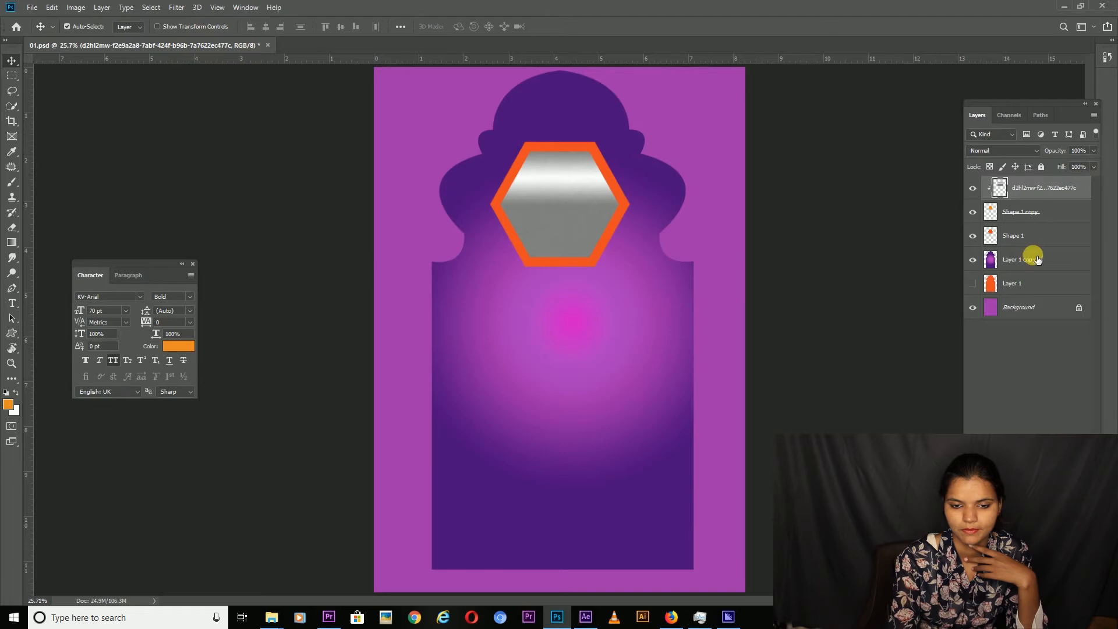
- Scale the smaller hexagon and its clipped metallic texture together to about 86% around their centre
{"action": "key", "text": "ctrl+plus"}
{"action": "key", "text": "ctrl+plus"}
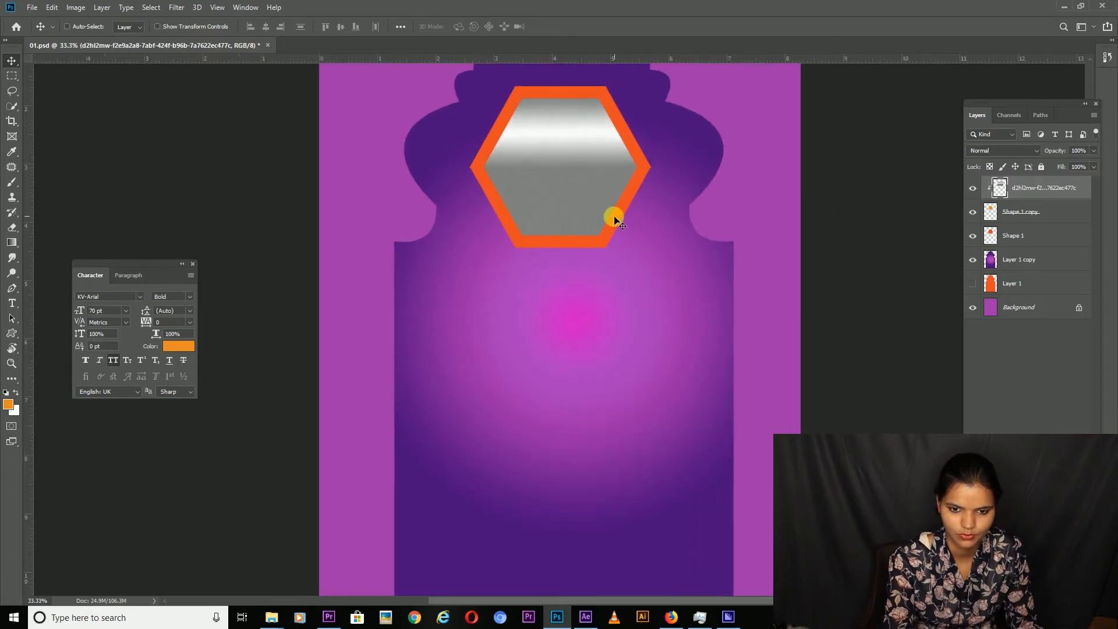
{"action": "left_click_drag", "start_coordinate": [611, 220], "coordinate": [608, 377]}
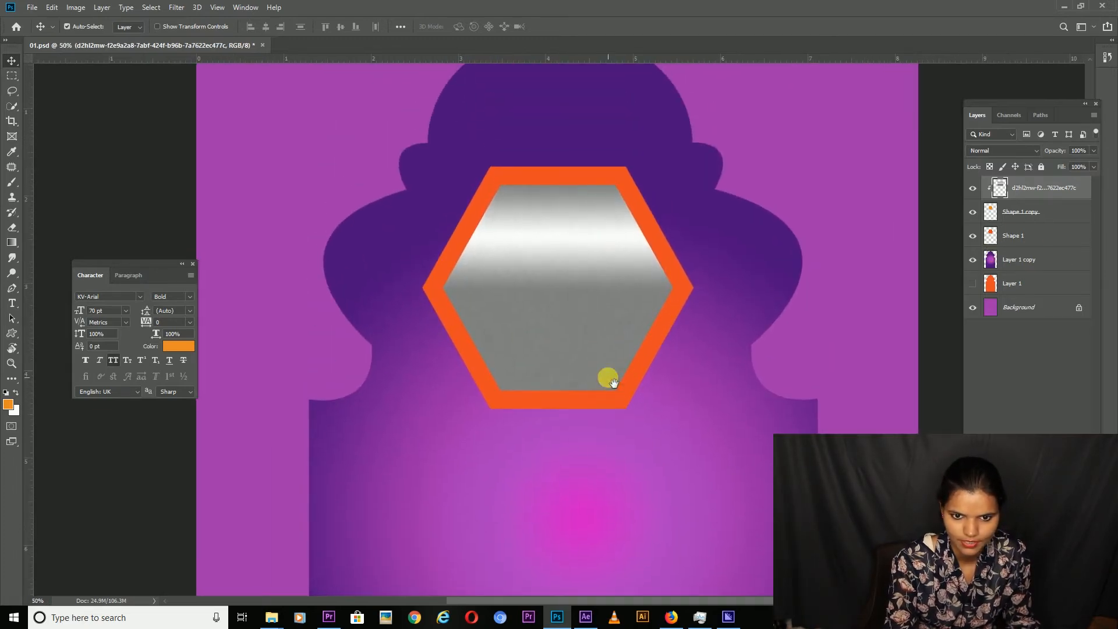
{"action": "left_click", "coordinate": [1014, 214]}
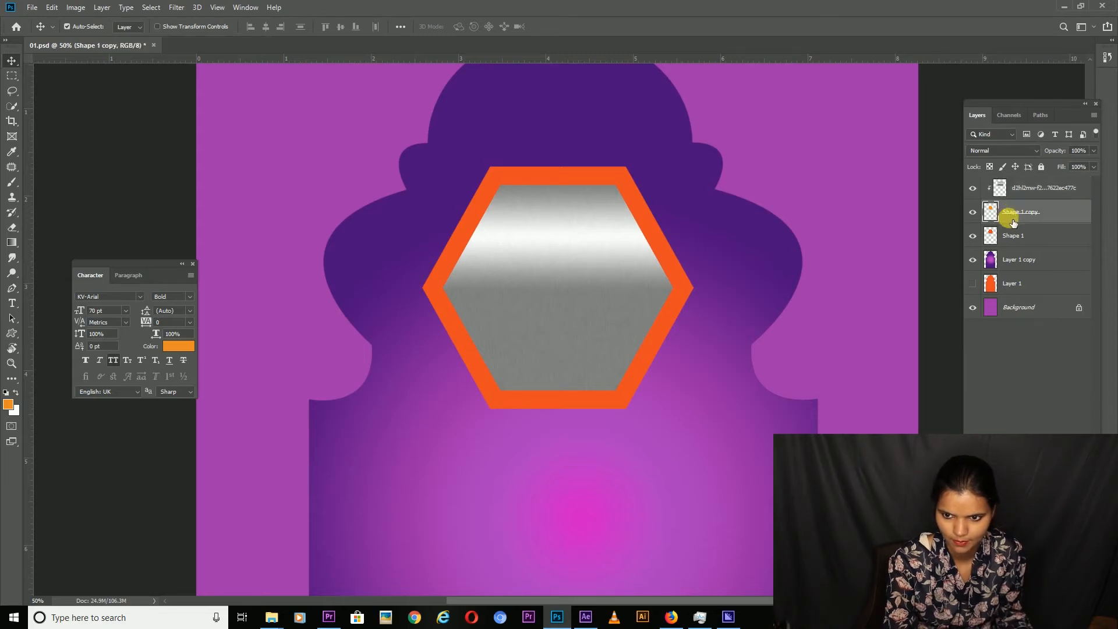
{"action": "left_click", "coordinate": [1029, 193], "text": "shift"}
{"action": "key", "text": "ctrl+t"}
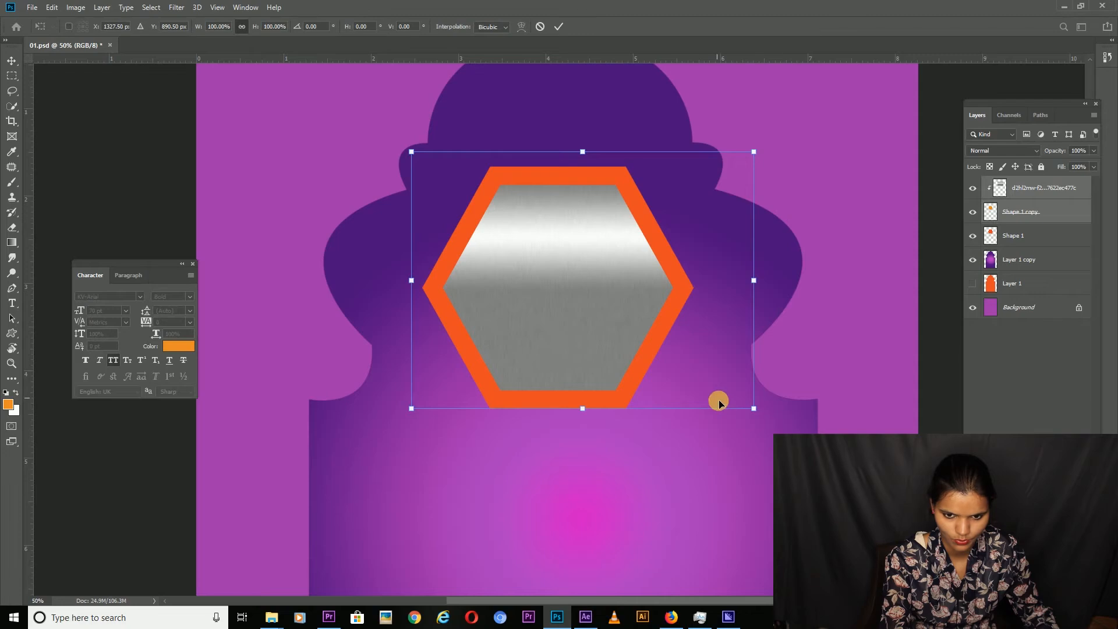
{"action": "left_click_drag", "start_coordinate": [756, 409], "coordinate": [731, 407]}
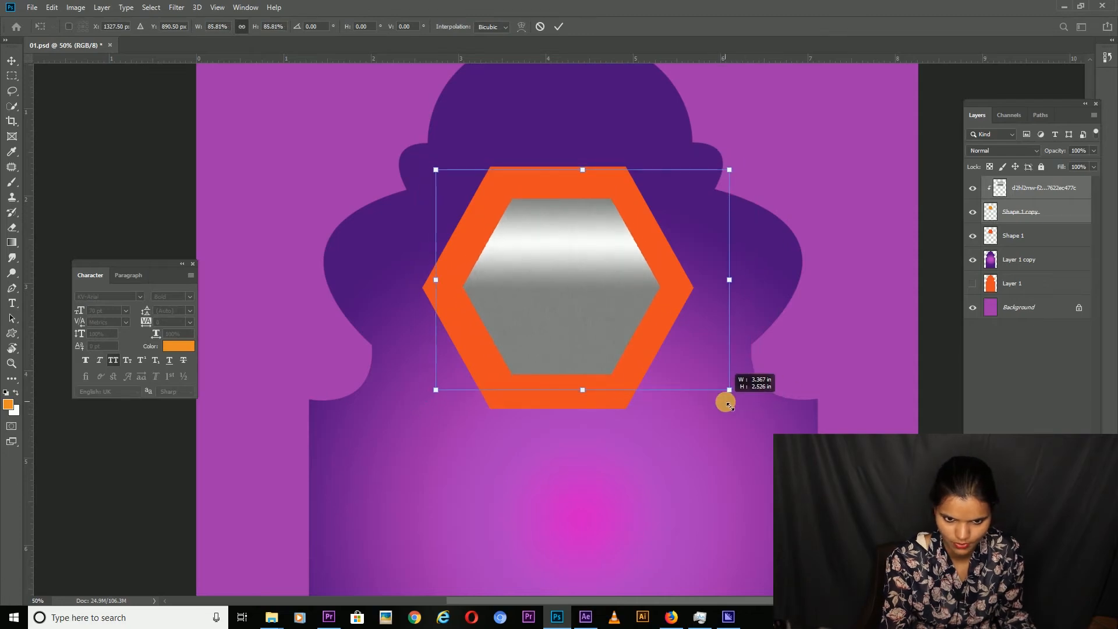
{"action": "key", "text": "Return"}
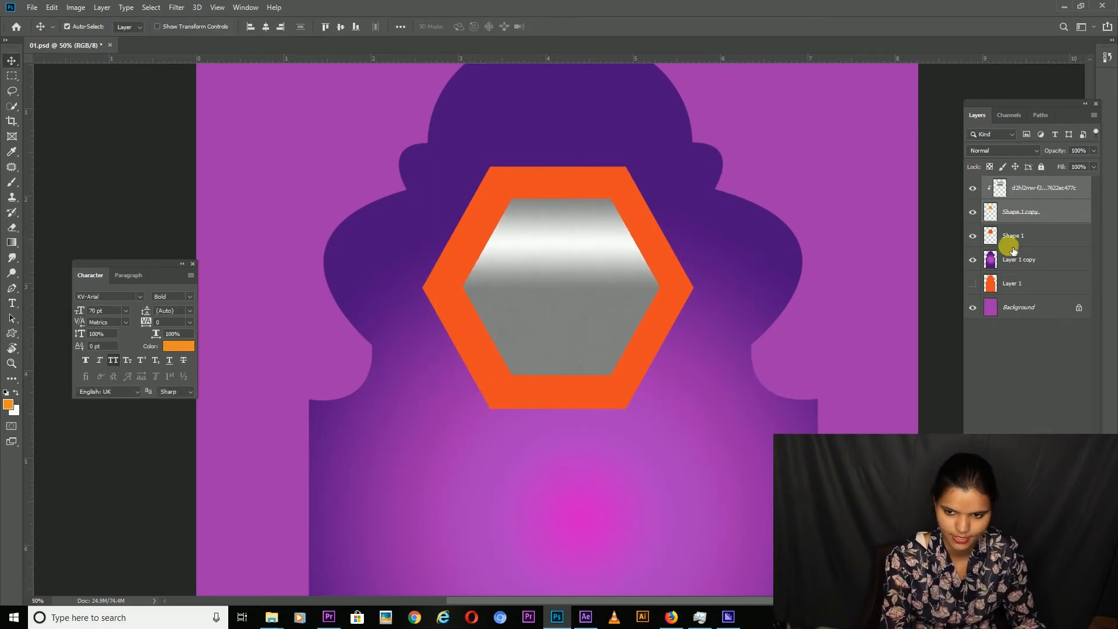
- Duplicate the outer Shape 1 hexagon and fill the duplicate with the lighter, yellowish orange
{"action": "left_click", "coordinate": [1018, 236]}
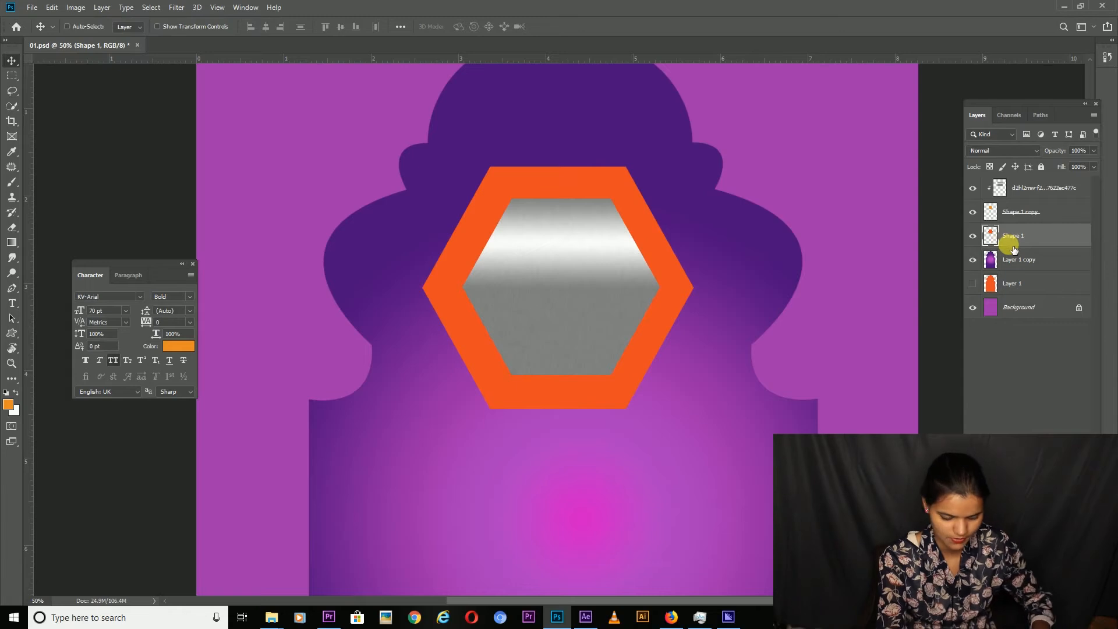
{"action": "key", "text": "ctrl+j"}
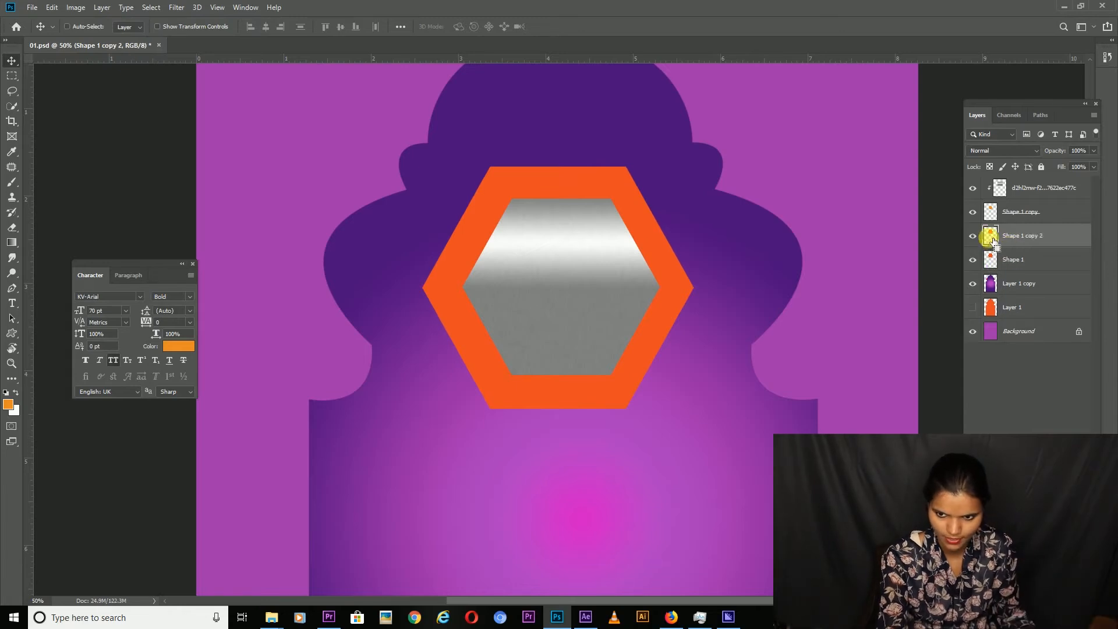
{"action": "left_click", "coordinate": [992, 238], "text": "ctrl"}
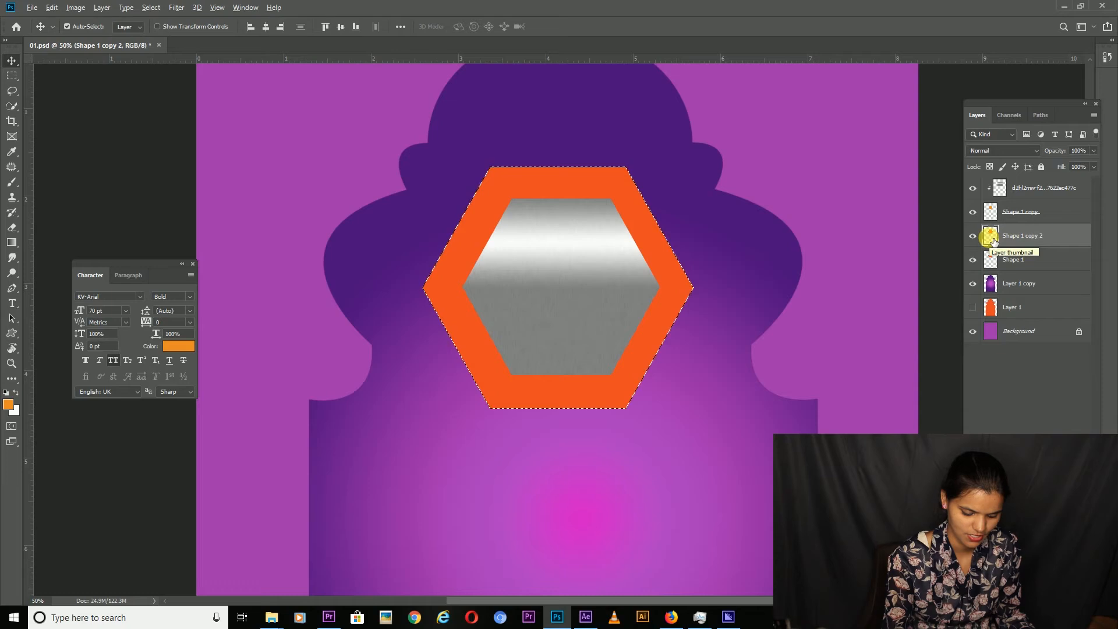
{"action": "key", "text": "alt+BackSpace"}
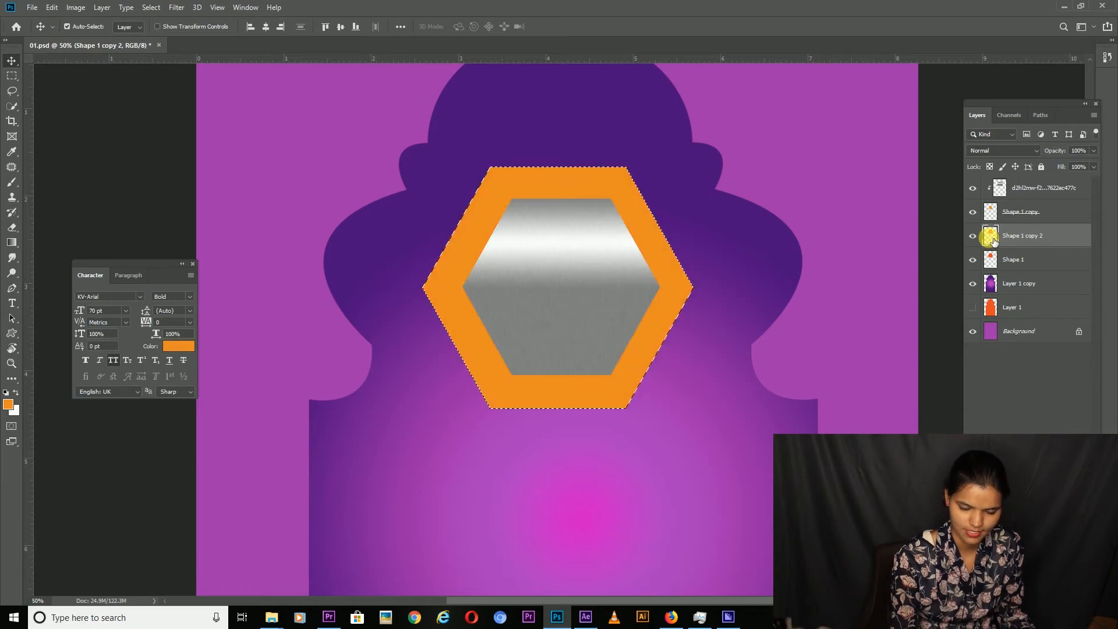
{"action": "key", "text": "ctrl+d"}
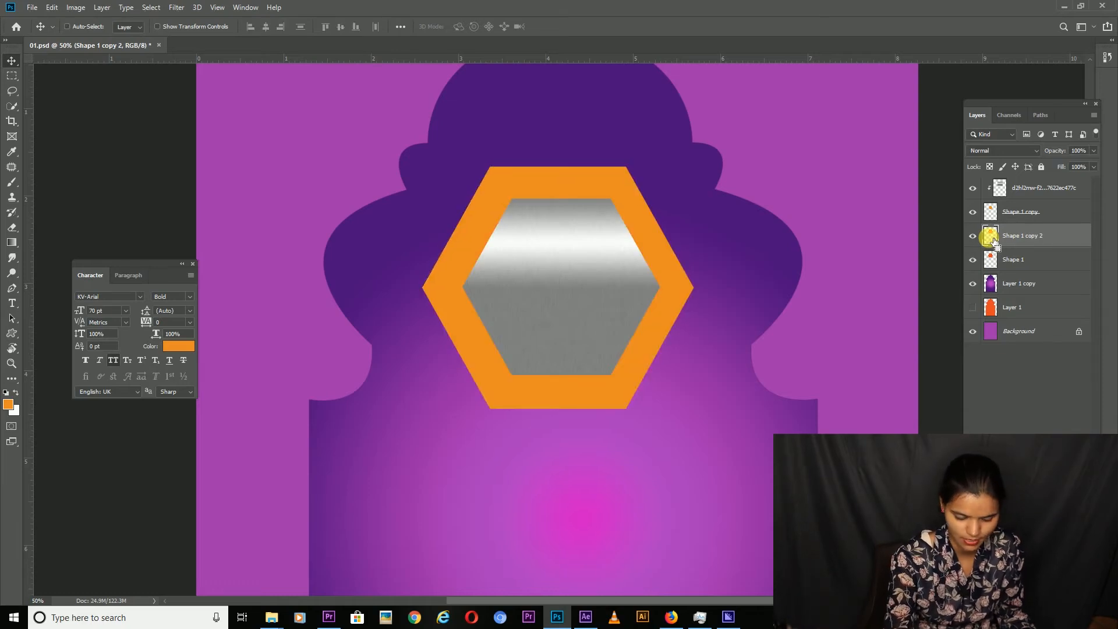
- Scale the lighter orange hexagon to about 80% around its centre so it forms a thin rim around the metallic hexagon
{"action": "key", "text": "ctrl+t"}
{"action": "left_click_drag", "start_coordinate": [693, 167], "coordinate": [668, 192]}
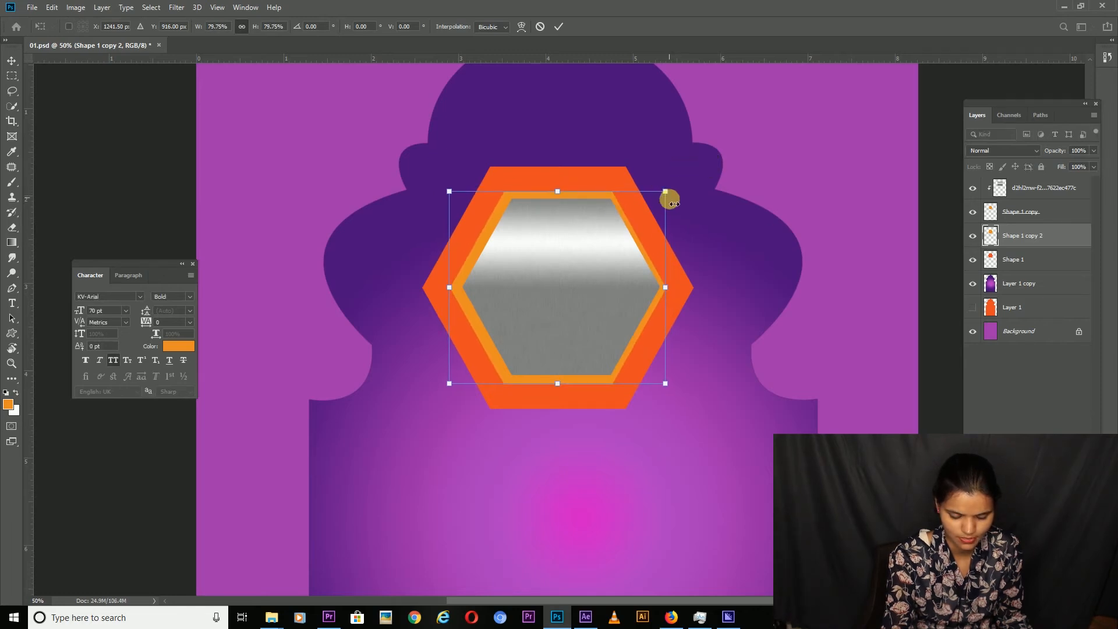
{"action": "key", "text": "Return"}
{"action": "left_click", "coordinate": [1016, 213]}
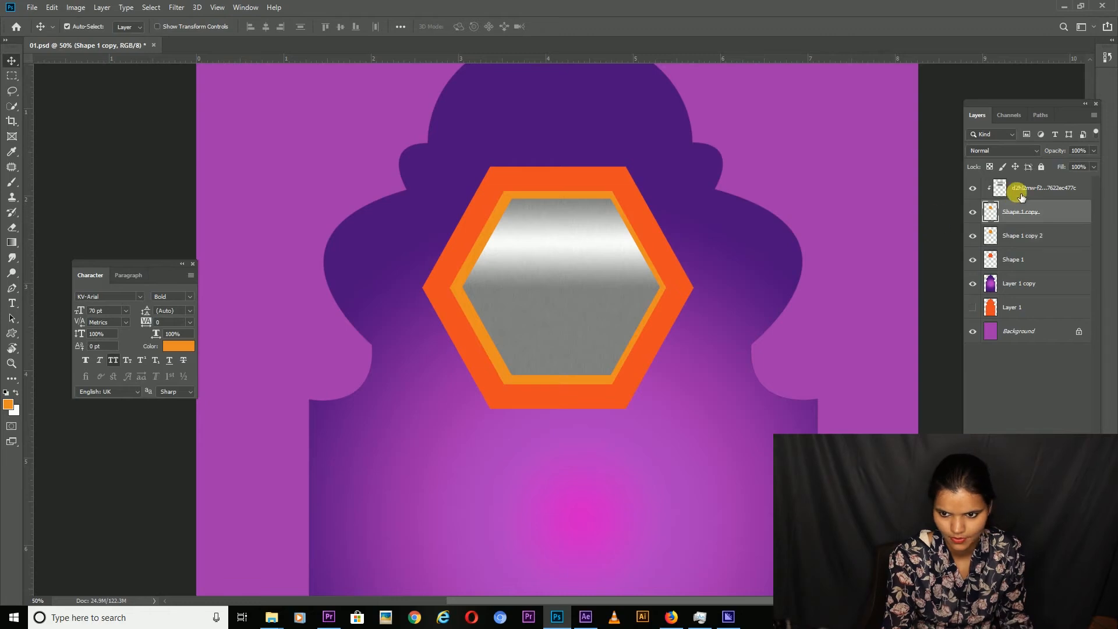
{"action": "left_click", "coordinate": [1020, 210], "text": "ctrl"}
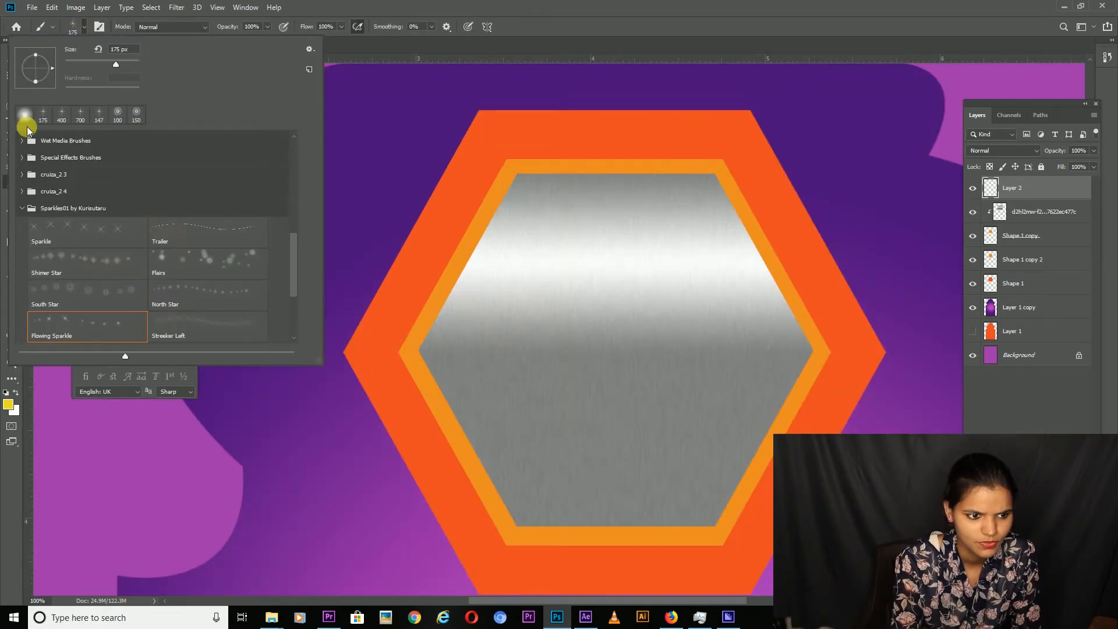
{"action": "scroll", "coordinate": [42, 167], "scroll_direction": "up", "scroll_amount": 10}
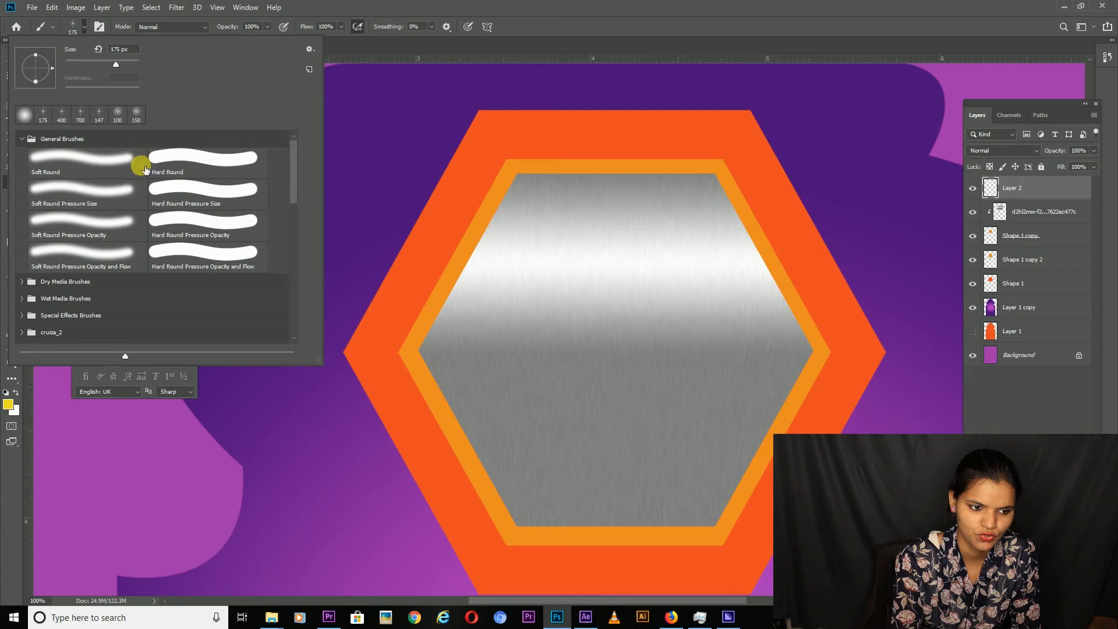
{"action": "left_click", "coordinate": [436, 225]}
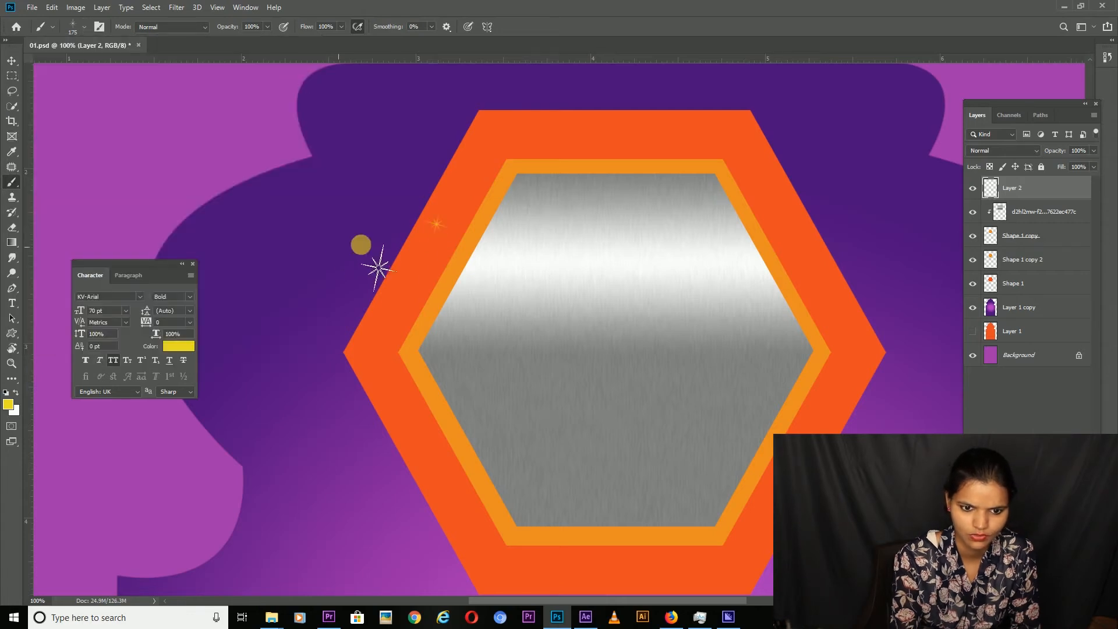
{"action": "left_click", "coordinate": [73, 28]}
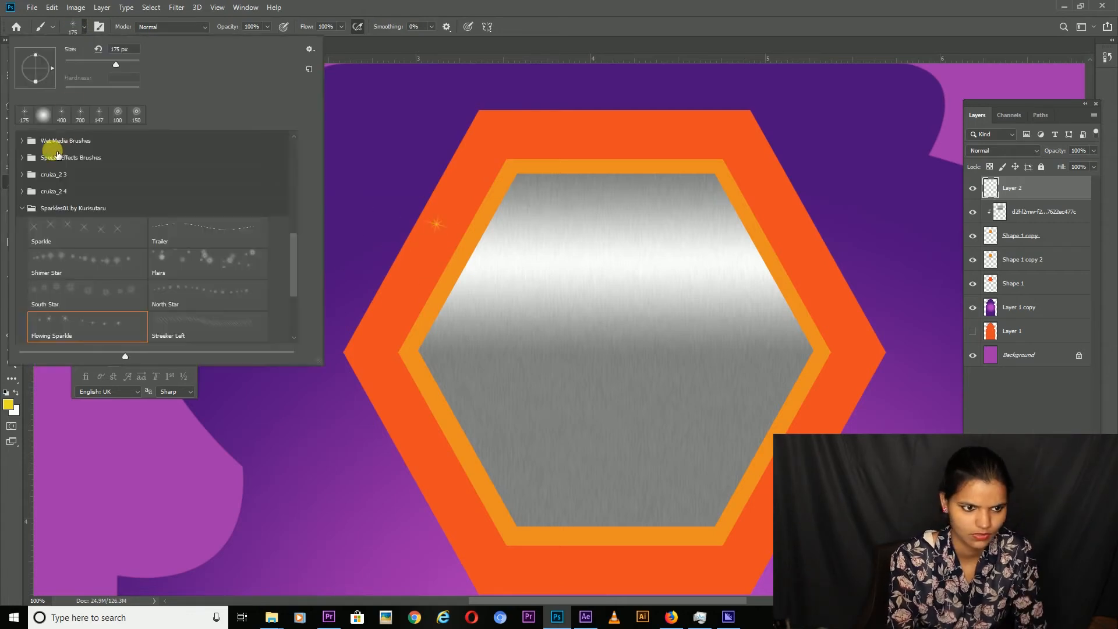
{"action": "scroll", "coordinate": [61, 146], "scroll_direction": "up", "scroll_amount": 10}
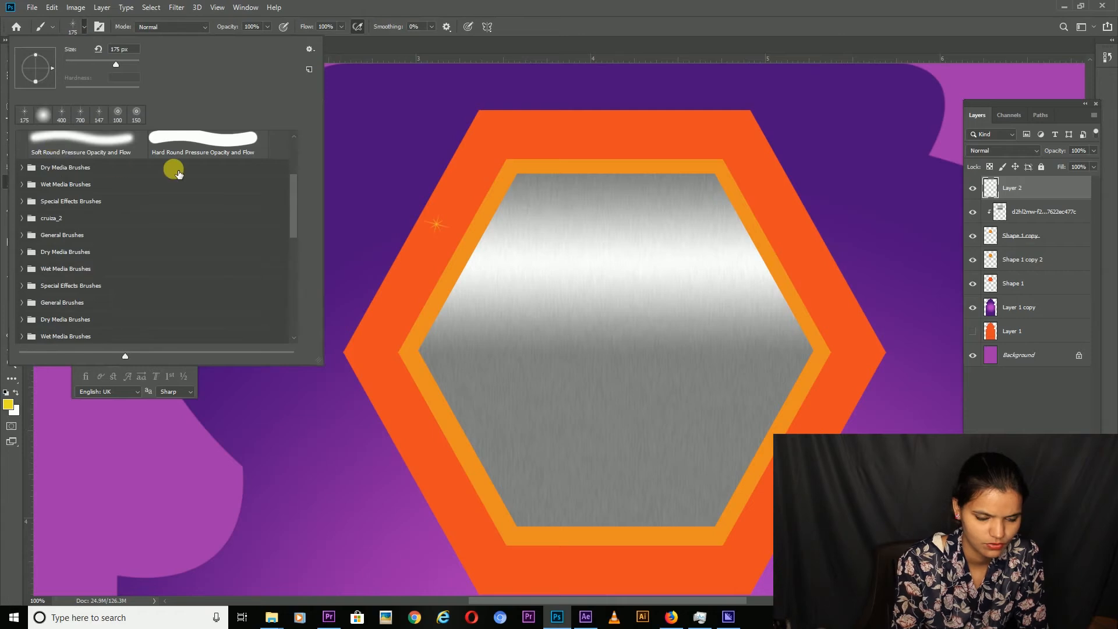
{"action": "key", "text": "Escape"}
{"action": "key", "text": "ctrl+z"}
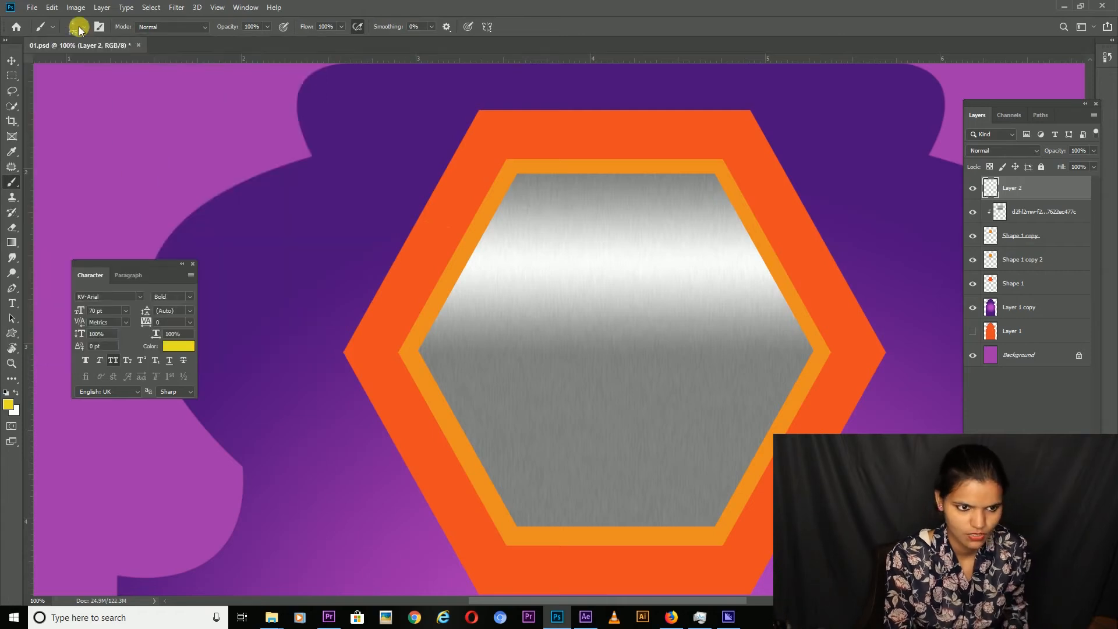
- Choose the Soft Round brush from General Brushes and reduce its size to 80 px for painting on Layer 2
{"action": "left_click", "coordinate": [79, 28]}
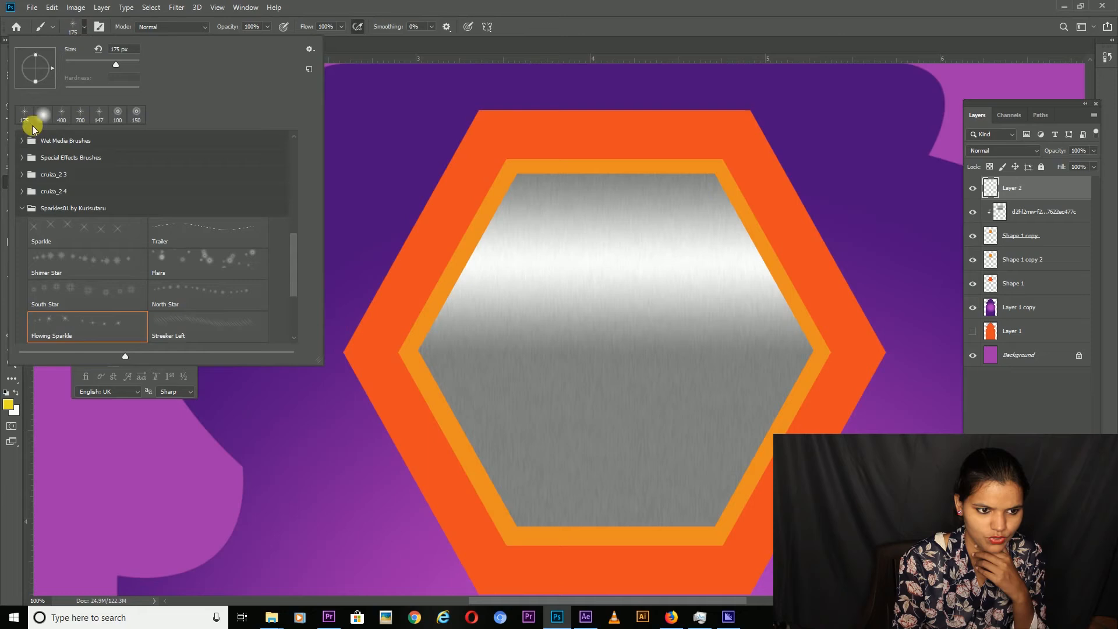
{"action": "scroll", "coordinate": [32, 148], "scroll_direction": "up", "scroll_amount": 5}
{"action": "left_click", "coordinate": [38, 154]}
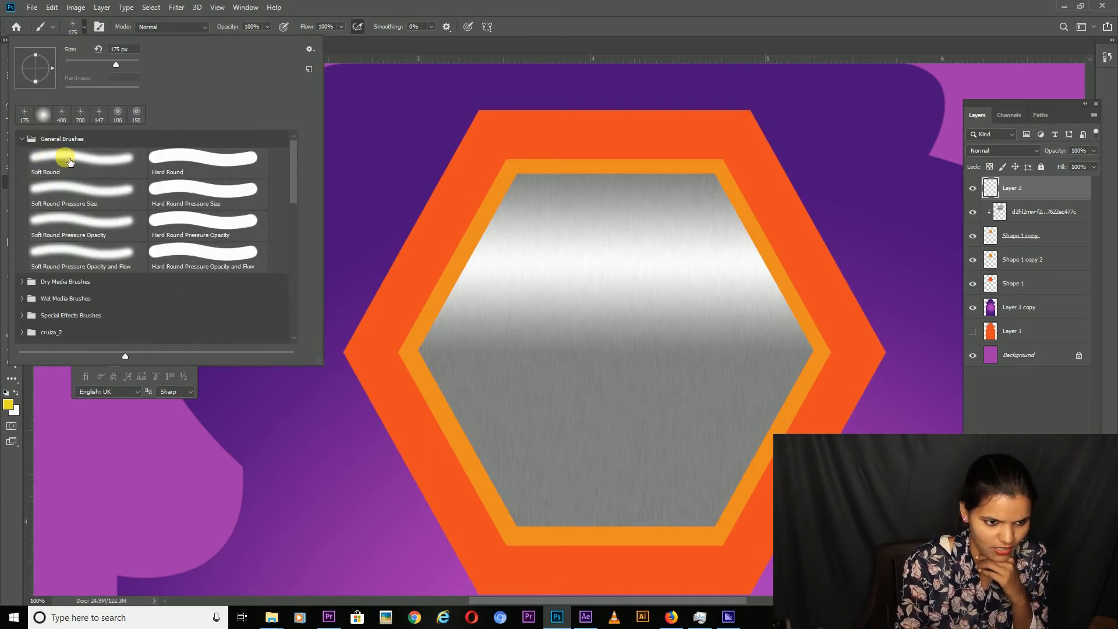
{"action": "left_click", "coordinate": [71, 156]}
{"action": "left_click", "coordinate": [436, 224]}
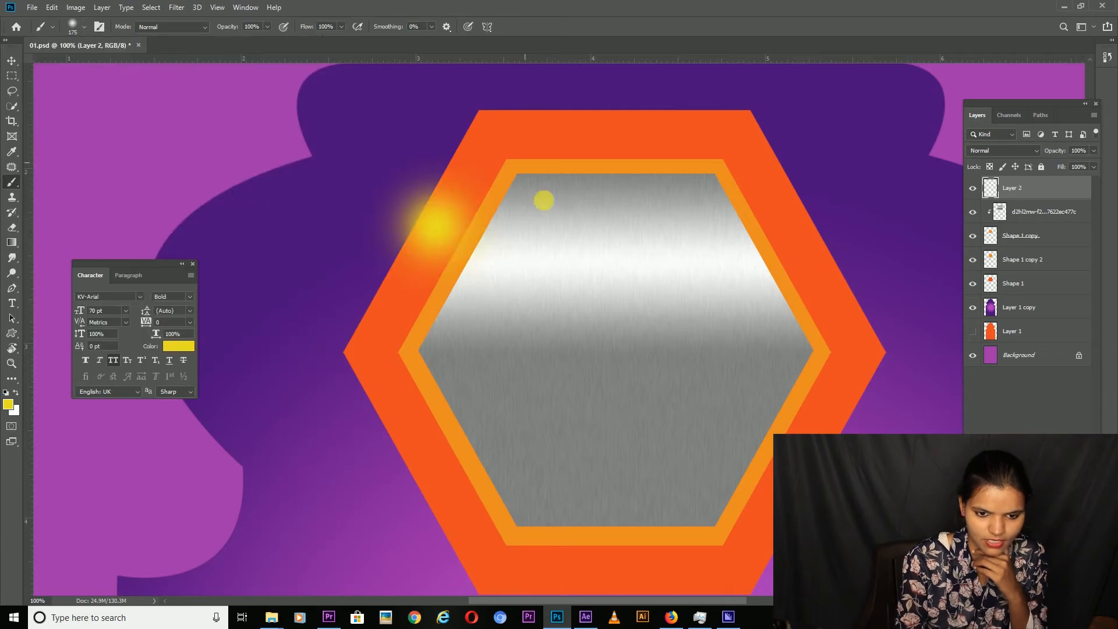
{"action": "key", "text": "ctrl+z"}
{"action": "key", "text": "bracketleft"}
{"action": "key", "text": "bracketleft"}
{"action": "key", "text": "bracketleft"}
{"action": "key", "text": "bracketleft"}
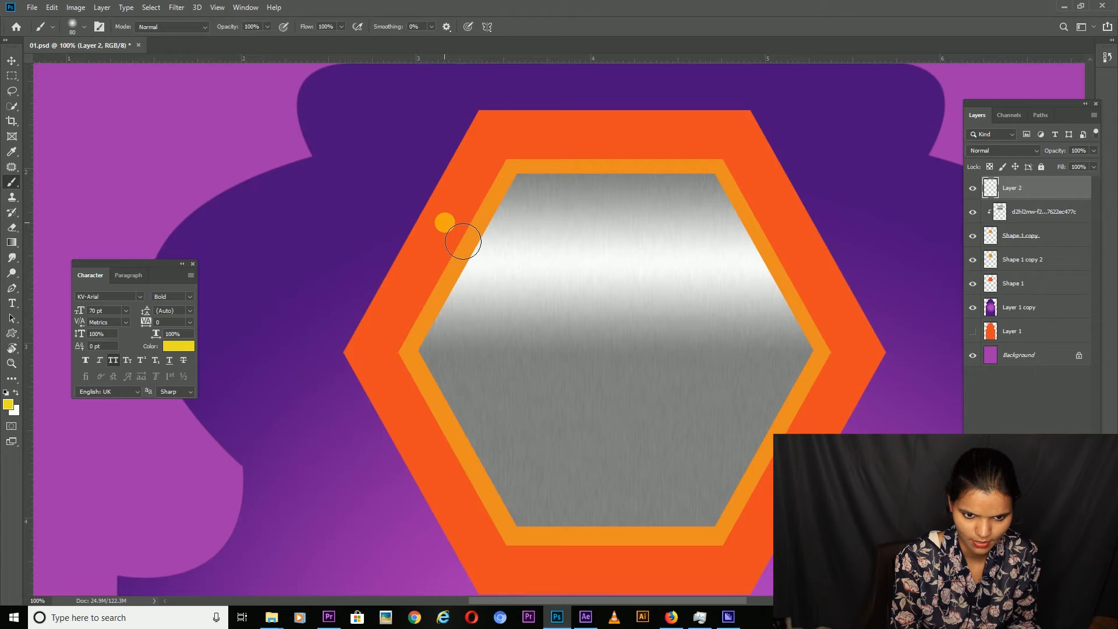
- Stamp evenly spaced soft yellow light dots all the way around the outer orange hexagon border on Layer 2
{"action": "left_click", "coordinate": [443, 223]}
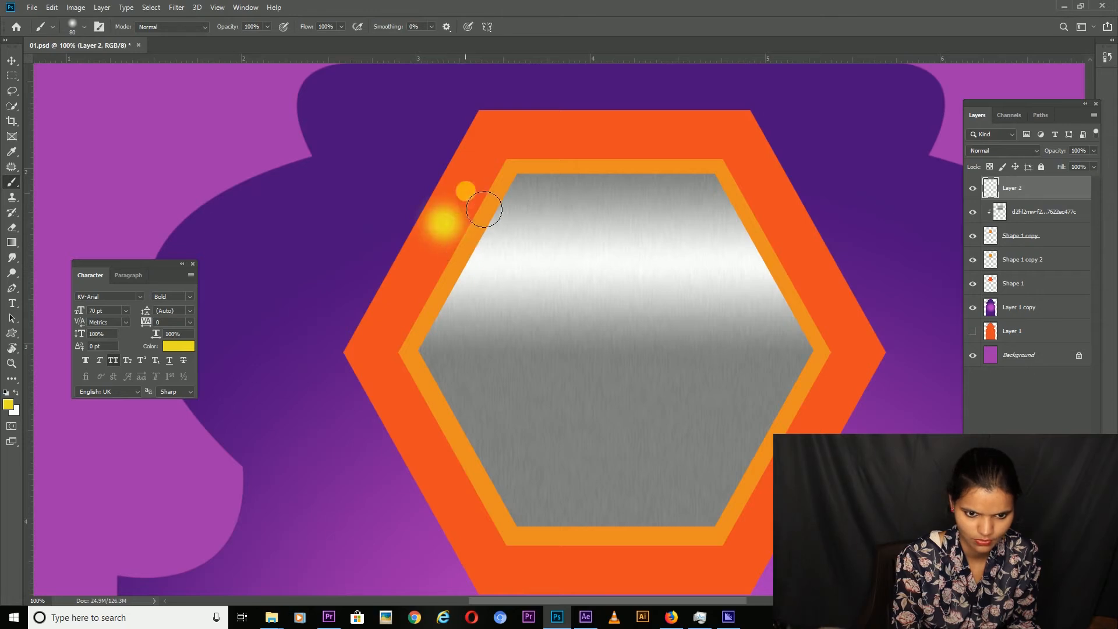
{"action": "left_click", "coordinate": [469, 174]}
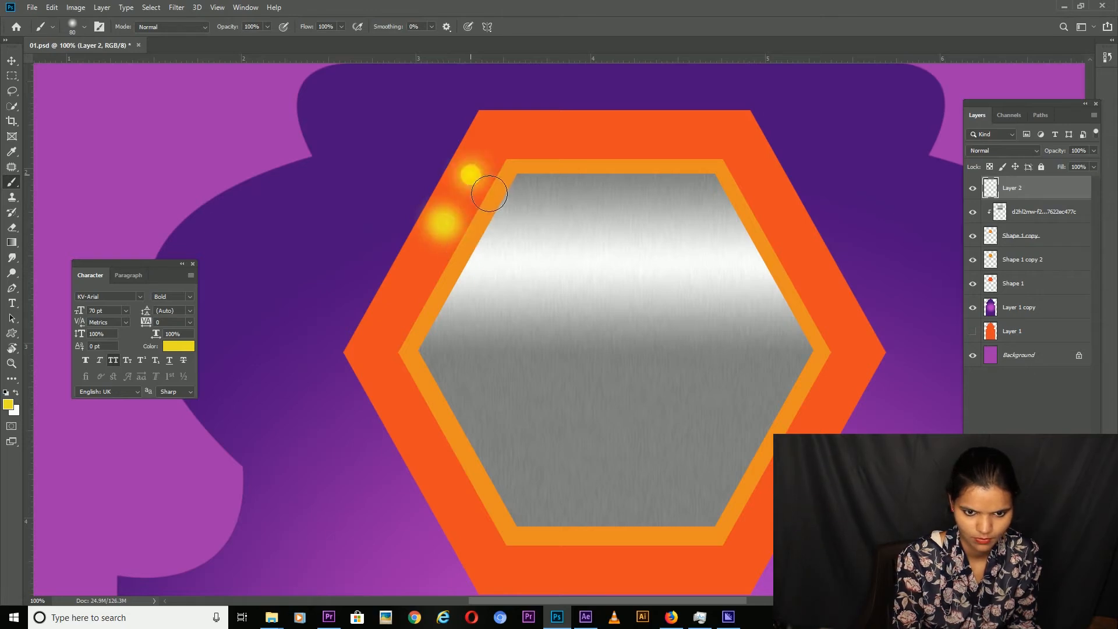
{"action": "left_click", "coordinate": [510, 134]}
{"action": "left_click", "coordinate": [565, 134]}
{"action": "left_click", "coordinate": [626, 134]}
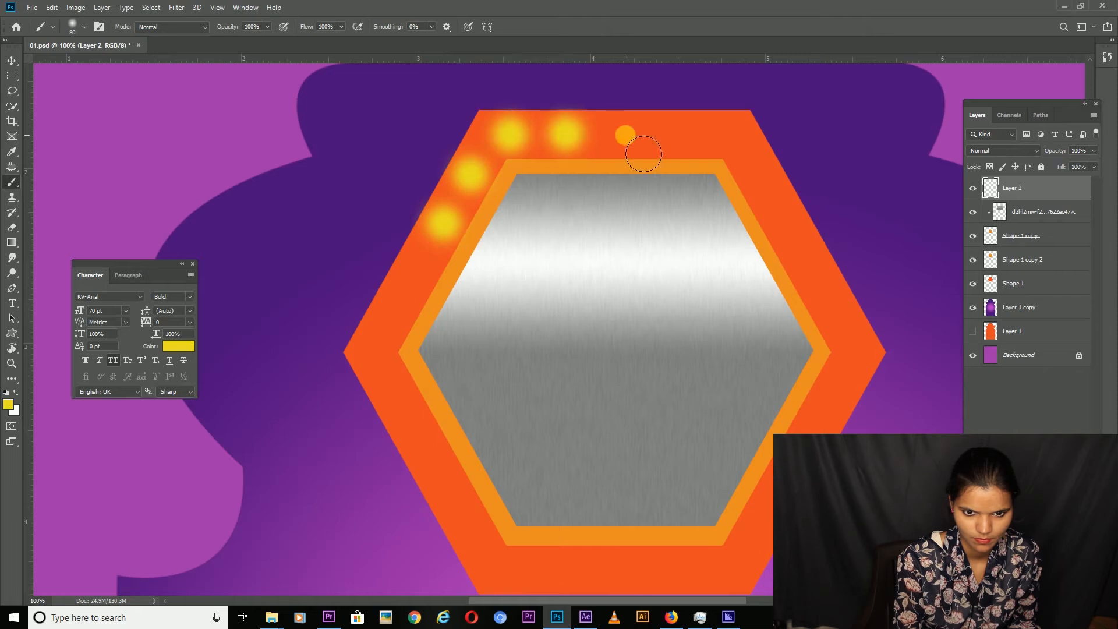
{"action": "left_click", "coordinate": [686, 134]}
{"action": "left_click", "coordinate": [745, 145]}
{"action": "left_click", "coordinate": [778, 206]}
{"action": "left_click_drag", "start_coordinate": [797, 225], "coordinate": [653, 175]}
{"action": "left_click", "coordinate": [661, 208]}
{"action": "left_click", "coordinate": [693, 268]}
{"action": "left_click", "coordinate": [695, 333]}
{"action": "left_click", "coordinate": [670, 375]}
{"action": "left_click", "coordinate": [634, 444]}
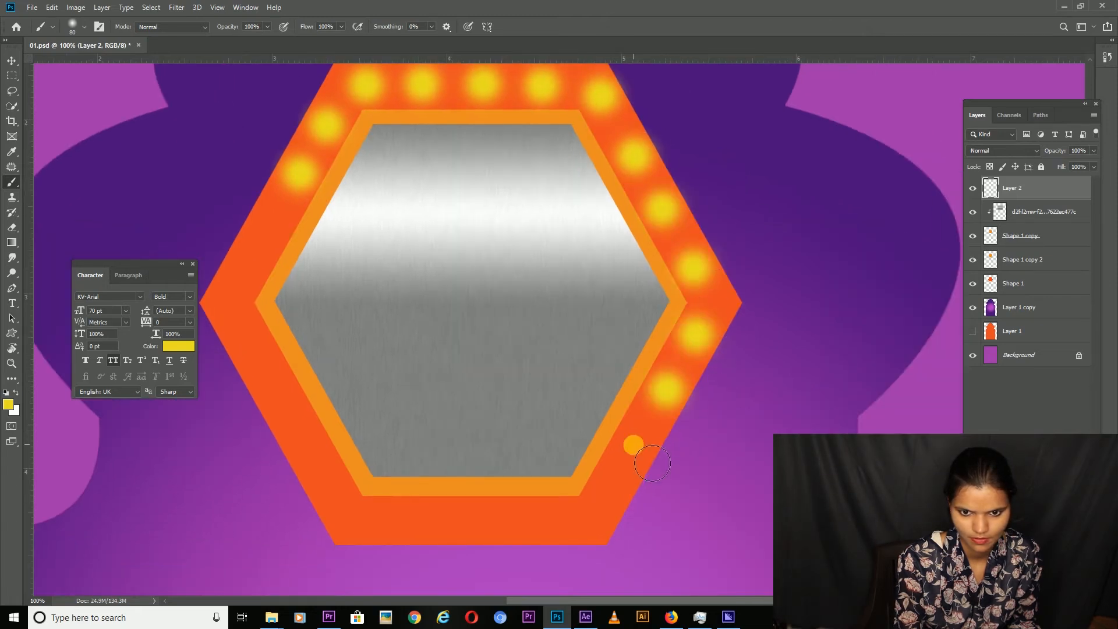
{"action": "left_click", "coordinate": [598, 507]}
{"action": "left_click", "coordinate": [530, 521]}
{"action": "left_click", "coordinate": [465, 523]}
{"action": "left_click", "coordinate": [466, 521]}
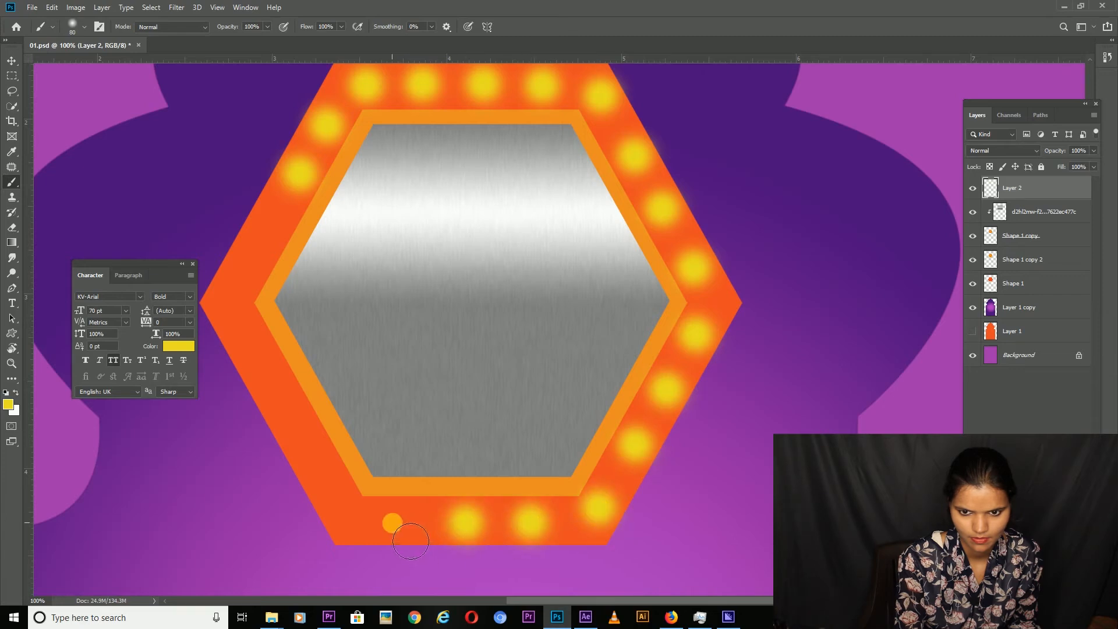
{"action": "left_click", "coordinate": [393, 518]}
{"action": "left_click", "coordinate": [334, 499]}
{"action": "left_click", "coordinate": [303, 444]}
{"action": "left_click", "coordinate": [266, 382]}
{"action": "left_click", "coordinate": [243, 266]}
{"action": "left_click", "coordinate": [274, 217]}
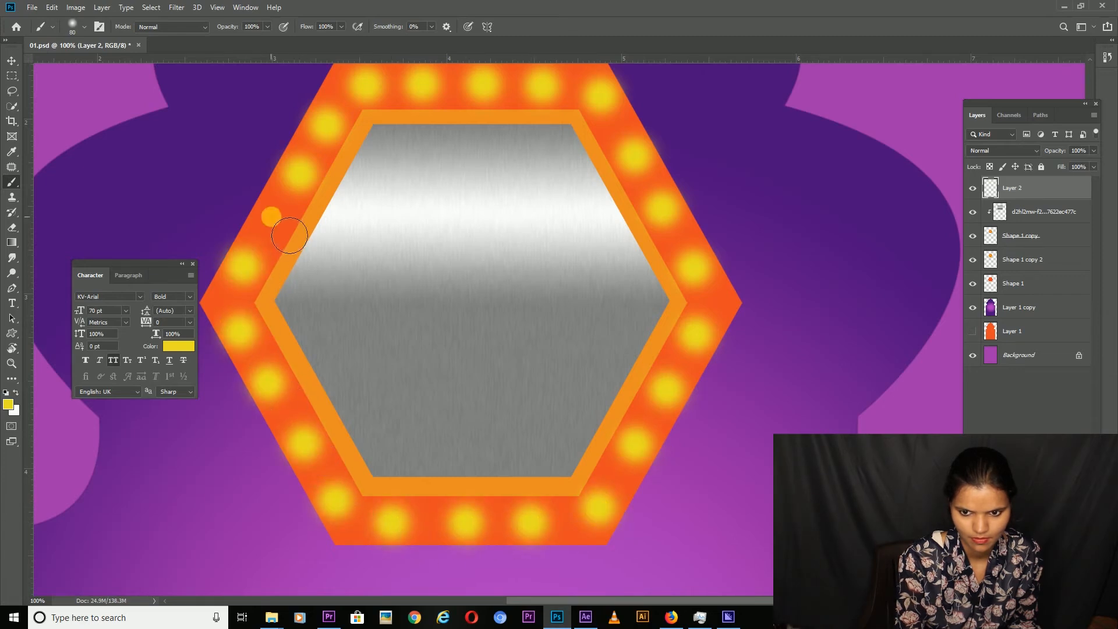
- Change the foreground colour to a very pale cream yellow
{"action": "key", "text": "i"}
{"action": "left_click", "coordinate": [10, 404]}
{"action": "left_click", "coordinate": [99, 409]}
{"action": "left_click", "coordinate": [97, 404]}
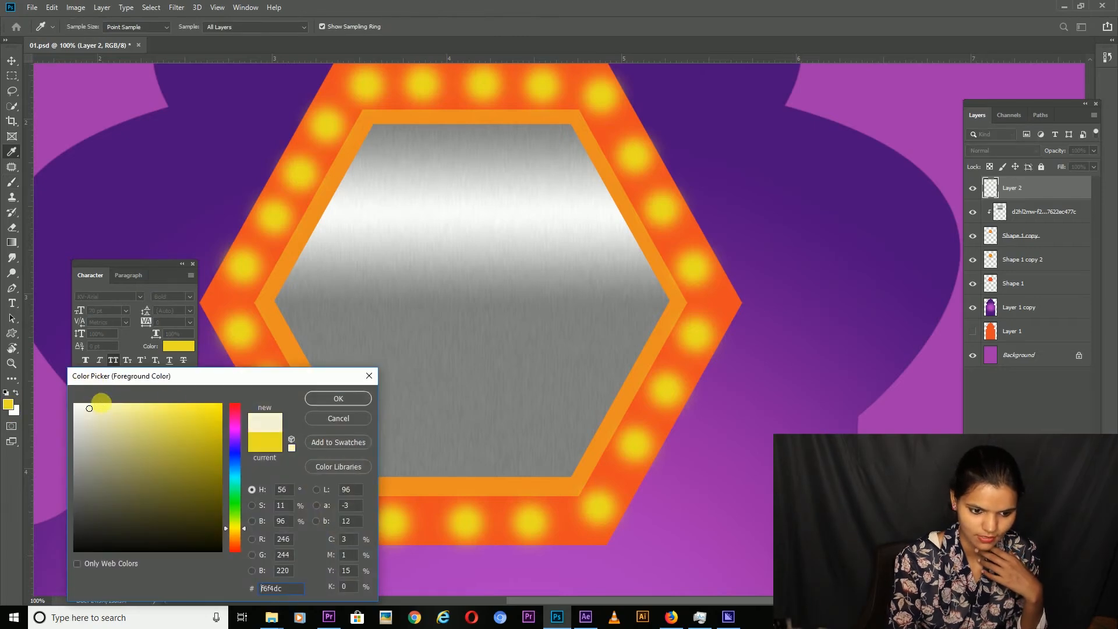
{"action": "left_click", "coordinate": [336, 398]}
- Stamp smaller pale cream highlights, about 45 px, at the centres of the yellow light dots around the hexagon border on Layer 2
{"action": "key", "text": "b"}
{"action": "key", "text": "bracketleft"}
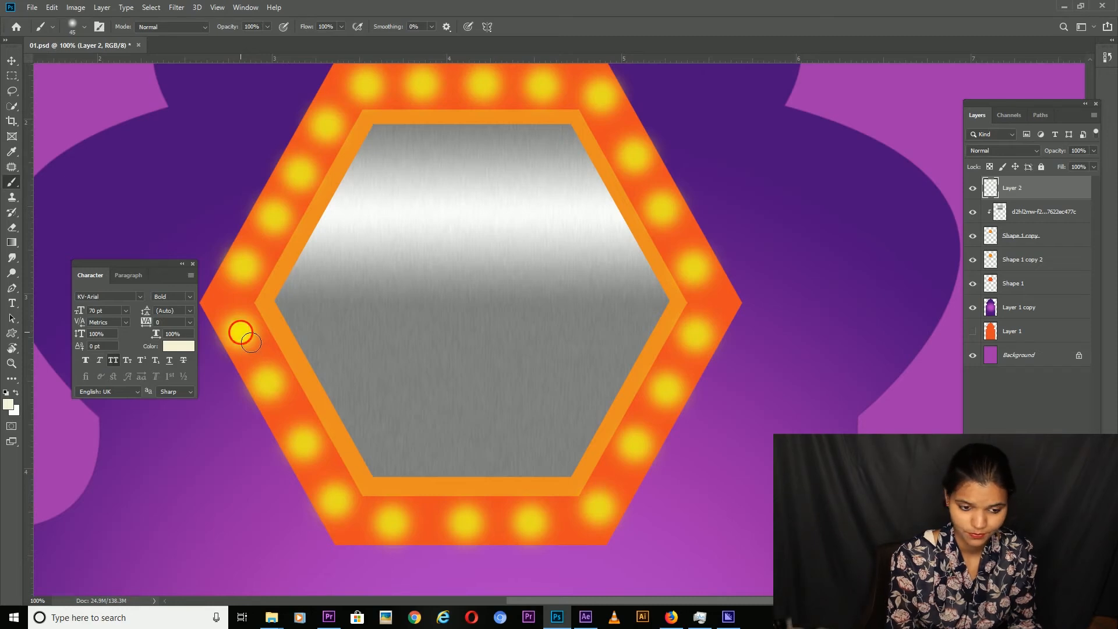
{"action": "left_click", "coordinate": [240, 331]}
{"action": "left_click", "coordinate": [244, 266]}
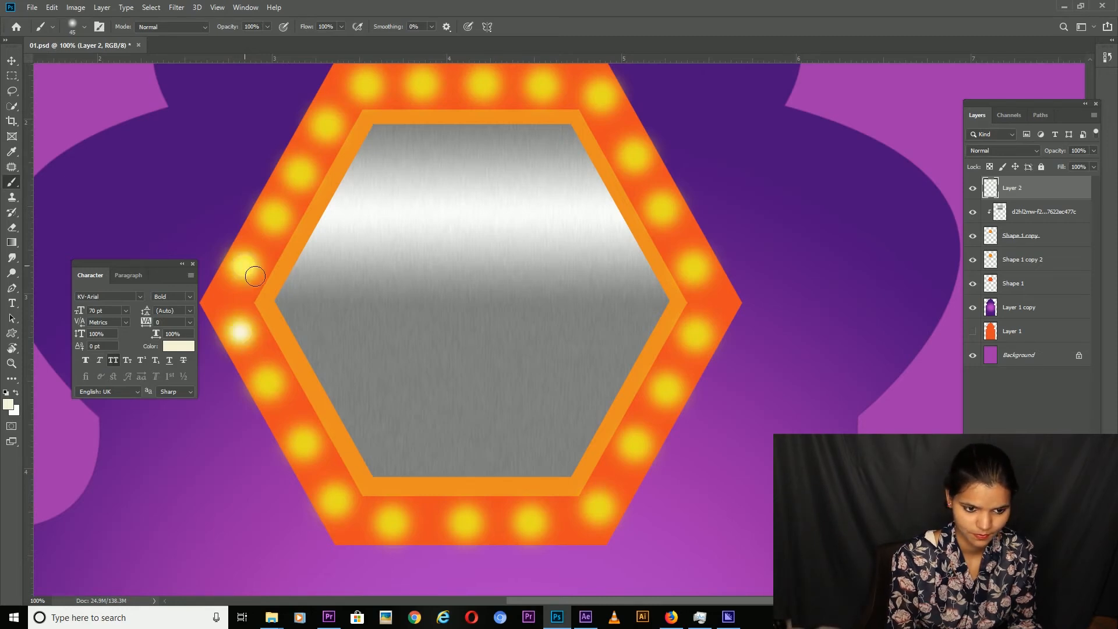
{"action": "left_click", "coordinate": [266, 382]}
{"action": "left_click", "coordinate": [304, 445]}
{"action": "left_click", "coordinate": [335, 500]}
{"action": "left_click", "coordinate": [391, 524]}
{"action": "left_click", "coordinate": [467, 522]}
{"action": "left_click", "coordinate": [530, 523]}
{"action": "left_click", "coordinate": [601, 509]}
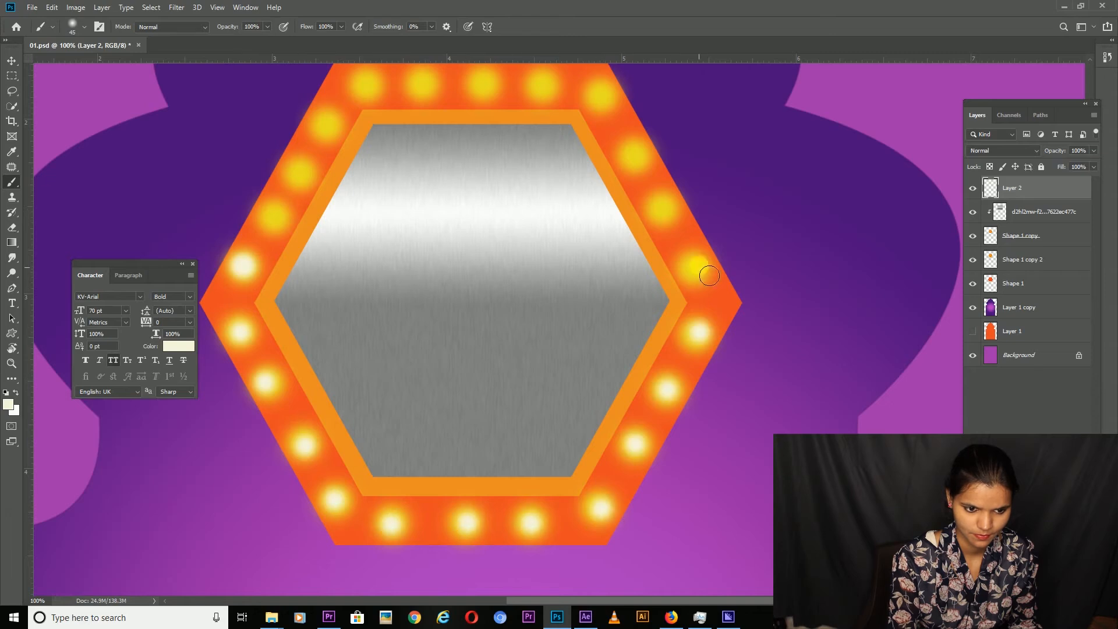
{"action": "scroll", "coordinate": [660, 211], "scroll_direction": "up", "scroll_amount": 2}
{"action": "left_click", "coordinate": [366, 141]}
{"action": "left_click", "coordinate": [422, 139]}
{"action": "left_click", "coordinate": [483, 140]}
{"action": "left_click", "coordinate": [542, 142]}
{"action": "left_click", "coordinate": [600, 151]}
{"action": "left_click", "coordinate": [634, 211]}
{"action": "key", "text": "ctrl+0"}
{"action": "key", "text": "v"}
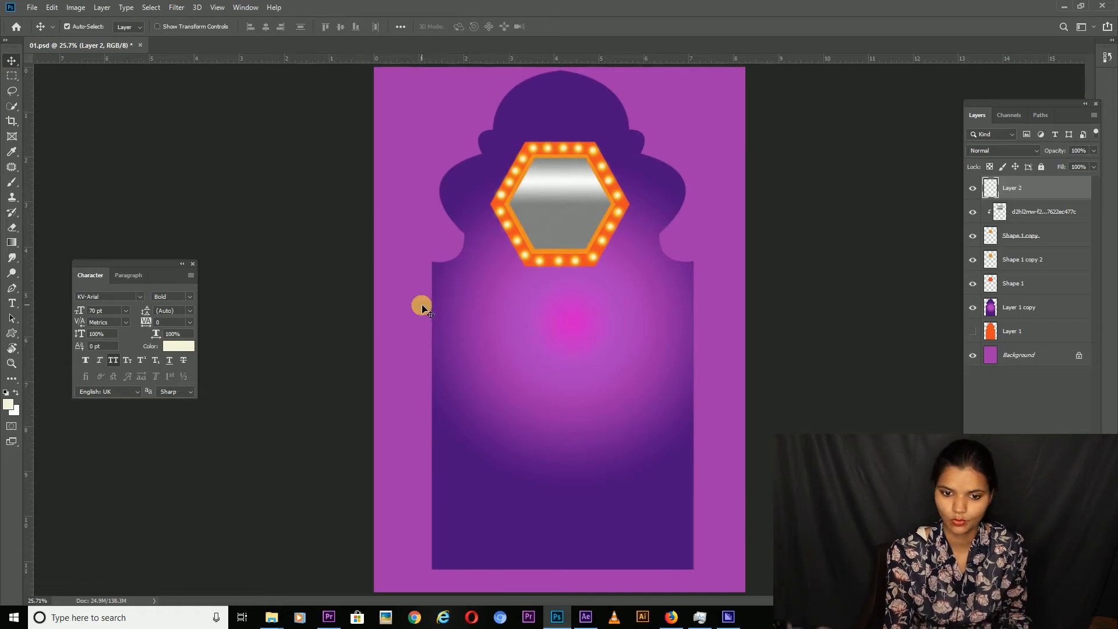
- Add the two-line text "MELA ~2019~" over the metallic hexagon in dark blue KV-Arial Bold at 36 pt
{"action": "key", "text": "t"}
{"action": "left_click", "coordinate": [553, 204]}
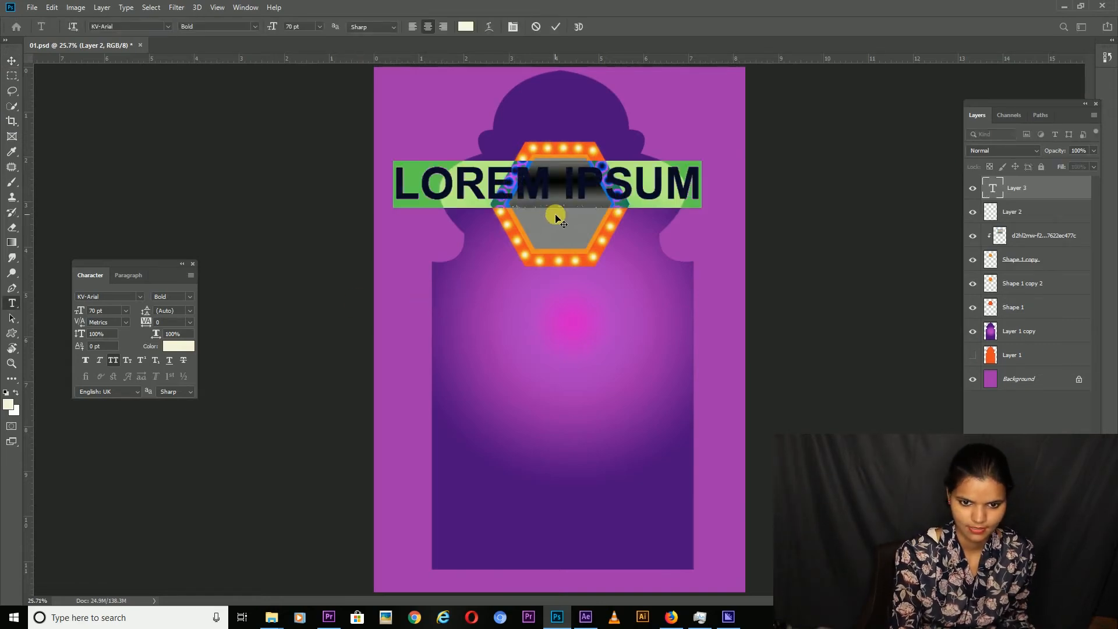
{"action": "type", "text": "MELA ~"}
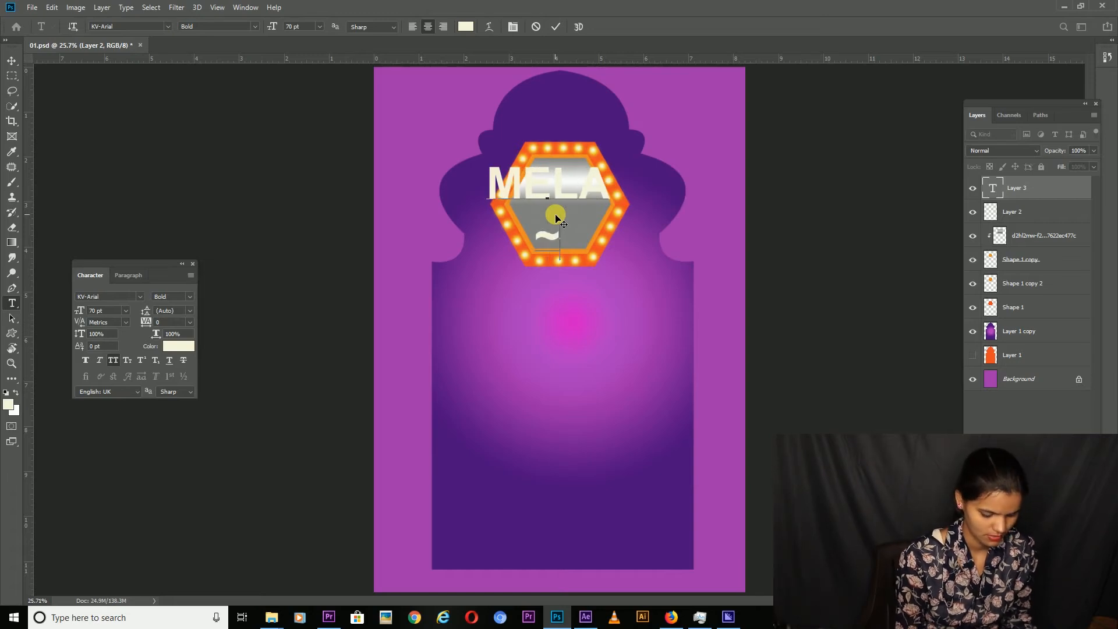
{"action": "type", "text": "2"}
{"action": "type", "text": "019~"}
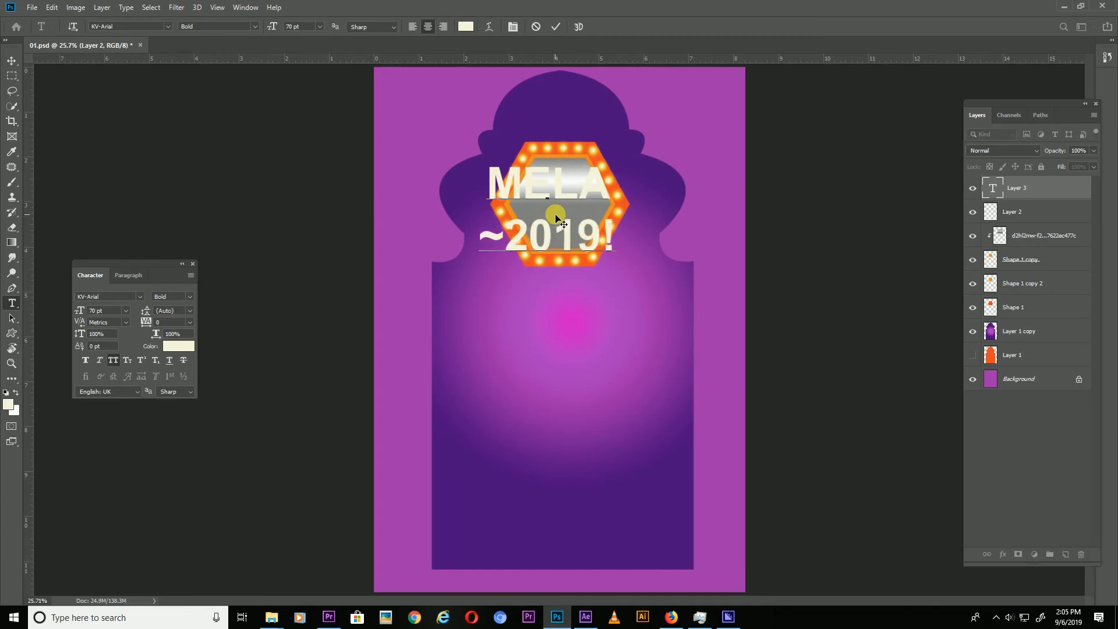
{"action": "left_click", "coordinate": [492, 26]}
{"action": "left_click", "coordinate": [338, 400]}
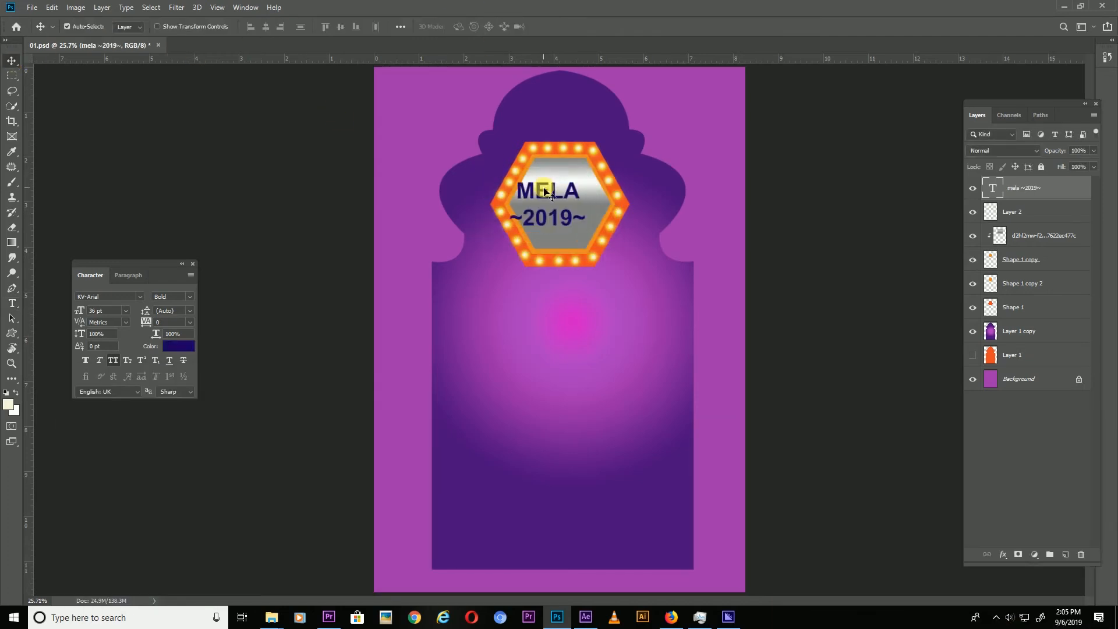
- Add a yellow Stroke layer effect to the MELA ~2019~ text
{"action": "double_click", "coordinate": [1061, 183]}
{"action": "left_click", "coordinate": [76, 351]}
{"action": "left_click", "coordinate": [187, 374]}
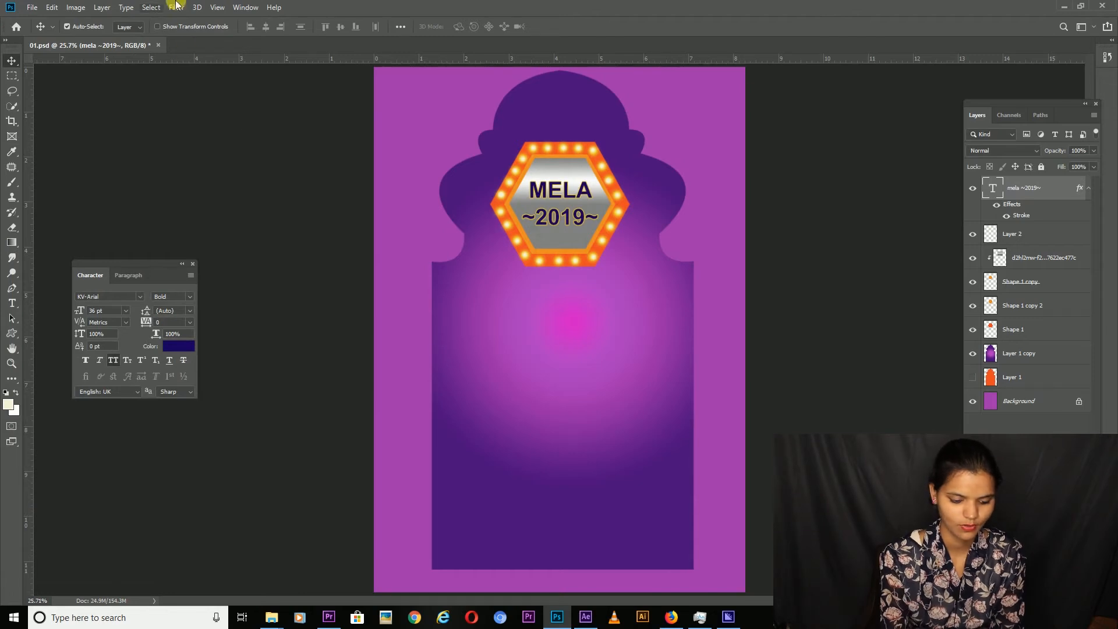
- Show the orange arch on Layer 1 and scale it to about 103% around its centre as a thin border
{"action": "left_click", "coordinate": [1046, 356]}
{"action": "left_click", "coordinate": [973, 378]}
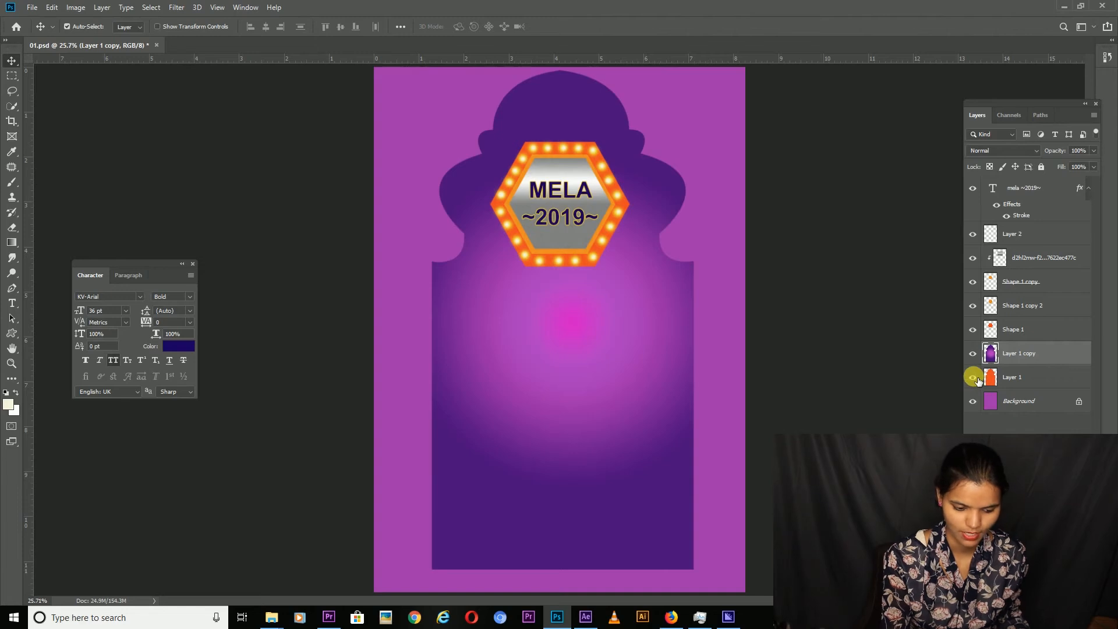
{"action": "left_click", "coordinate": [1022, 378]}
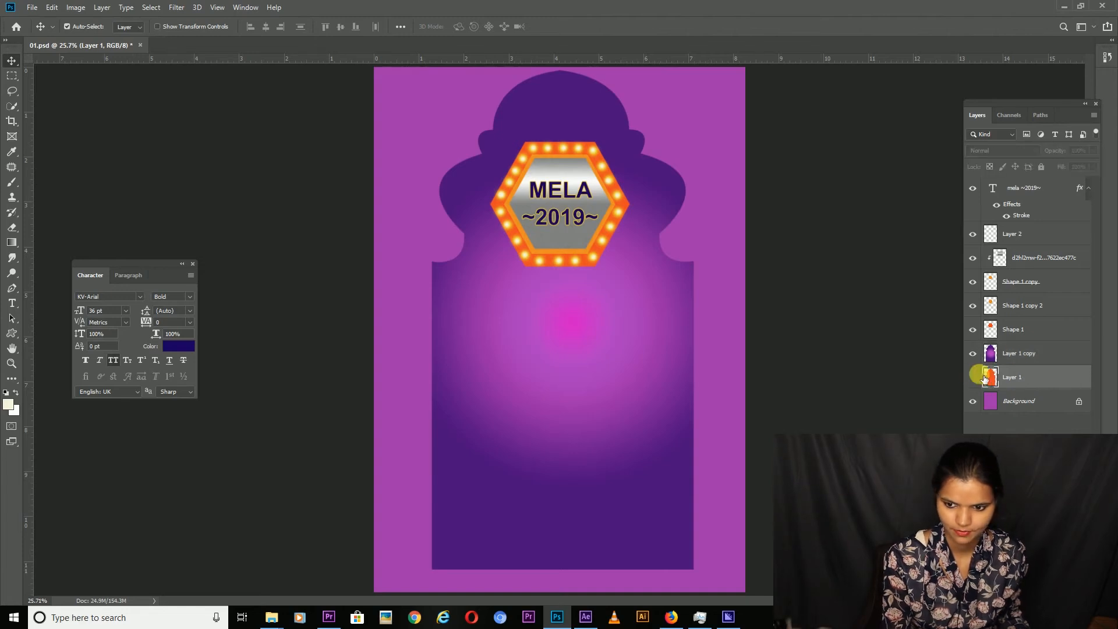
{"action": "key", "text": "ctrl+t"}
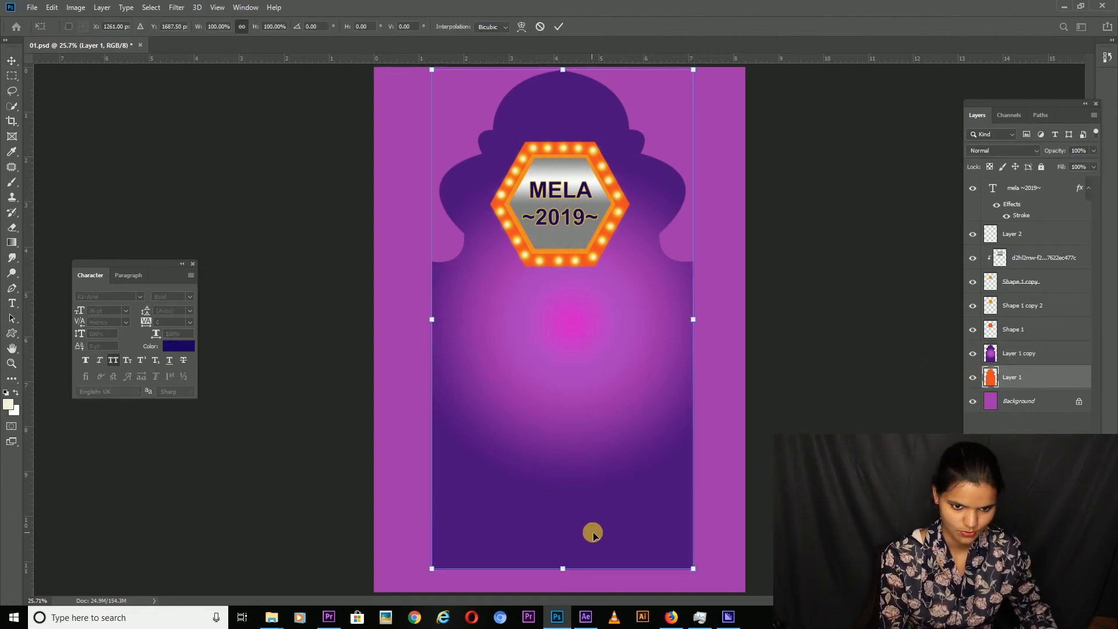
{"action": "left_click_drag", "start_coordinate": [695, 571], "coordinate": [704, 582]}
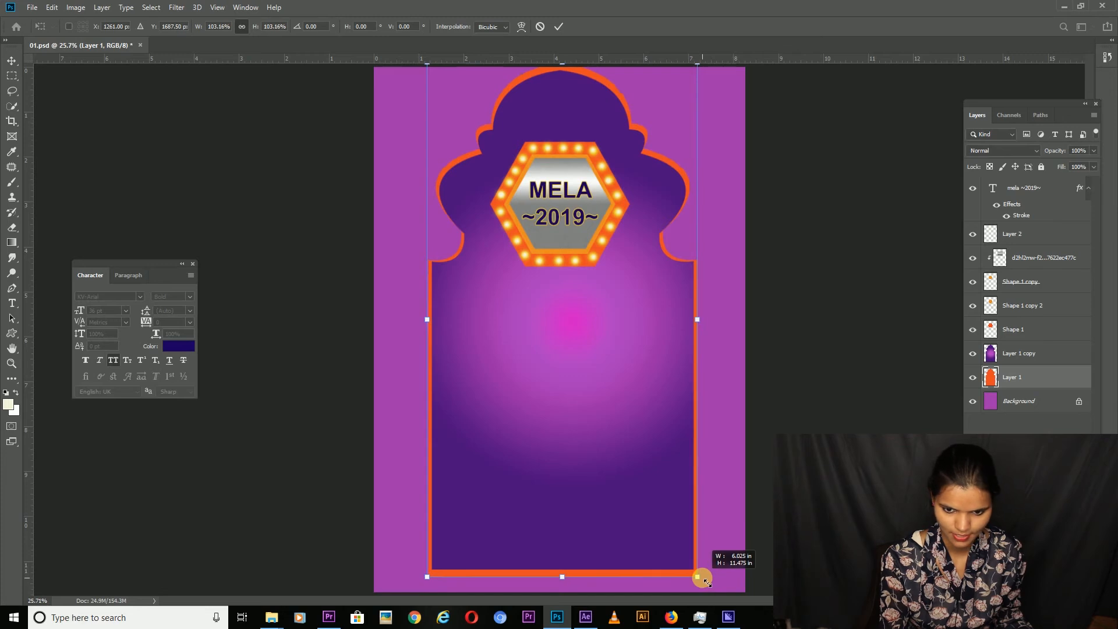
{"action": "left_click_drag", "start_coordinate": [704, 580], "coordinate": [703, 576]}
{"action": "key", "text": "Return"}
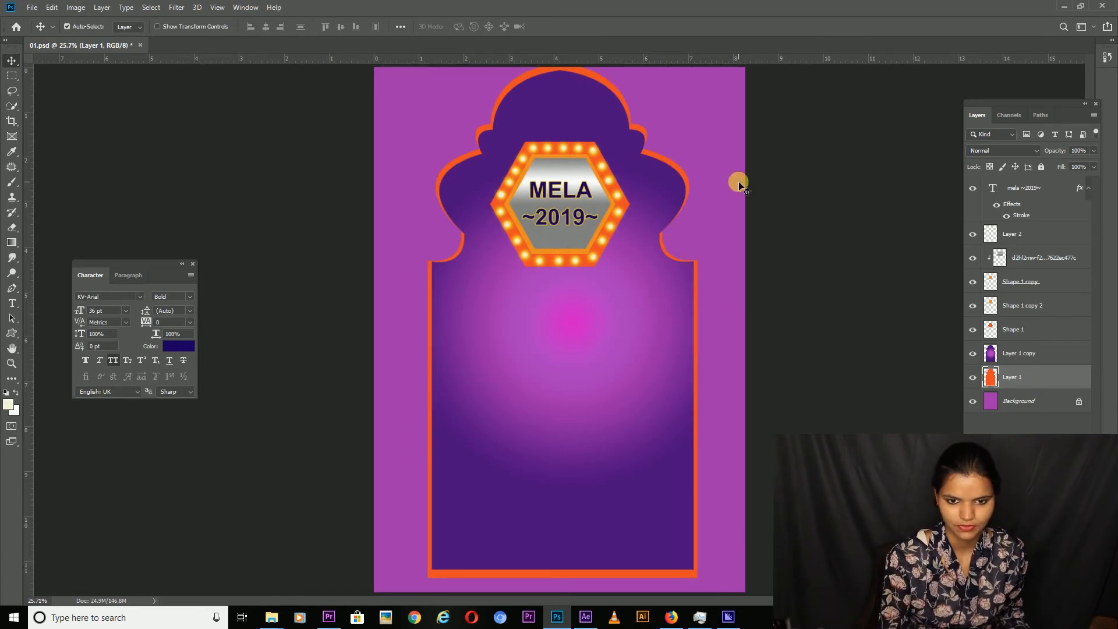
- Duplicate the orange arch and widen the original Layer 1 on both sides to about 117% width, keeping its height
{"action": "key", "text": "ctrl+j"}
{"action": "left_click", "coordinate": [1027, 402]}
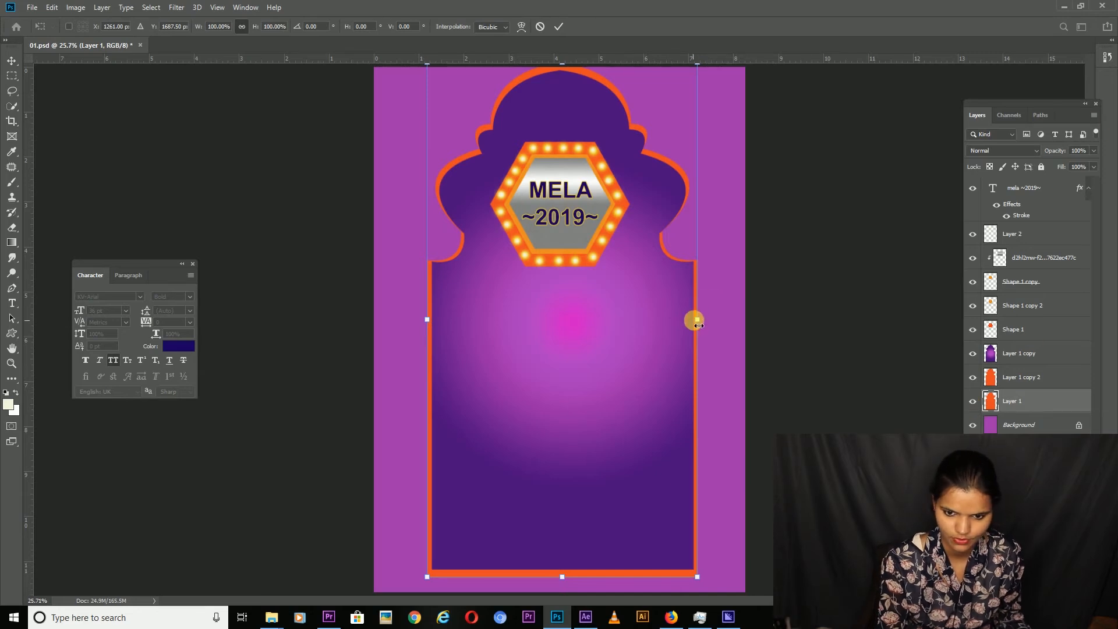
{"action": "left_click_drag", "start_coordinate": [699, 322], "coordinate": [722, 327]}
{"action": "key", "text": "ctrl+z"}
{"action": "left_click_drag", "start_coordinate": [427, 326], "coordinate": [409, 329]}
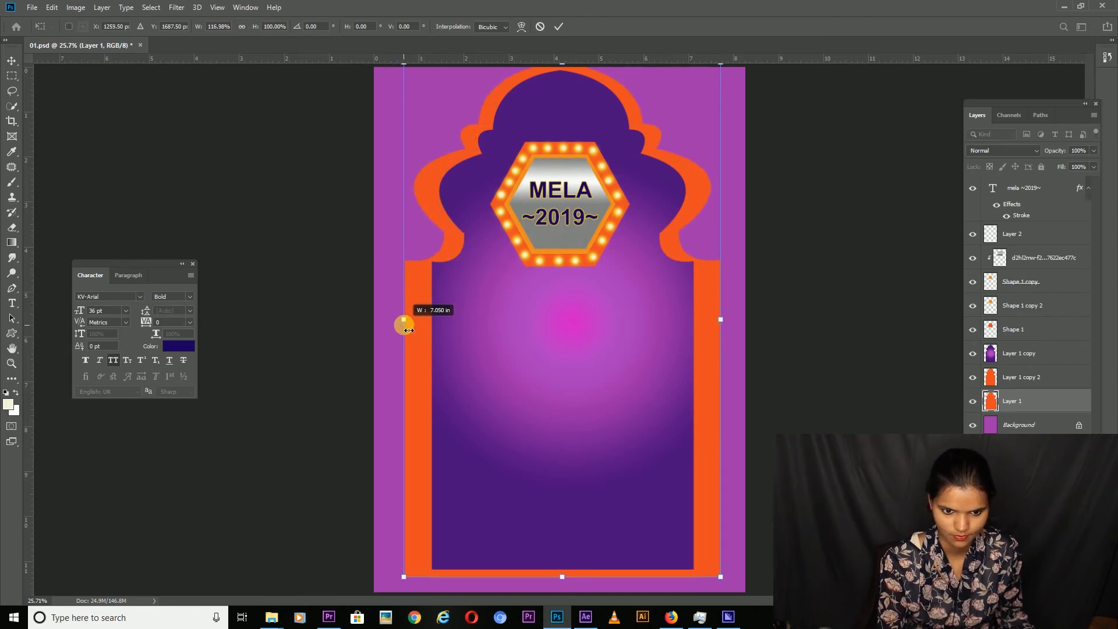
{"action": "left_click_drag", "start_coordinate": [408, 326], "coordinate": [408, 326]}
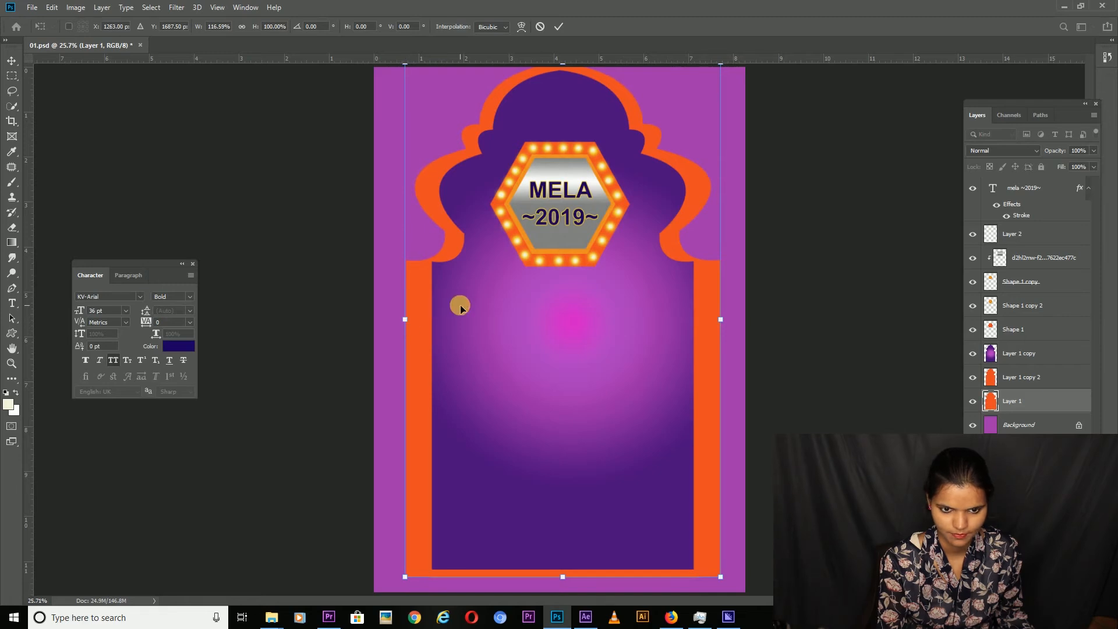
{"action": "key", "text": "Return"}
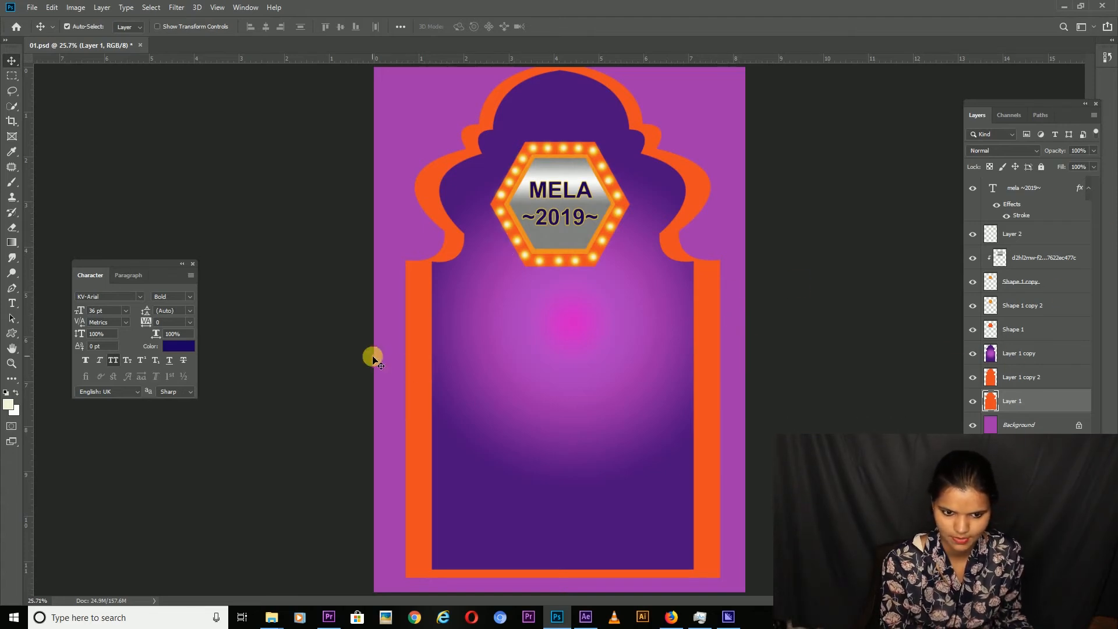
- Nudge all layers above the background slightly left to centre the arch on the page, and save the document
{"action": "left_click", "coordinate": [1031, 198], "text": "shift"}
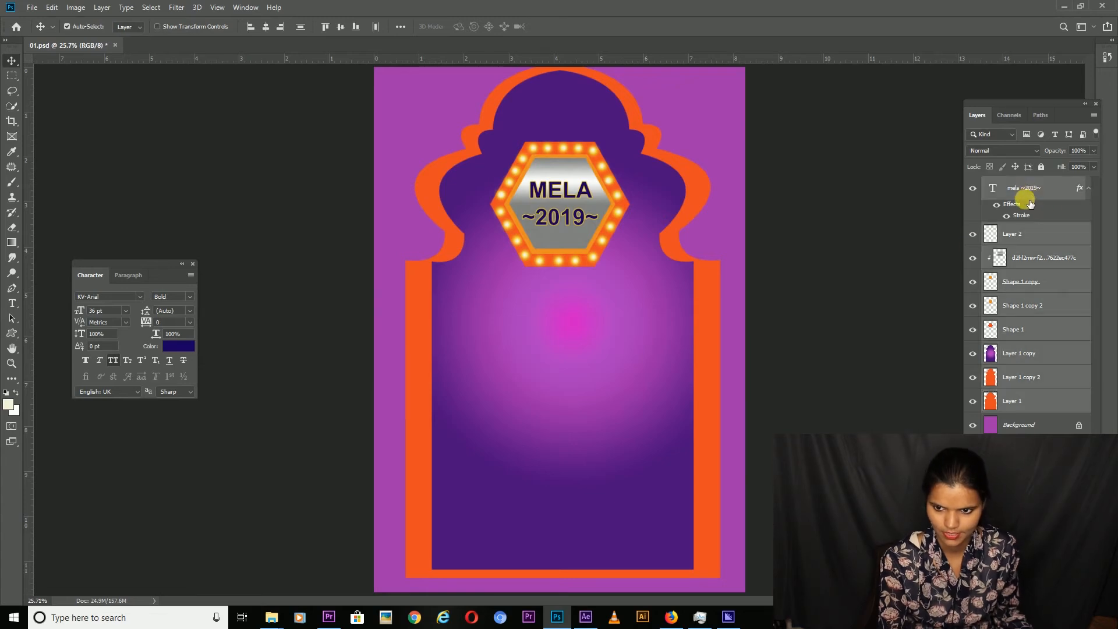
{"action": "key", "text": "Left"}
{"action": "key", "text": "Left"}
{"action": "key", "text": "Left"}
{"action": "key", "text": "Left"}
{"action": "key", "text": "Left"}
{"action": "key", "text": "Left"}
{"action": "key", "text": "Left"}
{"action": "key", "text": "Left"}
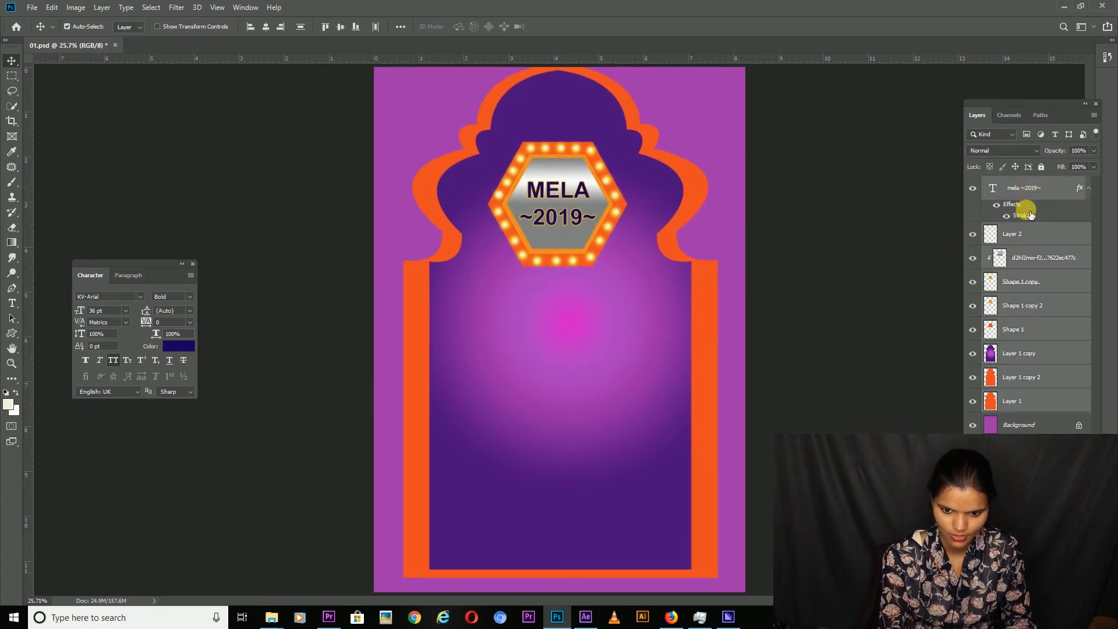
{"action": "key", "text": "Left"}
{"action": "key", "text": "Left"}
{"action": "key", "text": "Left"}
{"action": "key", "text": "Left"}
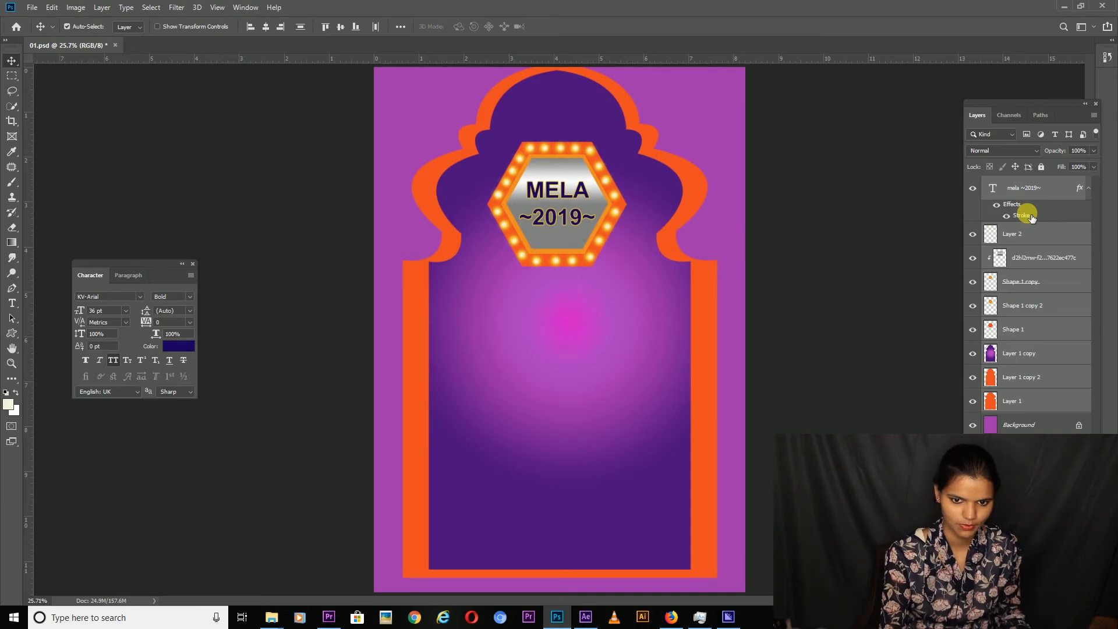
{"action": "key", "text": "ctrl+semicolon"}
{"action": "key", "text": "ctrl+s"}
{"action": "key", "text": "ctrl+semicolon"}
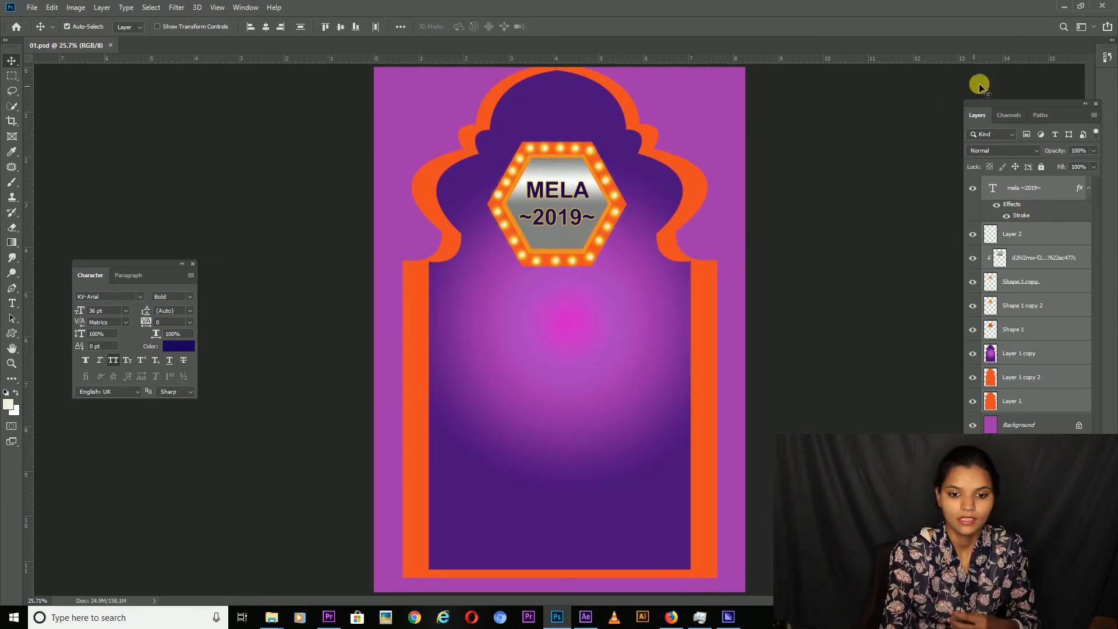
- Load the wide orange arch on Layer 1 as a selection and fill it with a downward magenta-to-dark-purple linear gradient
{"action": "right_click", "coordinate": [411, 305]}
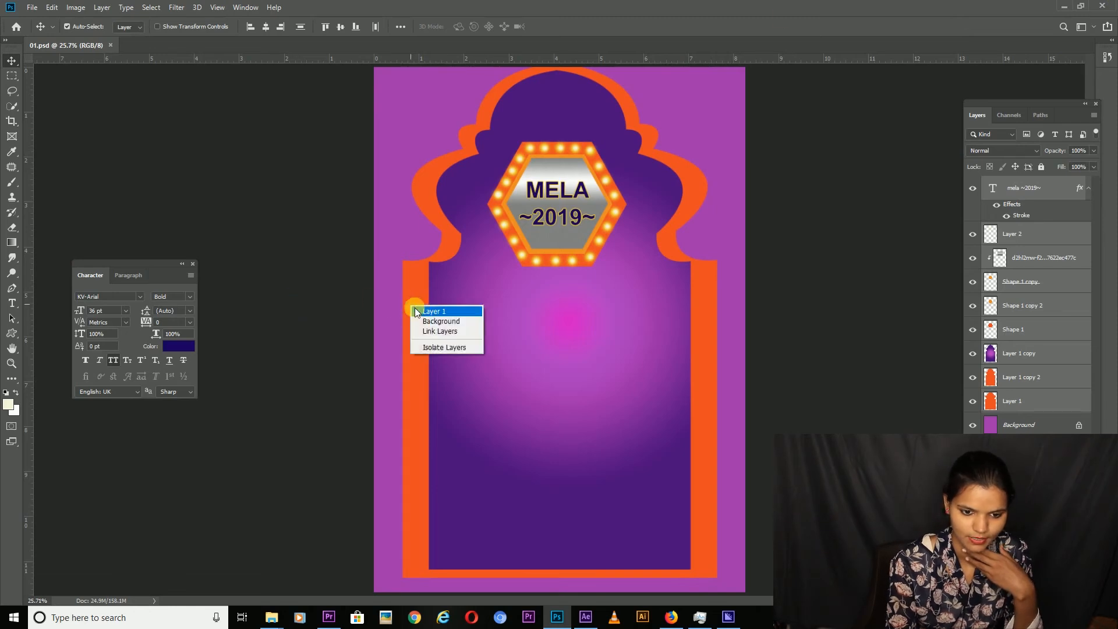
{"action": "left_click", "coordinate": [434, 311]}
{"action": "left_click", "coordinate": [978, 404]}
{"action": "left_click", "coordinate": [975, 402]}
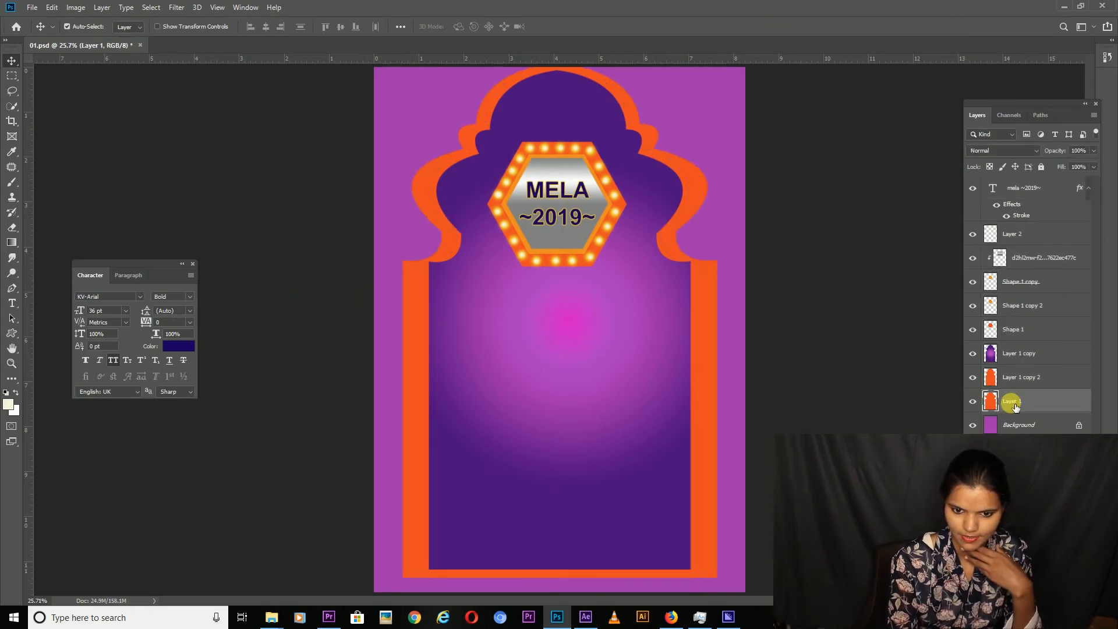
{"action": "left_click", "coordinate": [998, 408], "text": "ctrl"}
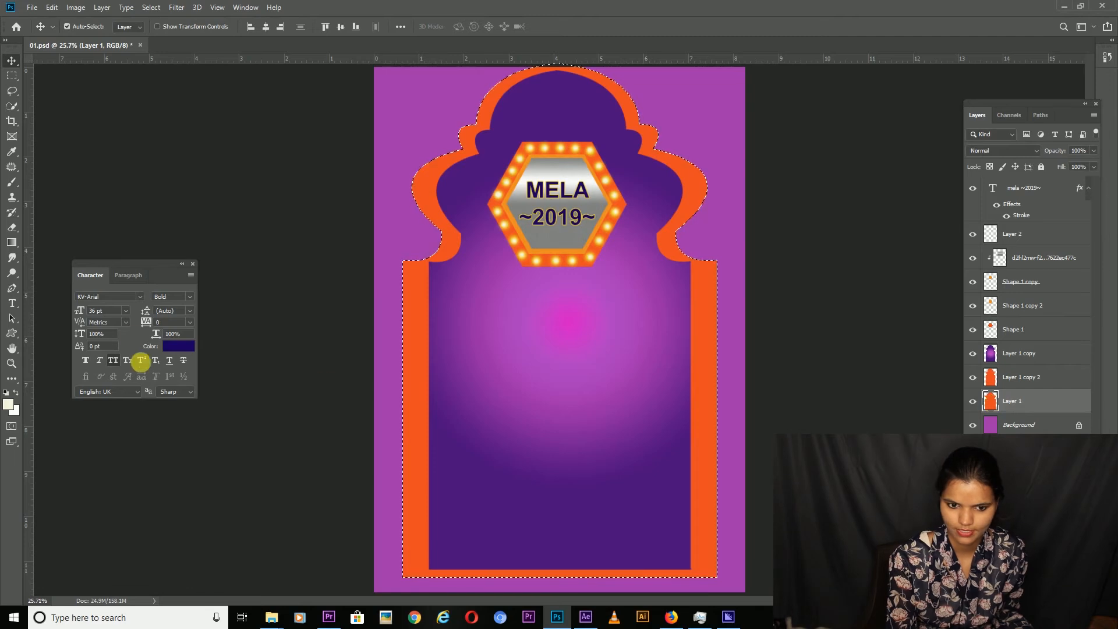
{"action": "left_click", "coordinate": [12, 242]}
{"action": "left_click", "coordinate": [132, 27]}
{"action": "left_click_drag", "start_coordinate": [517, 111], "coordinate": [521, 454]}
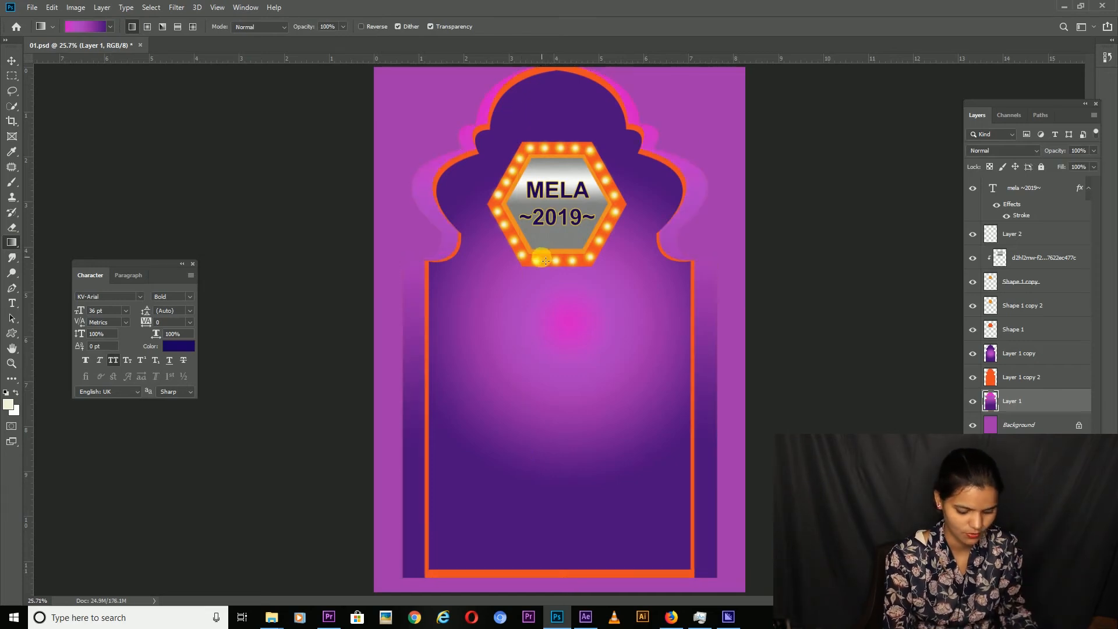
{"action": "key", "text": "v"}
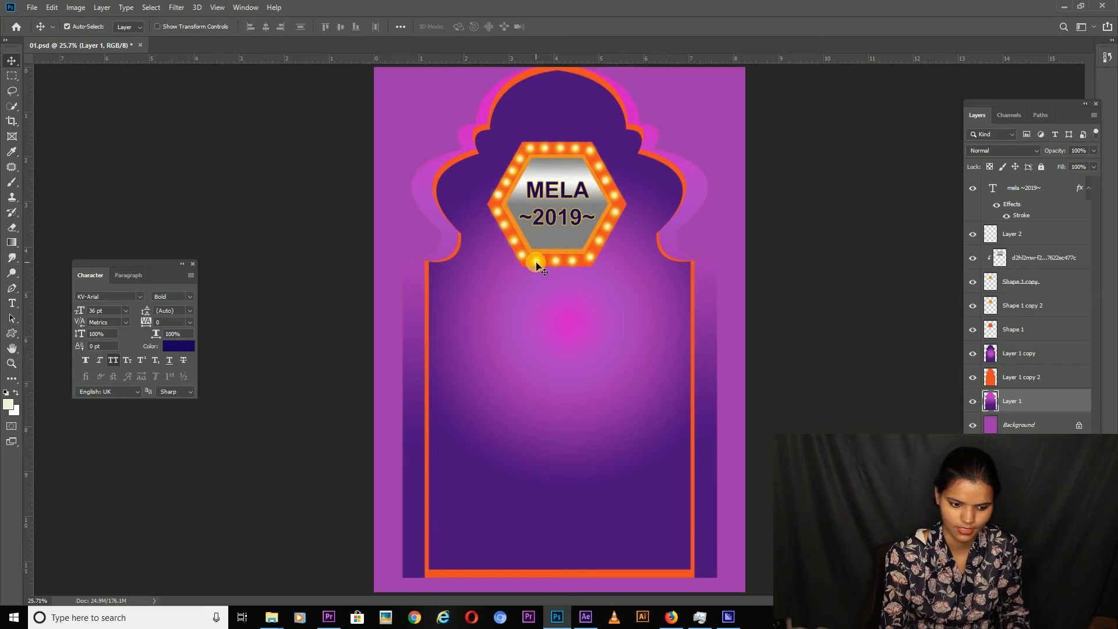
- Give Layer 1 a 4 px yellow outside Stroke, an Inner Glow and an Outer Glow with a size of about 32 px
{"action": "left_click", "coordinate": [1040, 410]}
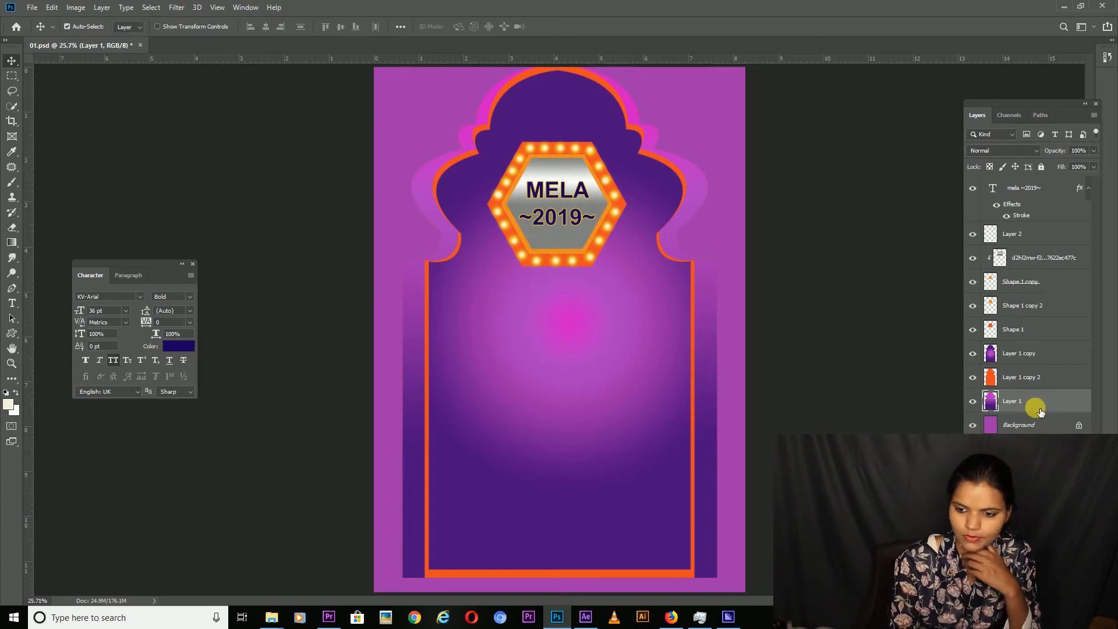
{"action": "double_click", "coordinate": [1039, 410]}
{"action": "left_click", "coordinate": [32, 351]}
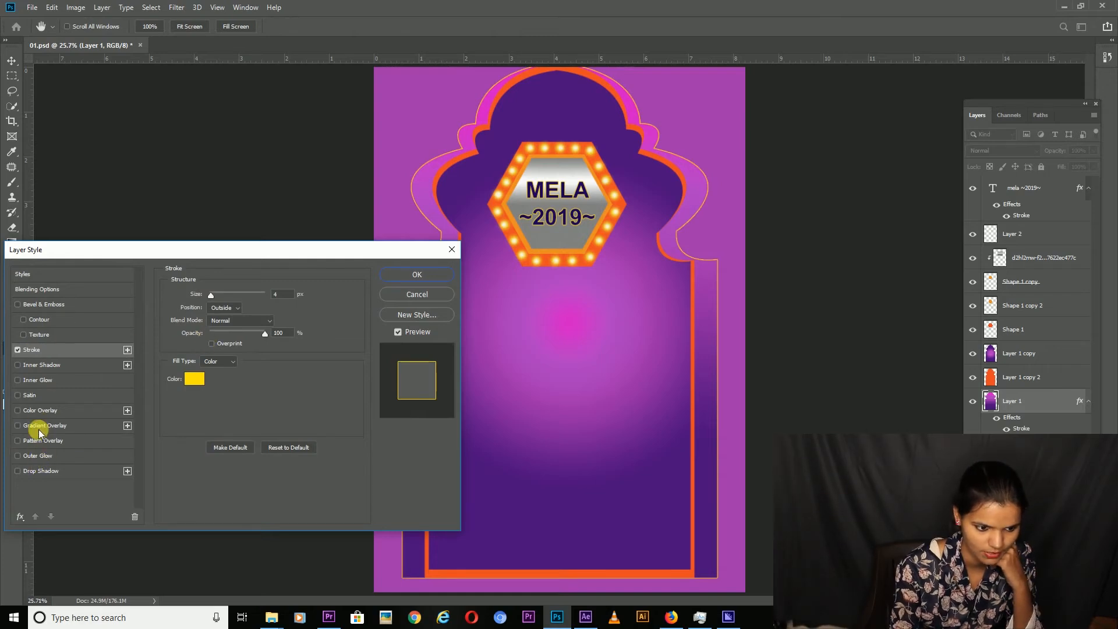
{"action": "left_click", "coordinate": [34, 383]}
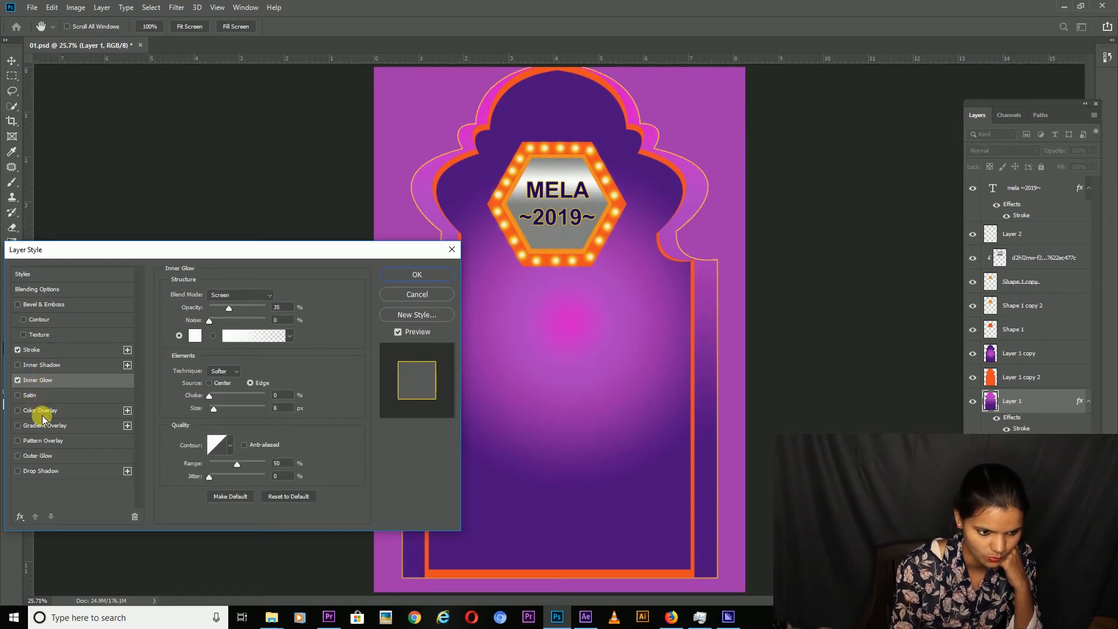
{"action": "left_click", "coordinate": [38, 457]}
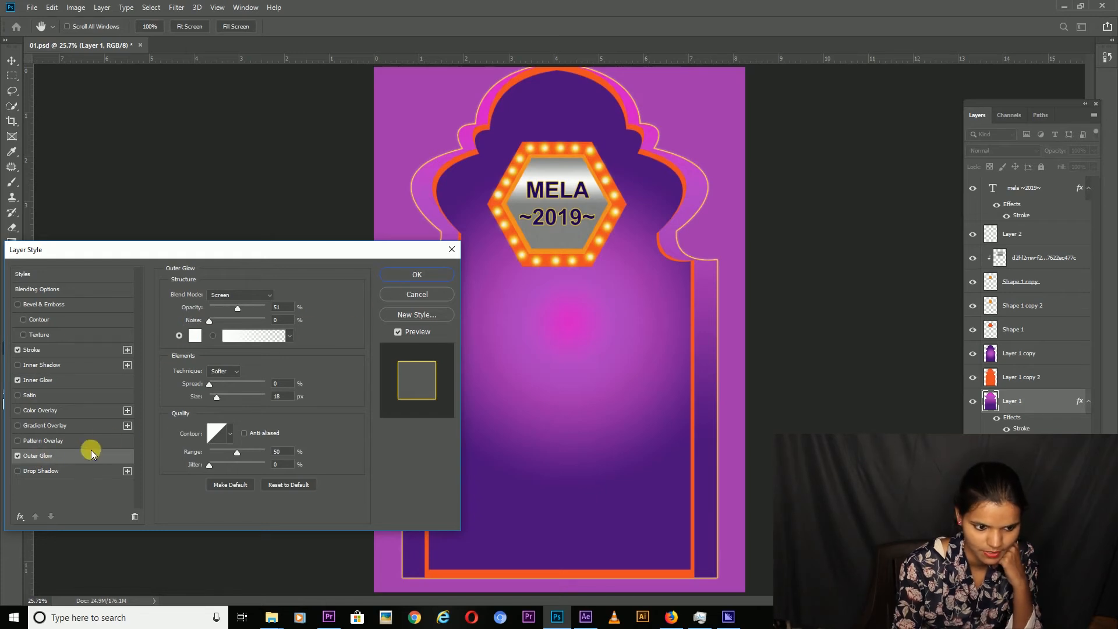
{"action": "left_click_drag", "start_coordinate": [213, 396], "coordinate": [221, 397]}
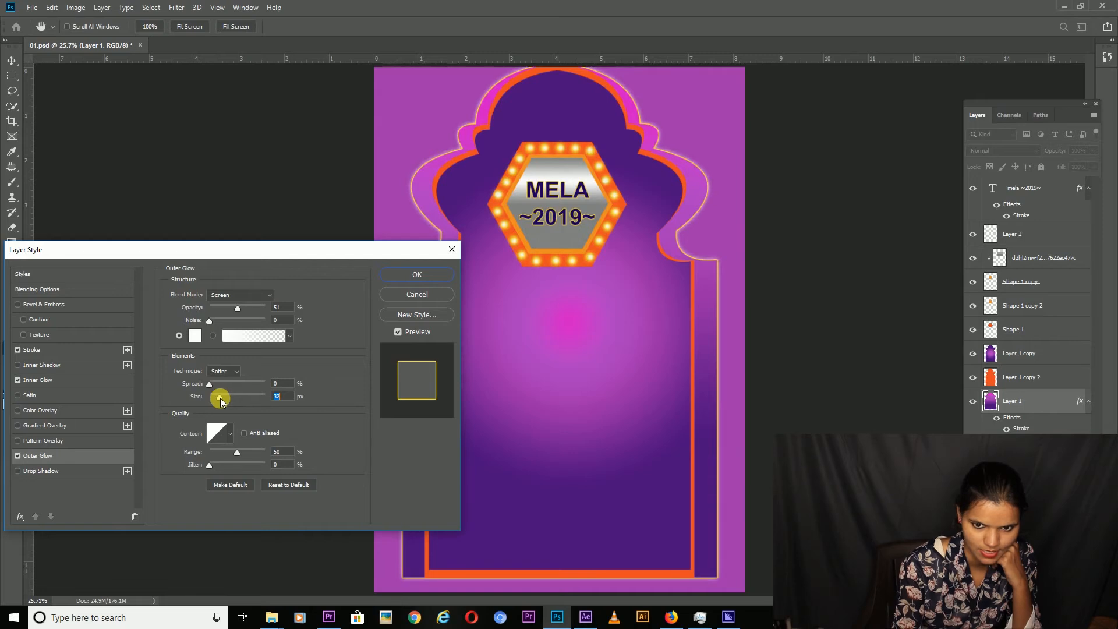
{"action": "left_click", "coordinate": [417, 276]}
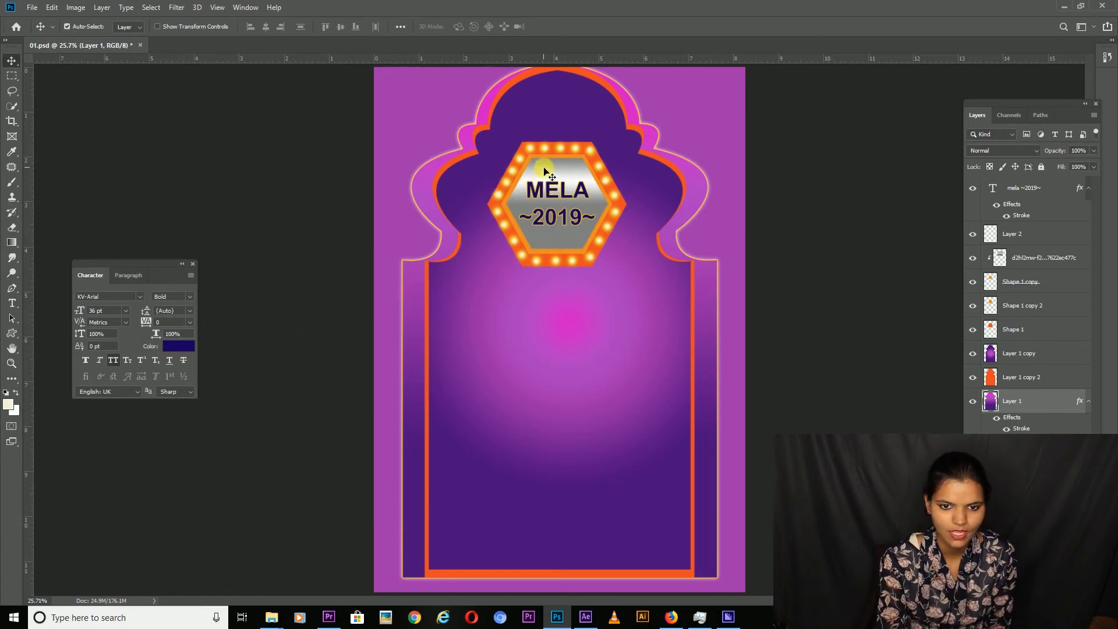
- Draw a rounded rectangle about 2173 x 195 px with 75 px corners across the flyer's upper part, above the title text layer, and fill it with pink
{"action": "left_click", "coordinate": [1051, 194]}
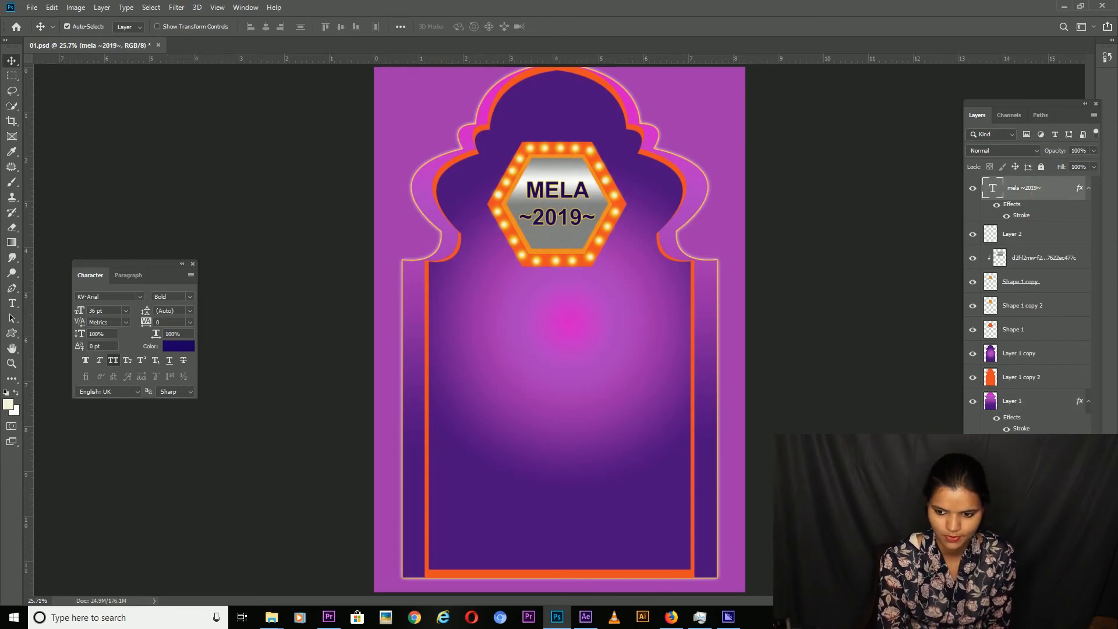
{"action": "key", "text": "ctrl+shift+alt+n"}
{"action": "left_click", "coordinate": [12, 331]}
{"action": "left_click", "coordinate": [60, 345]}
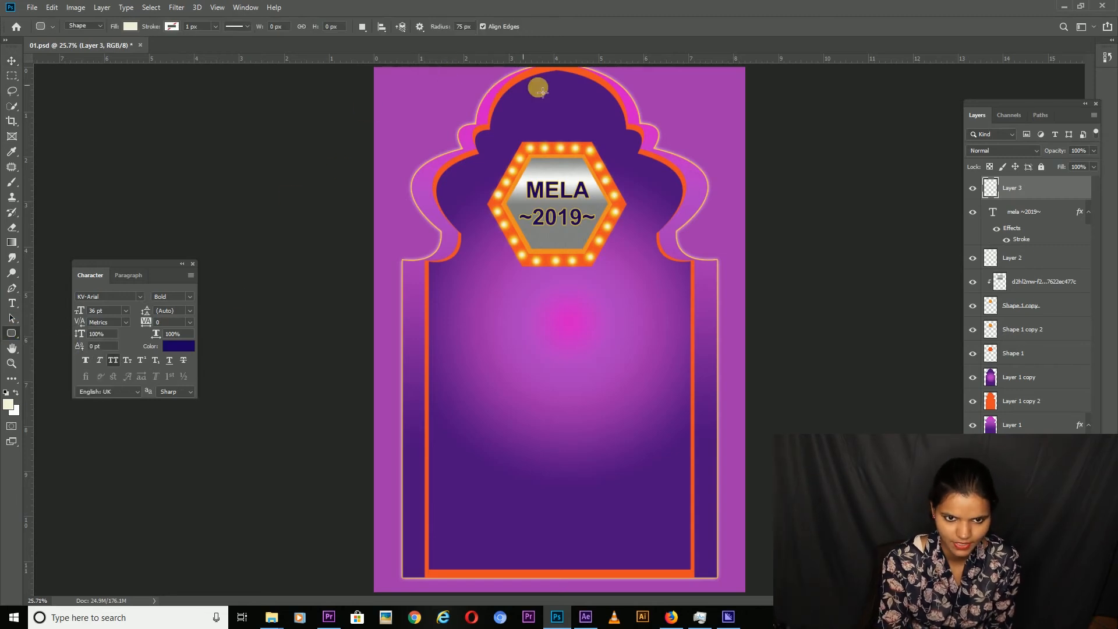
{"action": "left_click_drag", "start_coordinate": [406, 89], "coordinate": [732, 119]}
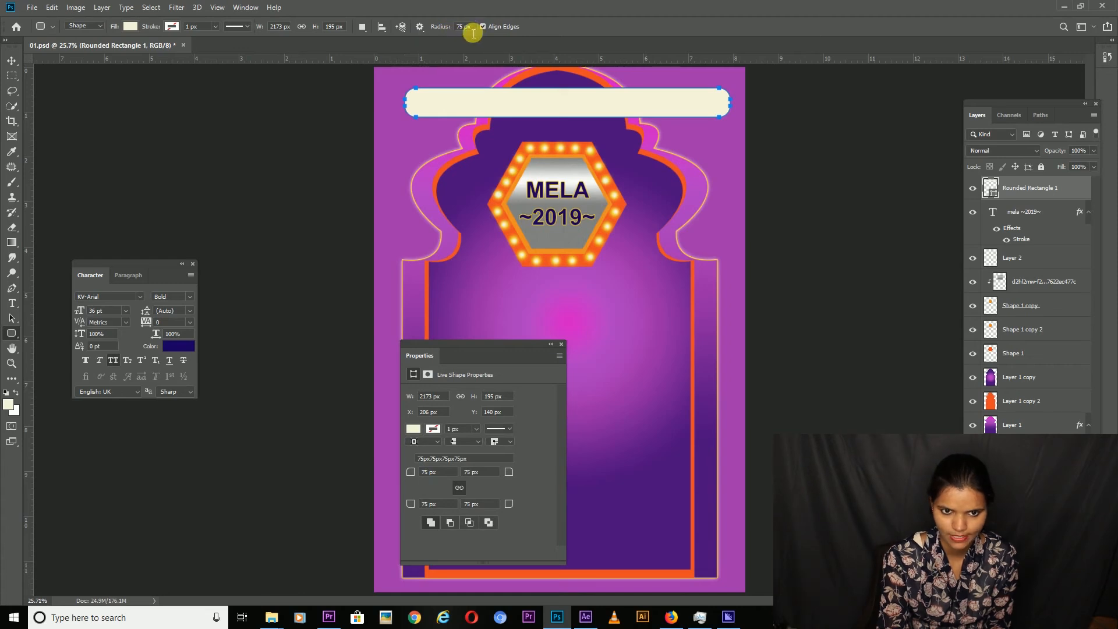
{"action": "left_click", "coordinate": [132, 26]}
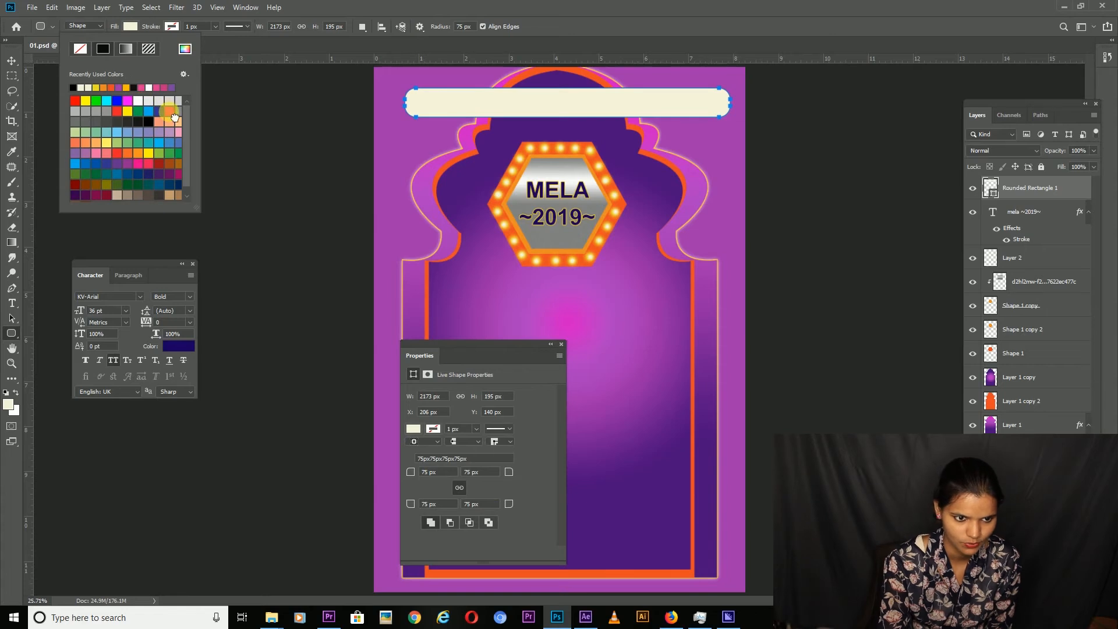
{"action": "left_click", "coordinate": [169, 111]}
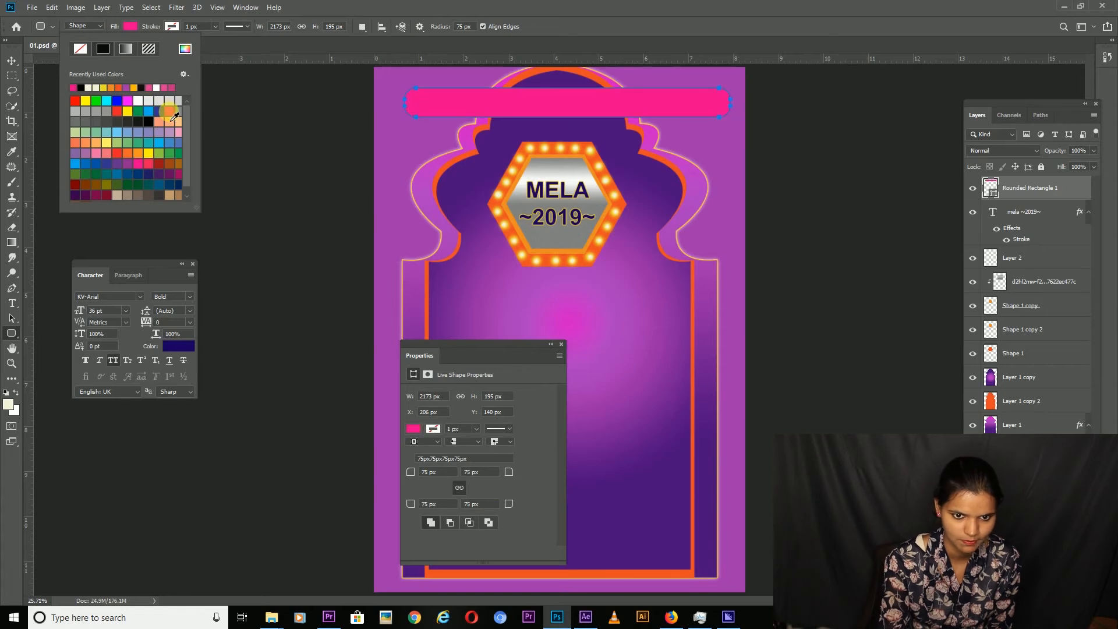
- Show the guides and centre the pink banner horizontally on the page at about X 155 px, Y 116 px
{"action": "left_click", "coordinate": [11, 61]}
{"action": "right_click", "coordinate": [546, 113]}
{"action": "left_click", "coordinate": [561, 118]}
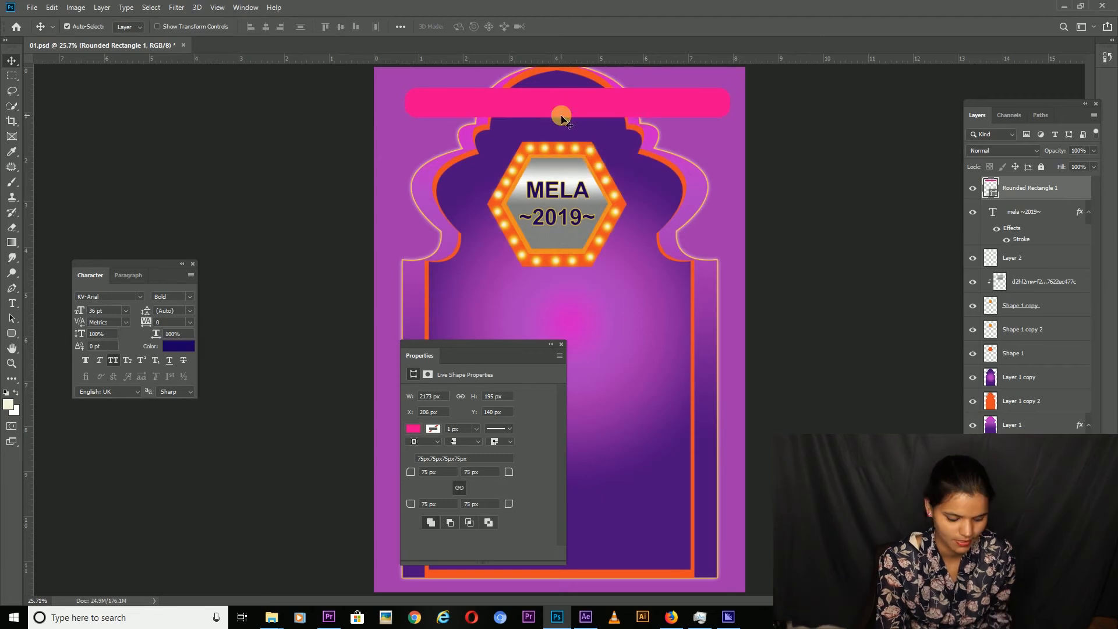
{"action": "key", "text": "ctrl+semicolon"}
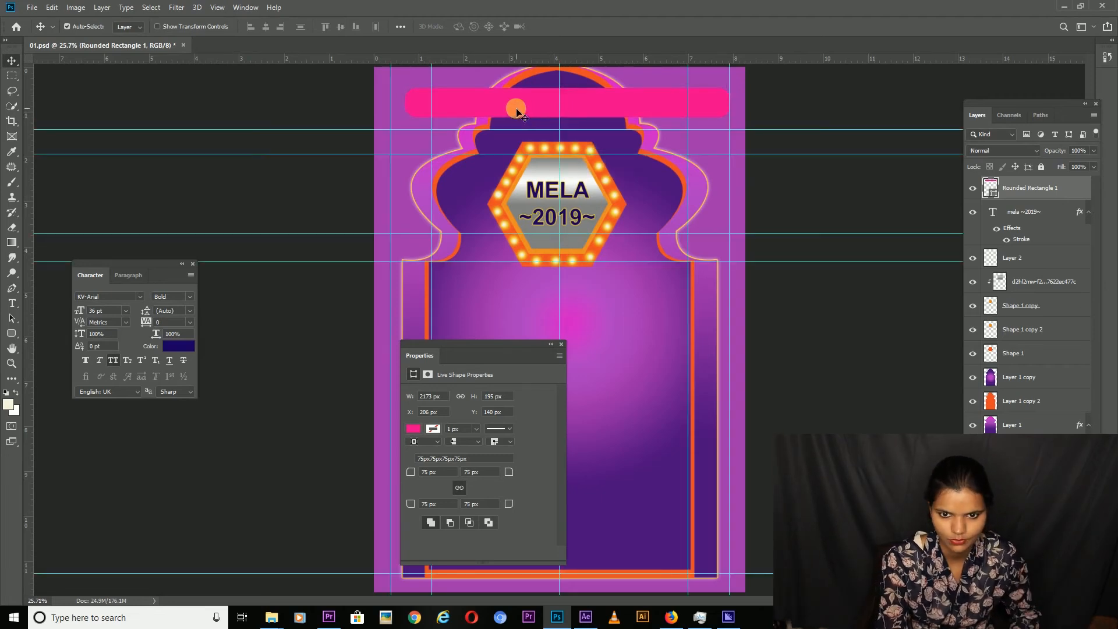
{"action": "left_click_drag", "start_coordinate": [510, 109], "coordinate": [504, 109]}
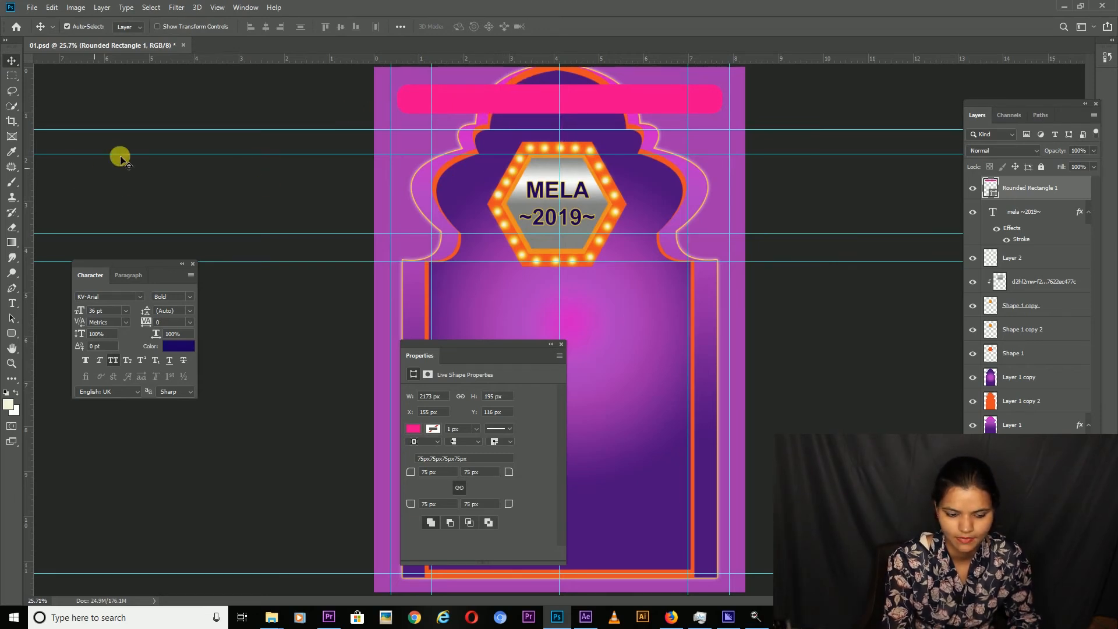
- Give the pink banner a 4 px outside Stroke in pale yellow #fbf19e
{"action": "double_click", "coordinate": [1076, 195]}
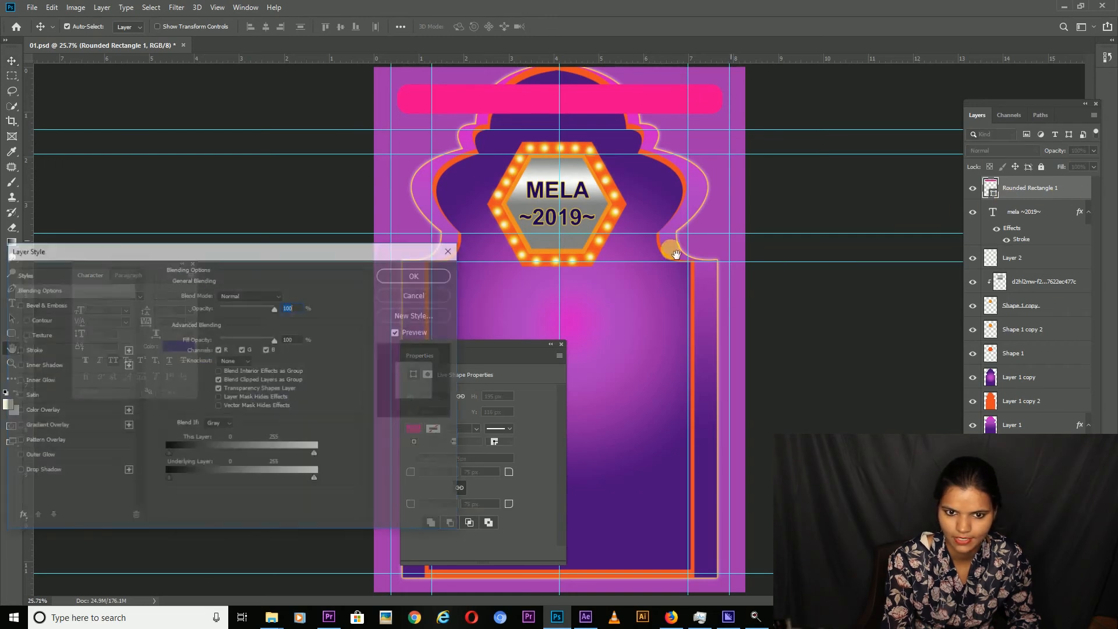
{"action": "left_click", "coordinate": [18, 350]}
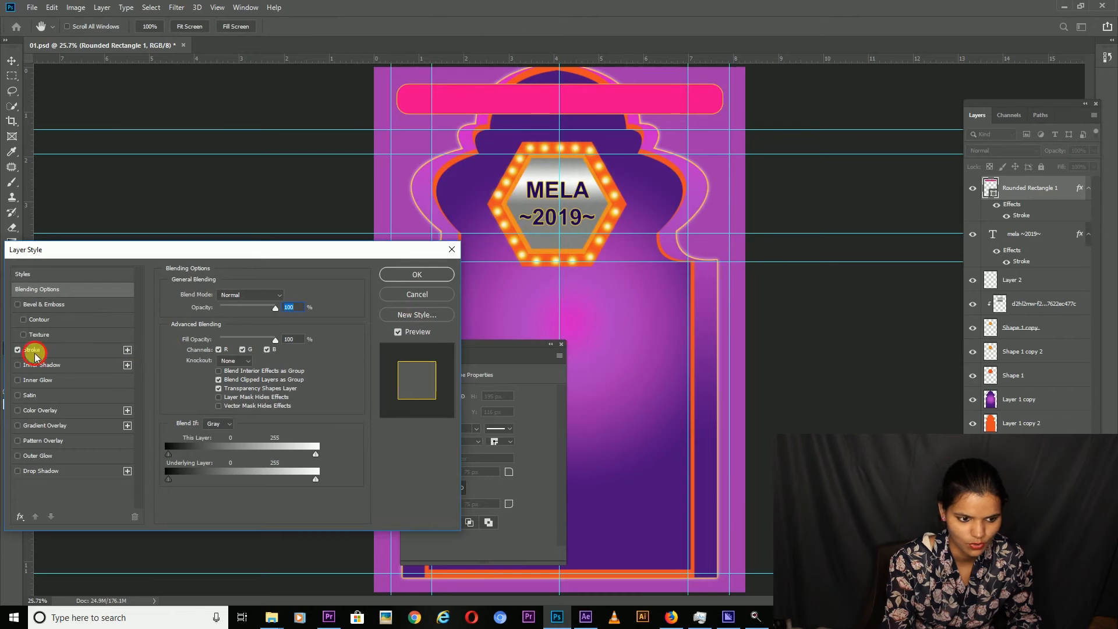
{"action": "left_click", "coordinate": [32, 350]}
{"action": "left_click", "coordinate": [195, 378]}
{"action": "left_click", "coordinate": [130, 408]}
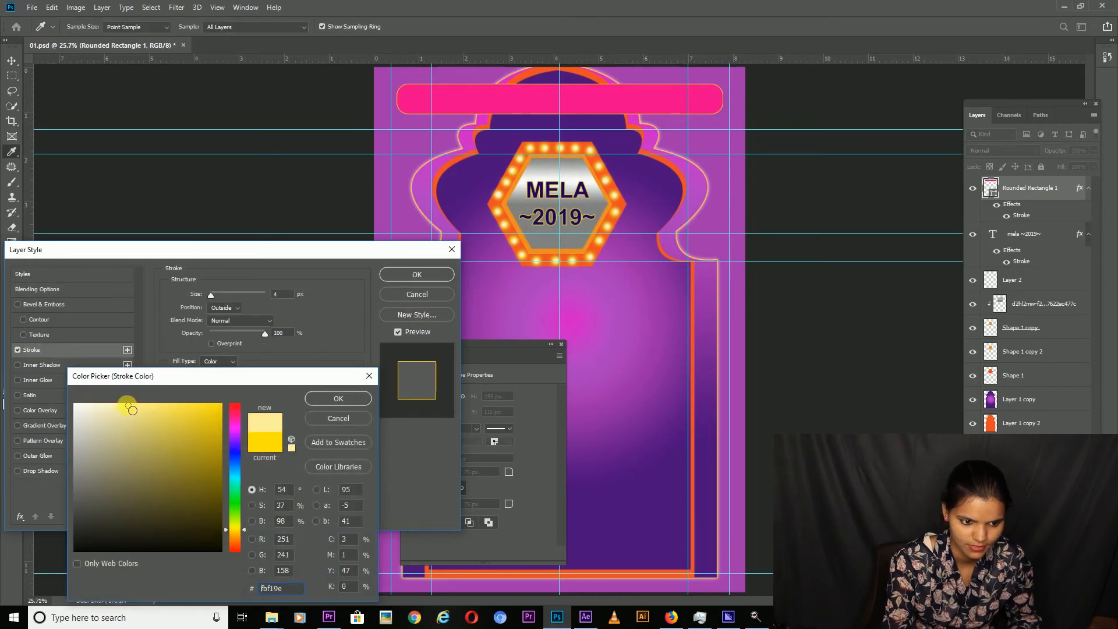
{"action": "left_click", "coordinate": [324, 398]}
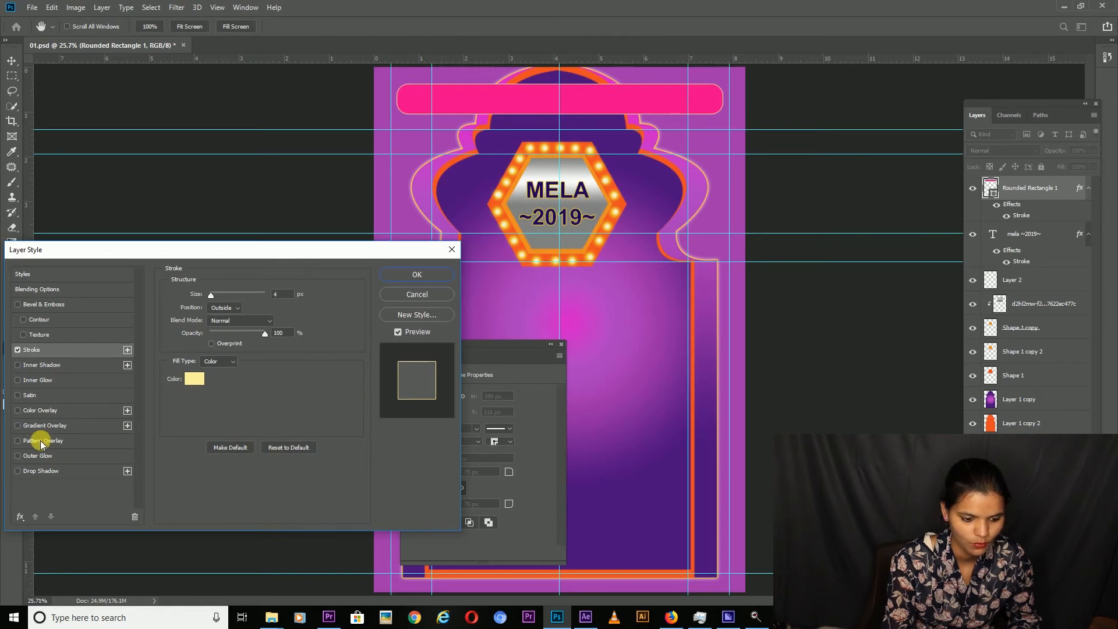
- Add an Inner Glow of 8 px and an Outer Glow of 32 px to the pink banner and put away the shape properties
{"action": "left_click", "coordinate": [36, 382]}
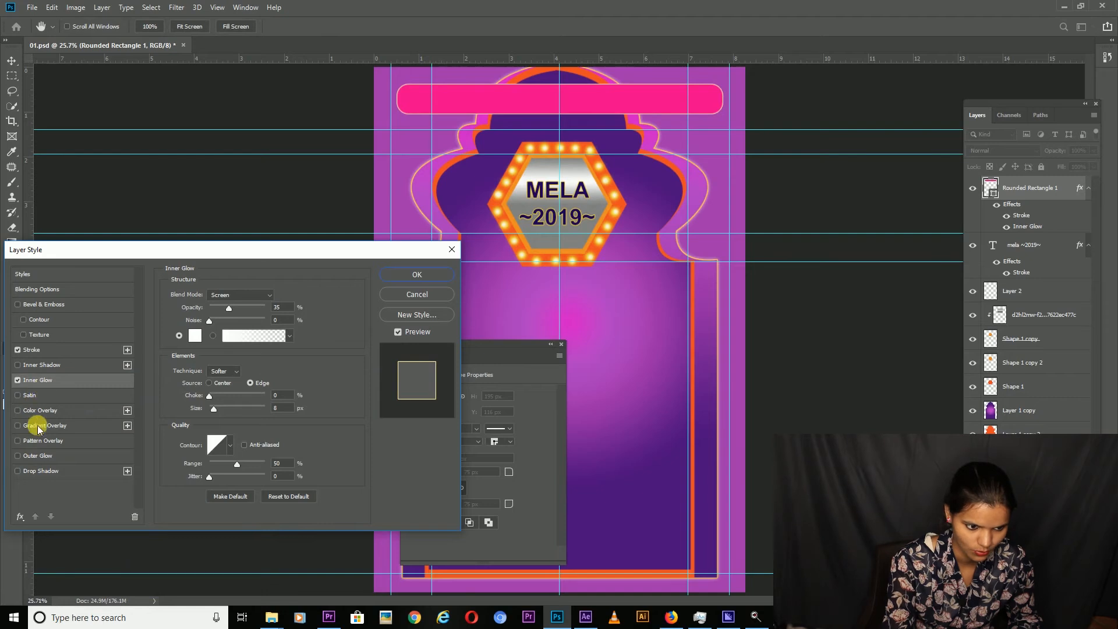
{"action": "left_click", "coordinate": [32, 464]}
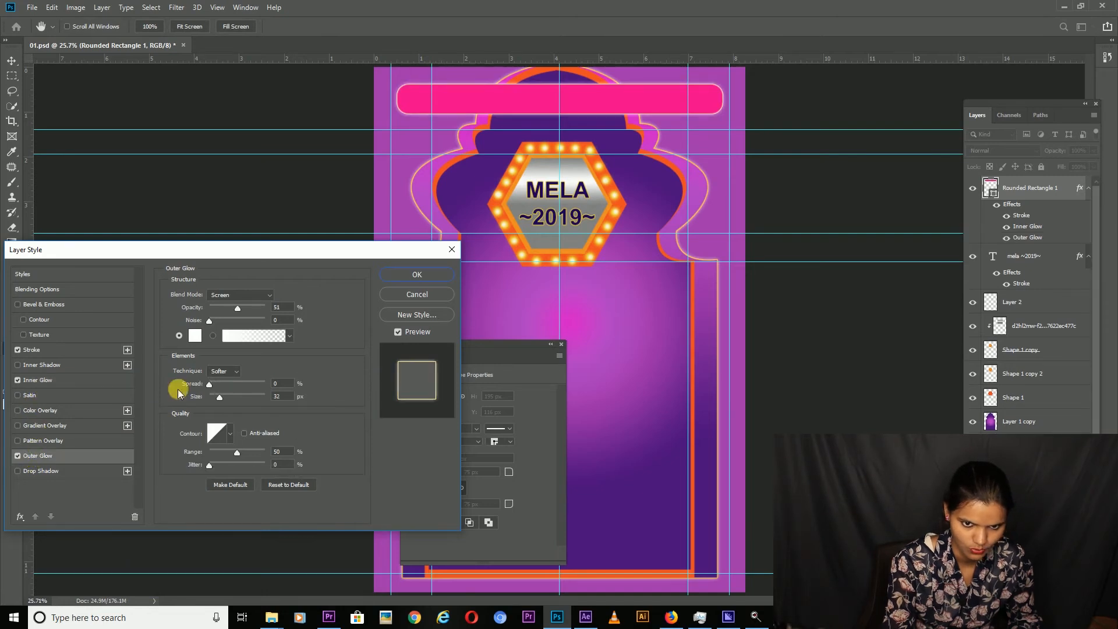
{"action": "left_click", "coordinate": [414, 275]}
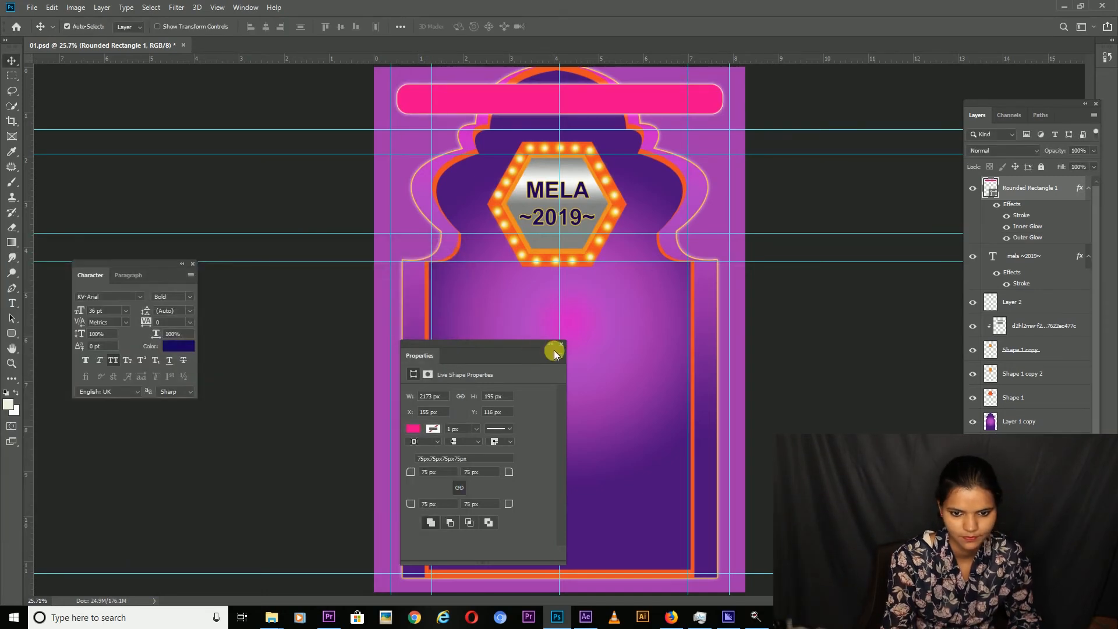
{"action": "left_click", "coordinate": [562, 347]}
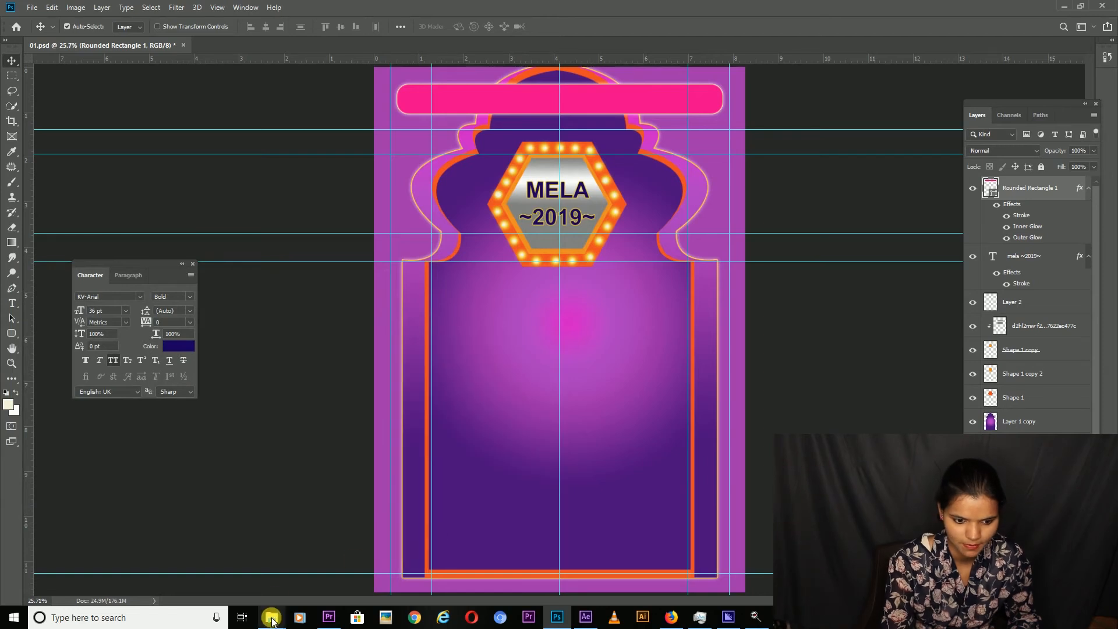
- Open the Word document "USE this file Mela 2019" from the Mela Flyer folder
{"action": "mouse_move", "coordinate": [271, 616]}
{"action": "left_click", "coordinate": [387, 555]}
{"action": "left_click", "coordinate": [537, 77]}
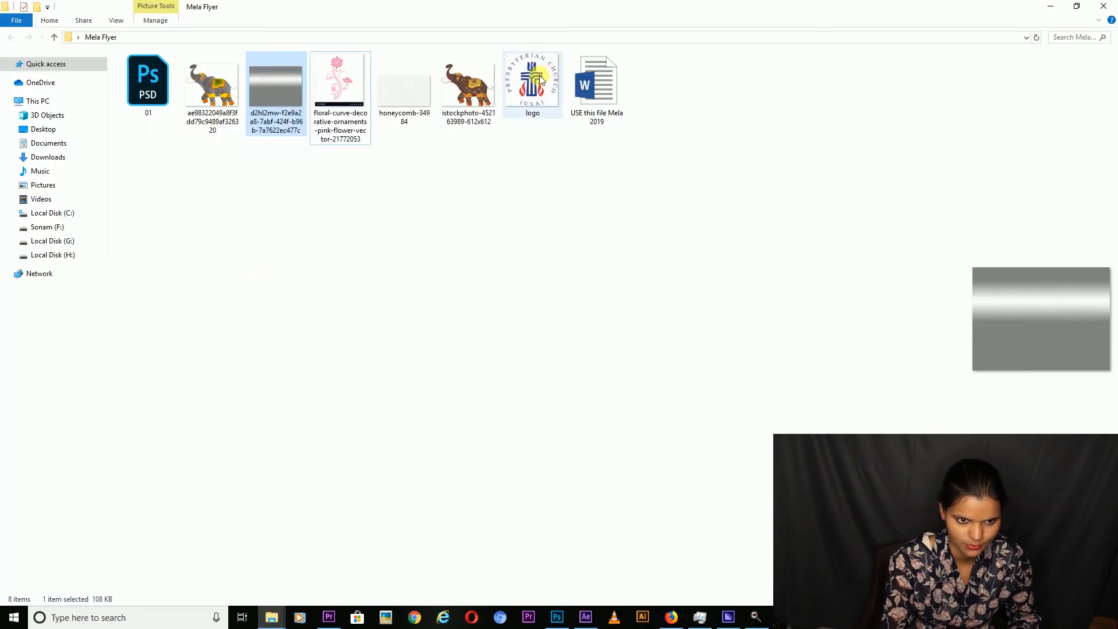
{"action": "double_click", "coordinate": [594, 81]}
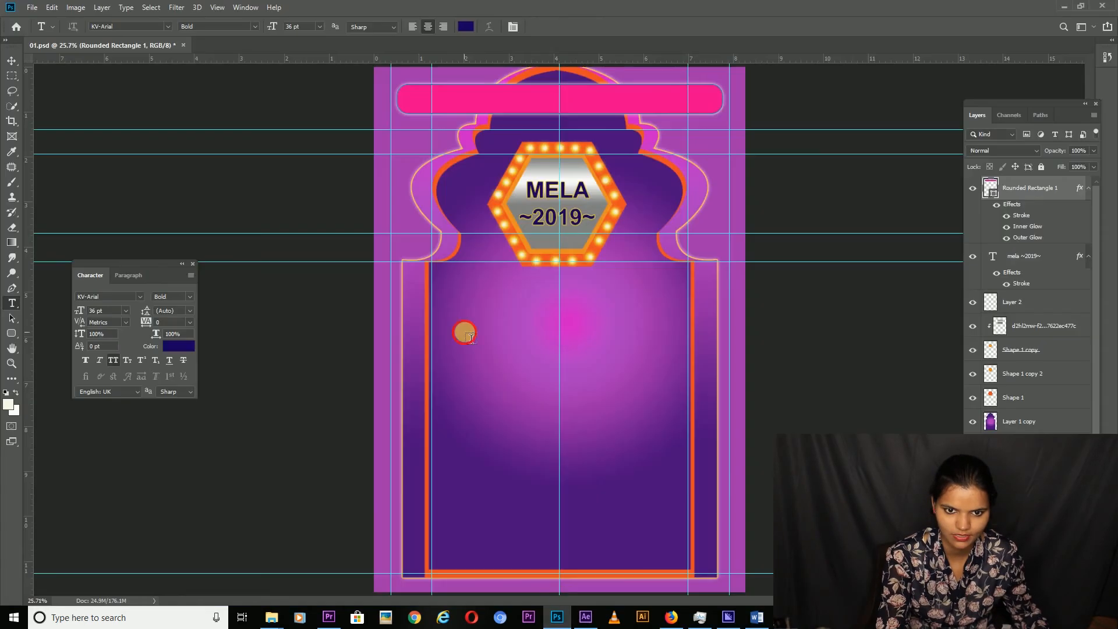
- Add the text "First Presbyterian Church Garland South Asian Fellowship" without all caps and bring it onto the pink banner
{"action": "left_click", "coordinate": [113, 360]}
{"action": "left_click", "coordinate": [11, 61]}
{"action": "key", "text": "t"}
{"action": "left_click_drag", "start_coordinate": [468, 332], "coordinate": [527, 469]}
{"action": "left_click", "coordinate": [522, 102]}
- Recolour the two-line church heading yellow and centre it within the pink banner
{"action": "key", "text": "ctrl+a"}
{"action": "left_click", "coordinate": [179, 346]}
{"action": "left_click", "coordinate": [174, 403]}
{"action": "left_click", "coordinate": [338, 399]}
{"action": "left_click", "coordinate": [11, 61]}
{"action": "key", "text": "ctrl+plus"}
{"action": "key", "text": "ctrl+plus"}
{"action": "right_click", "coordinate": [591, 226]}
{"action": "left_click", "coordinate": [599, 232]}
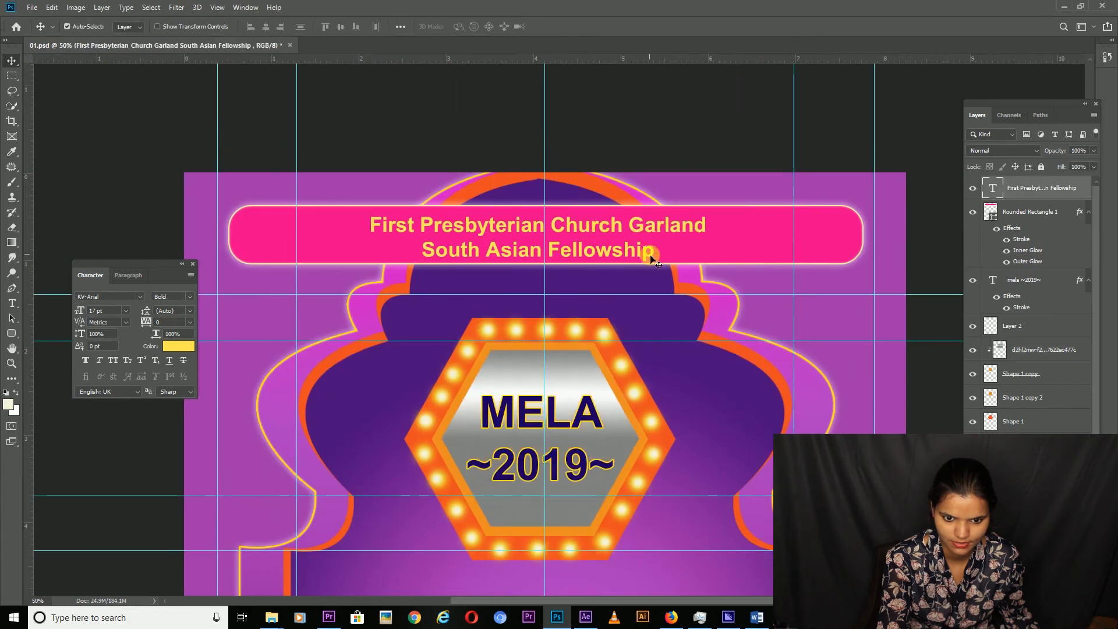
- Place the grey decorated elephant image and scale it down to about 9.73% so it stands on the hexagon's upper edge
{"action": "key", "text": "ctrl+0"}
{"action": "key", "text": "ctrl+plus"}
{"action": "key", "text": "ctrl+plus"}
{"action": "left_click_drag", "start_coordinate": [630, 258], "coordinate": [624, 441]}
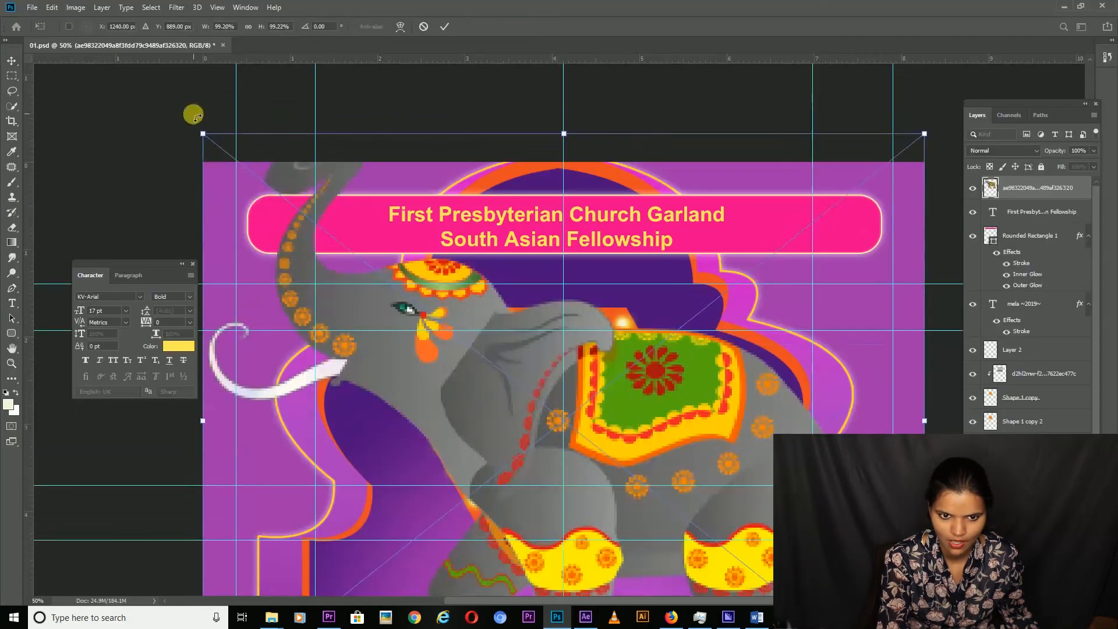
{"action": "left_click_drag", "start_coordinate": [192, 113], "coordinate": [551, 247]}
{"action": "key", "text": "Return"}
{"action": "key", "text": "ctrl+t"}
{"action": "key", "text": "Return"}
- Duplicate the elephant, place the copy beside it over the hexagon's other half, and flip the copy horizontally
{"action": "key", "text": "ctrl+j"}
{"action": "left_click_drag", "start_coordinate": [600, 280], "coordinate": [512, 281]}
{"action": "key", "text": "ctrl+t"}
{"action": "right_click", "coordinate": [511, 271]}
{"action": "left_click", "coordinate": [554, 405]}
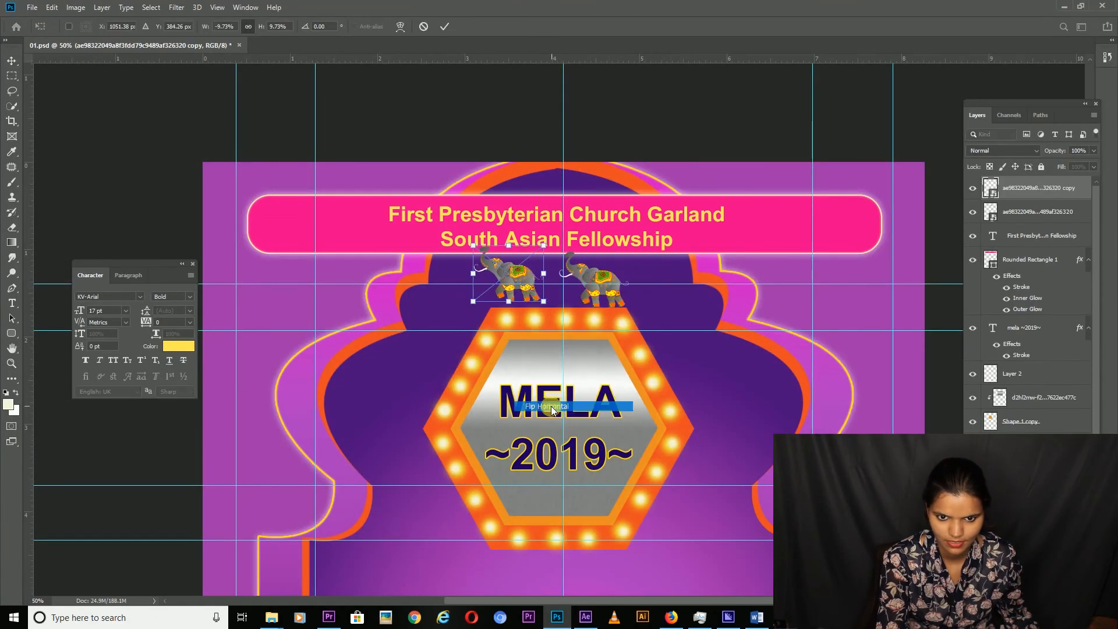
{"action": "key", "text": "Return"}
{"action": "key", "text": "ctrl+minus"}
{"action": "scroll", "coordinate": [570, 381], "scroll_direction": "down", "scroll_amount": 3}
{"action": "scroll", "coordinate": [614, 309], "scroll_direction": "down", "scroll_amount": 1}
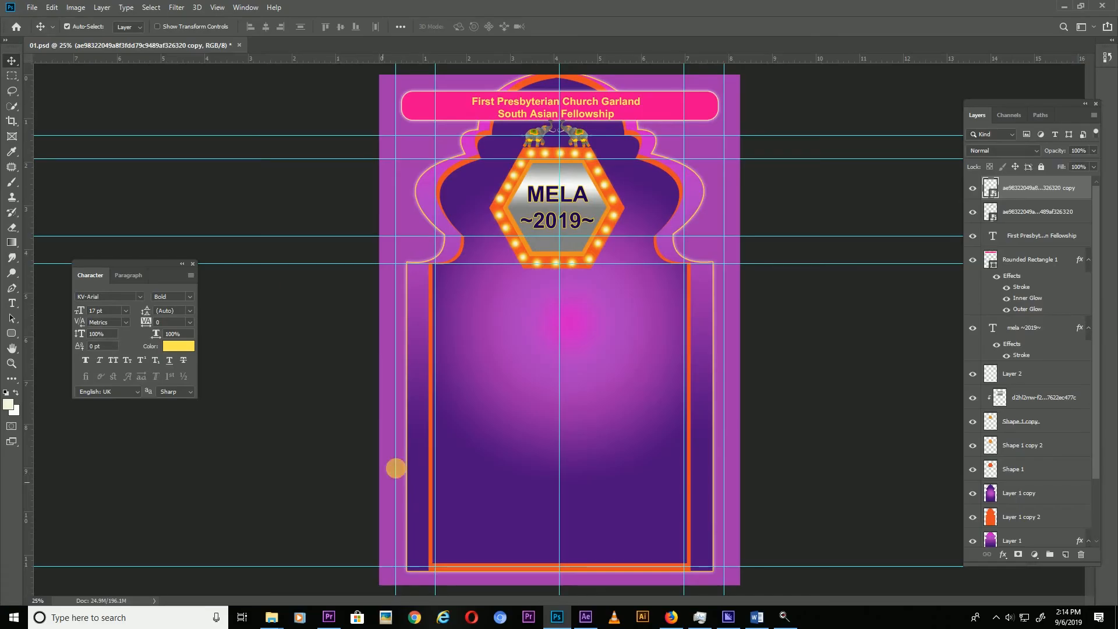
- Add the yellow 17 pt text "Free Admission" centred below the hexagon
{"action": "left_click", "coordinate": [535, 320]}
{"action": "type", "text": "Free Admission"}
{"action": "left_click_drag", "start_coordinate": [535, 319], "coordinate": [565, 298]}
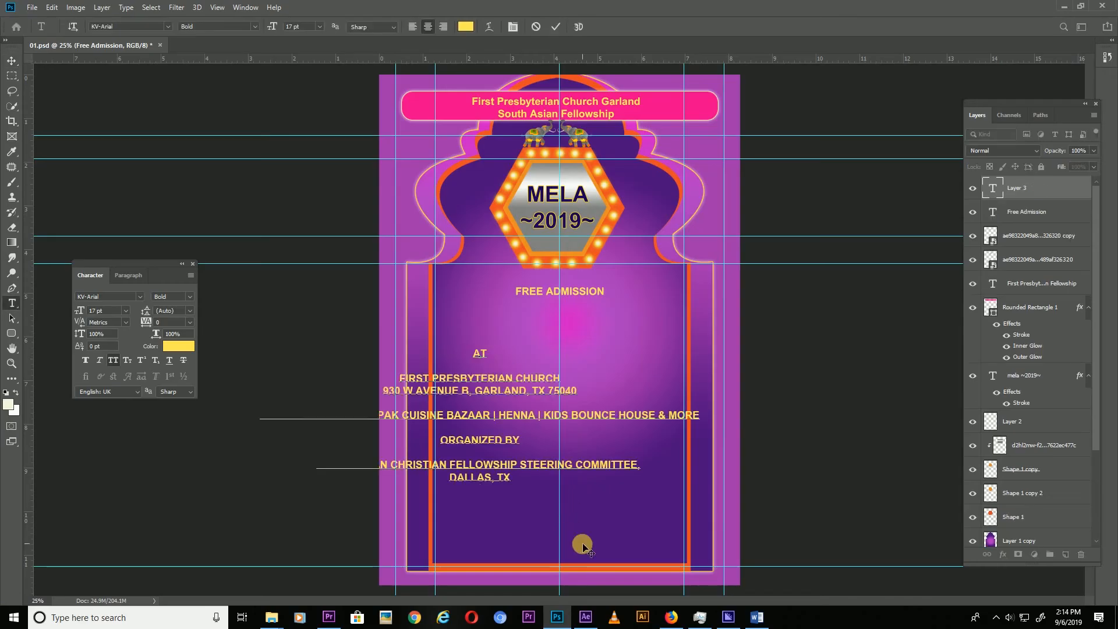
- Break the overlong activity and organizer lines of the event details text and centre the block within the arch
{"action": "key", "text": "Return"}
{"action": "key", "text": "Return"}
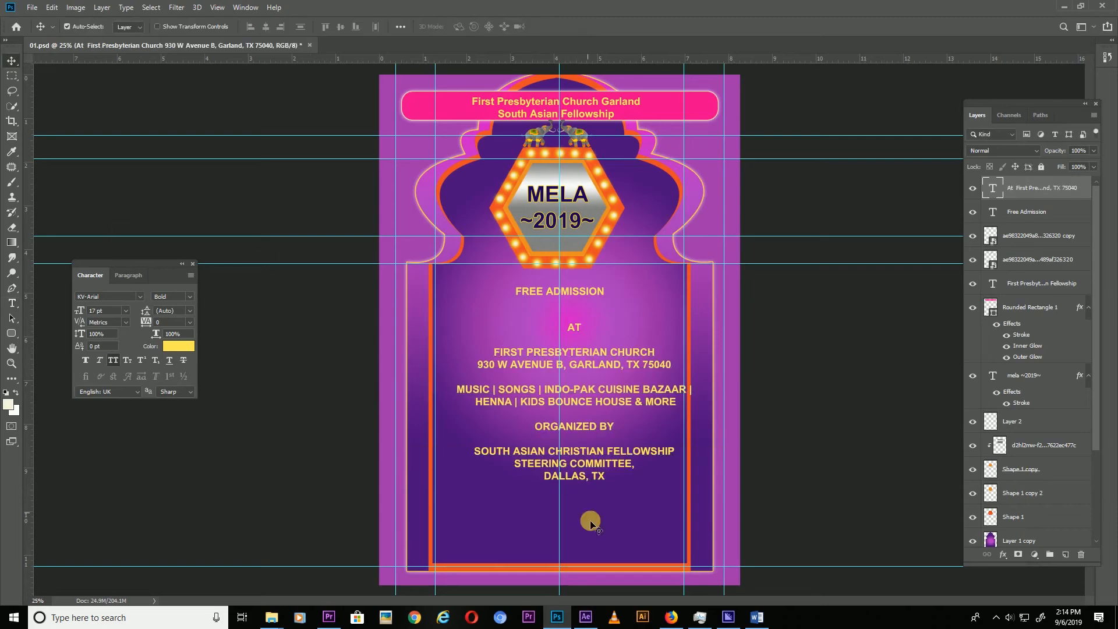
{"action": "left_click_drag", "start_coordinate": [617, 406], "coordinate": [604, 431]}
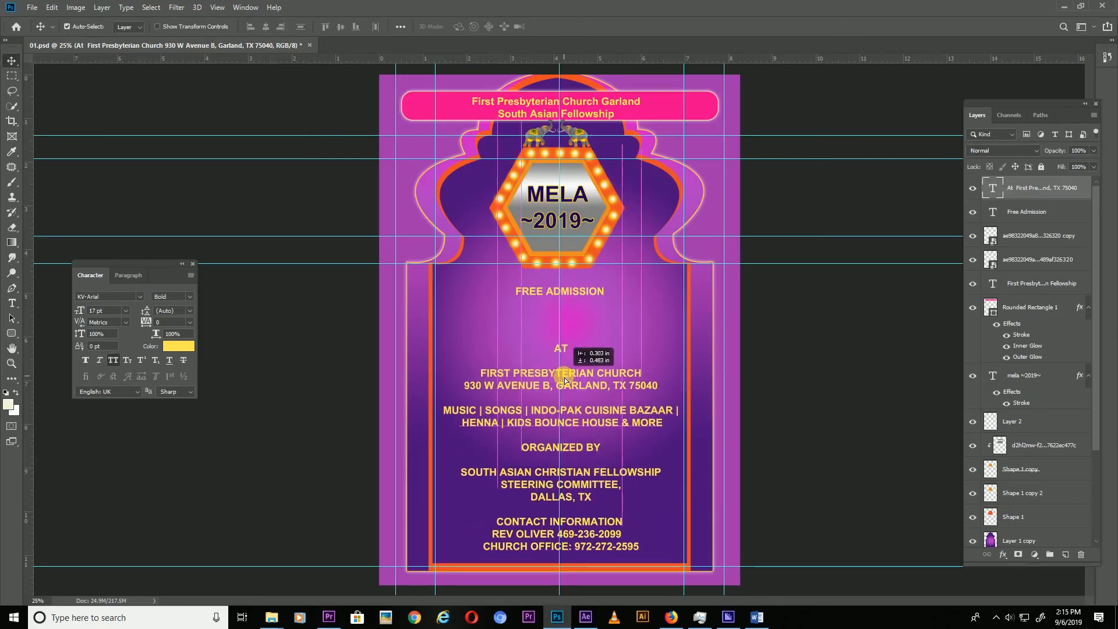
- Recolour the "Music | Songs | Indo-Pak Cuisine Bazaar | Henna | Kids Bounce House & More" lines off-white
{"action": "double_click", "coordinate": [604, 431]}
{"action": "left_click", "coordinate": [178, 346]}
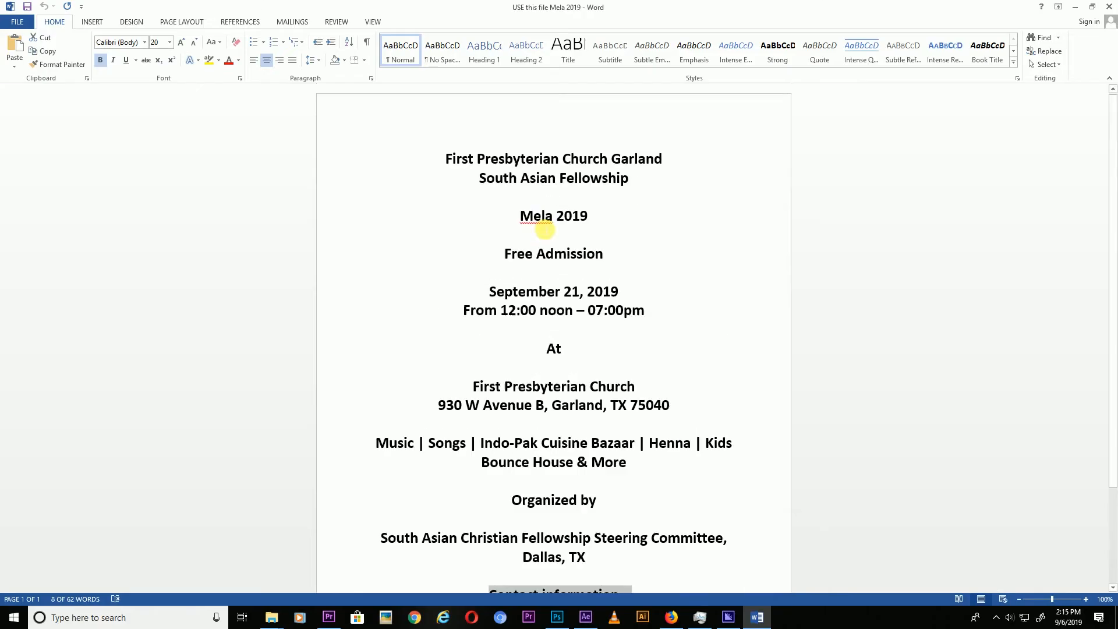
- Using the Word document's date, add the off-white text "September 2019" with "From 12:00 noon – 07:00pm" beneath it, below "Free Admission"
{"action": "double_click", "coordinate": [524, 291]}
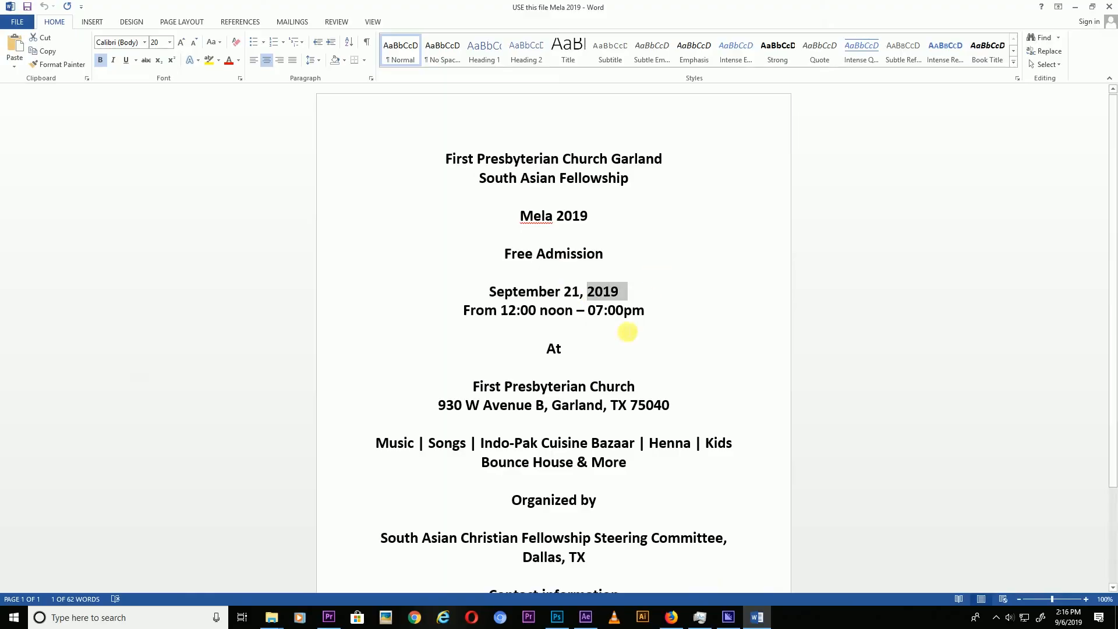
{"action": "type", "text": "FROM 12:00 NOON – 07:00PM"}
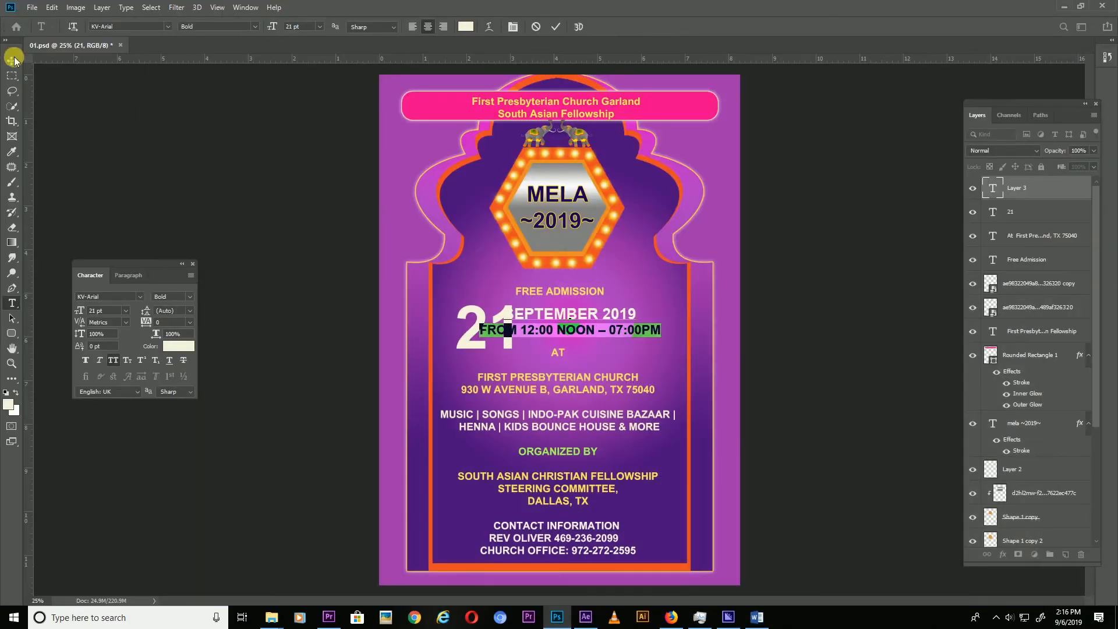
{"action": "key", "text": "ctrl+Return"}
{"action": "key", "text": "v"}
- Reduce the time line's text size and position the date and time text beside the large "21"
{"action": "mouse_move", "coordinate": [521, 317]}
{"action": "left_mouse_down"}
{"action": "mouse_move", "coordinate": [543, 323]}
{"action": "mouse_move", "coordinate": [529, 321]}
{"action": "left_mouse_up"}
{"action": "left_click_drag", "start_coordinate": [497, 327], "coordinate": [689, 334]}
{"action": "key", "text": "t"}
{"action": "left_click_drag", "start_coordinate": [261, 30], "coordinate": [257, 30]}
{"action": "left_click", "coordinate": [12, 61]}
{"action": "left_click_drag", "start_coordinate": [579, 320], "coordinate": [584, 322]}
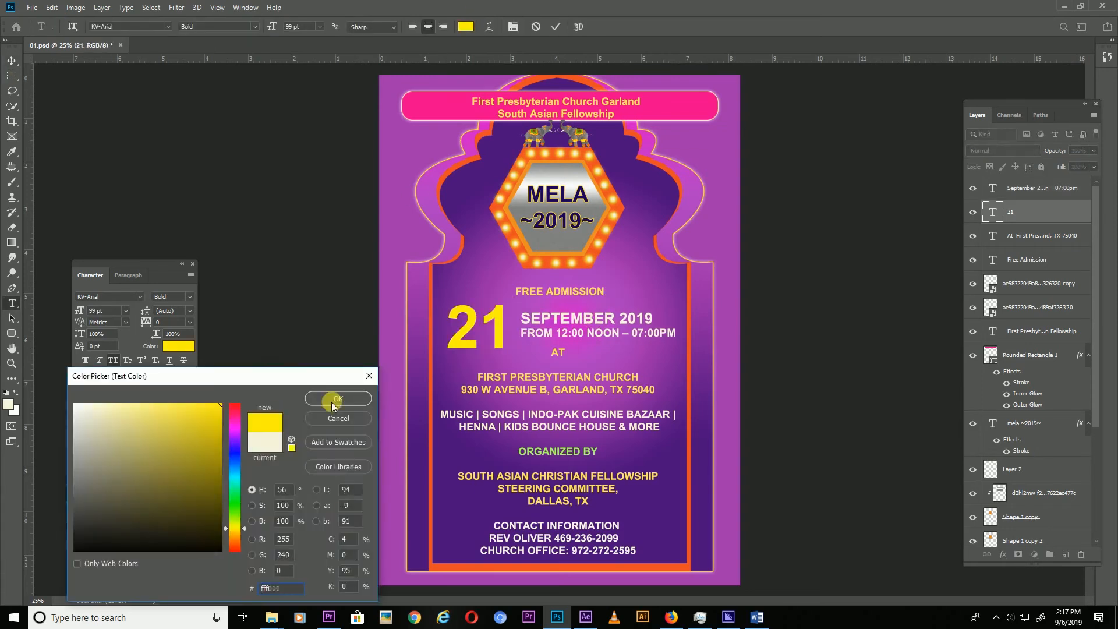
- Recolour the large "21" bright yellow #fff000 and "September 2019" yellow
{"action": "left_click", "coordinate": [331, 394]}
{"action": "left_click", "coordinate": [466, 26]}
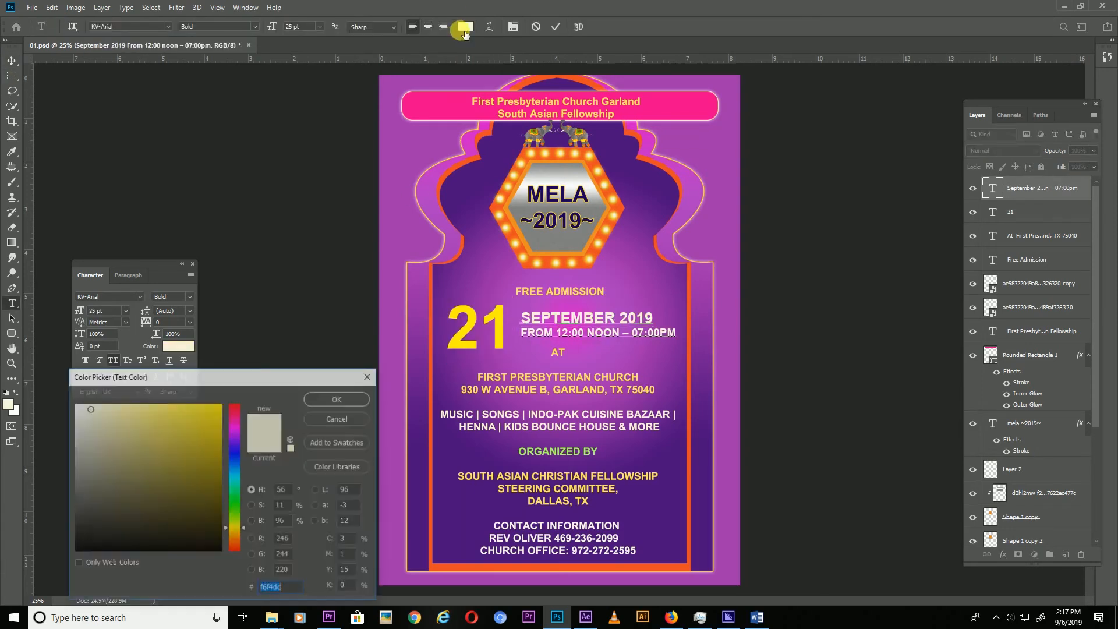
{"action": "key", "text": "Return"}
{"action": "left_click", "coordinate": [12, 62]}
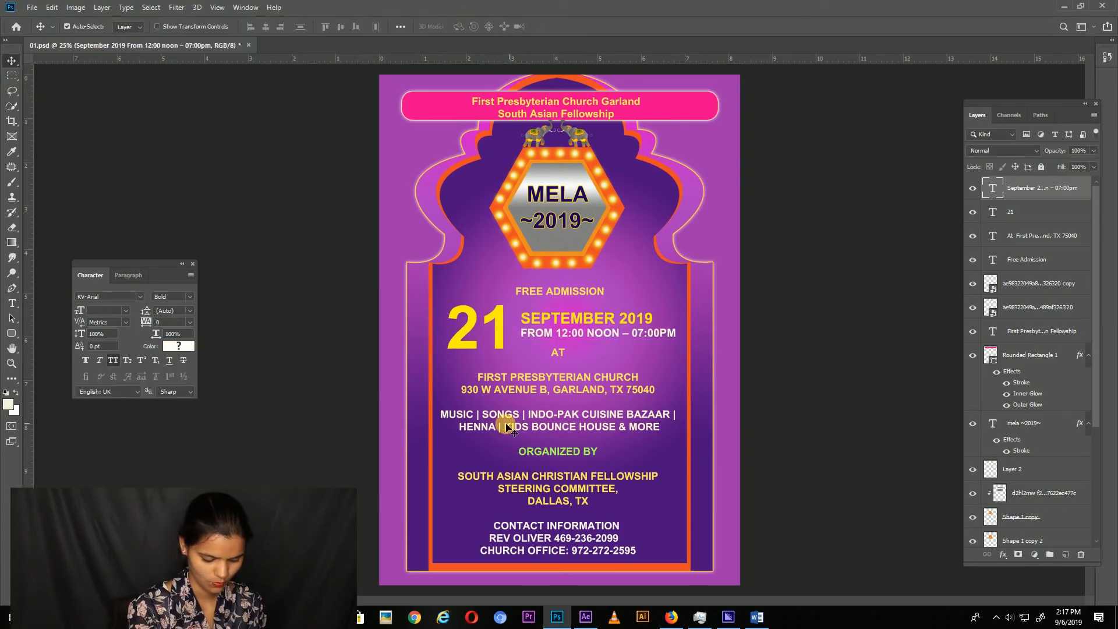
- Create a new layer and draw a thin off-white vertical divider between "21" and the date and time text
{"action": "left_click", "coordinate": [16, 77]}
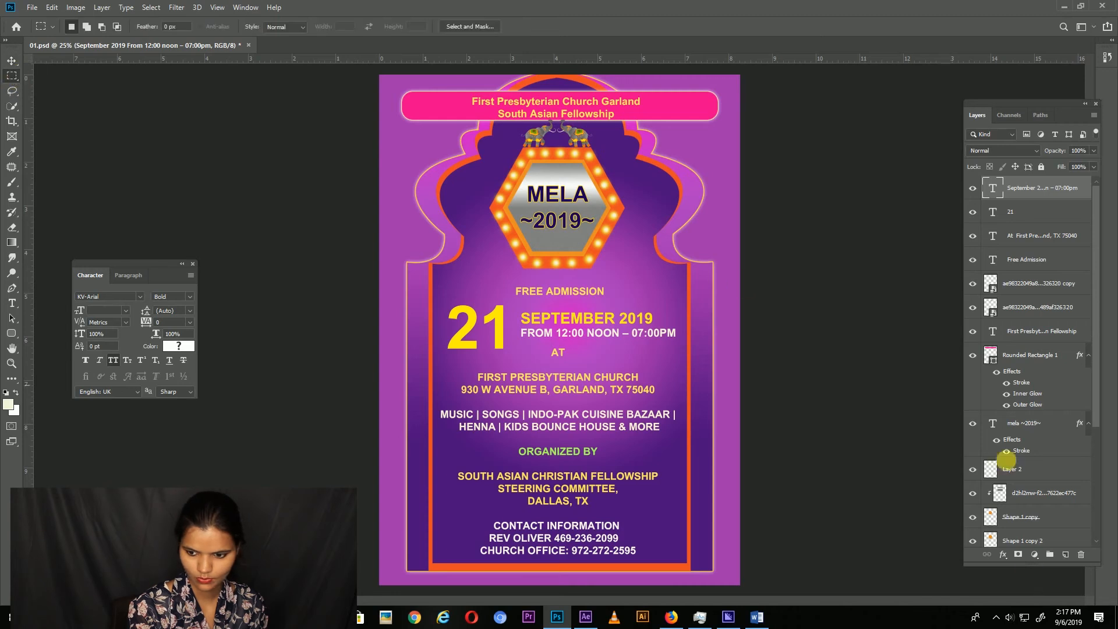
{"action": "left_click", "coordinate": [1065, 555]}
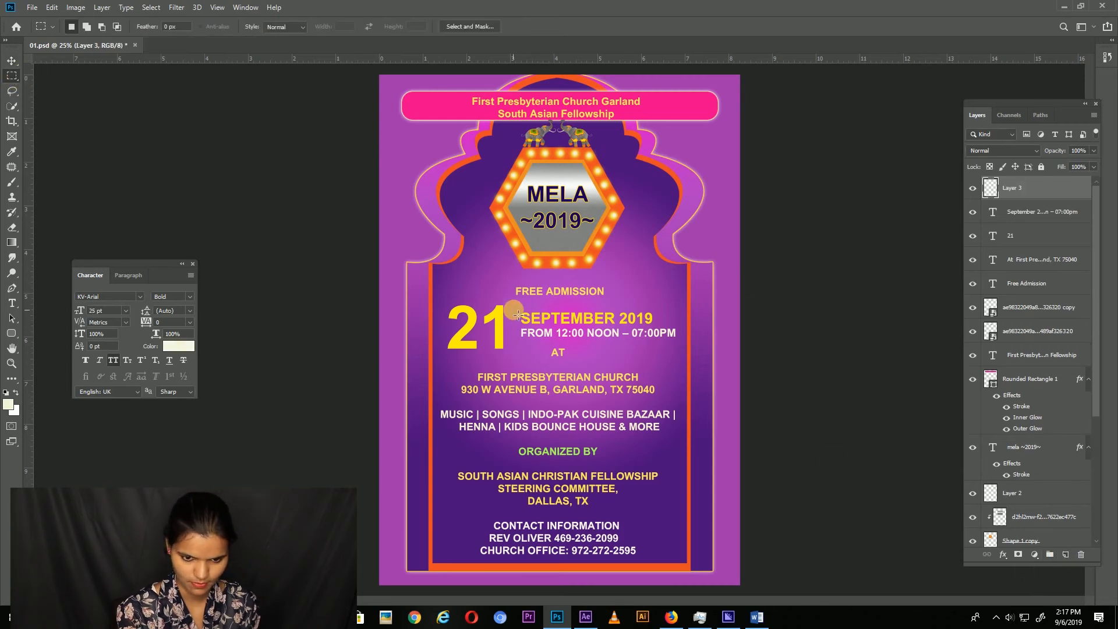
{"action": "scroll", "coordinate": [518, 315], "scroll_direction": "up", "scroll_amount": 3, "text": "alt"}
{"action": "left_click_drag", "start_coordinate": [439, 258], "coordinate": [440, 403]}
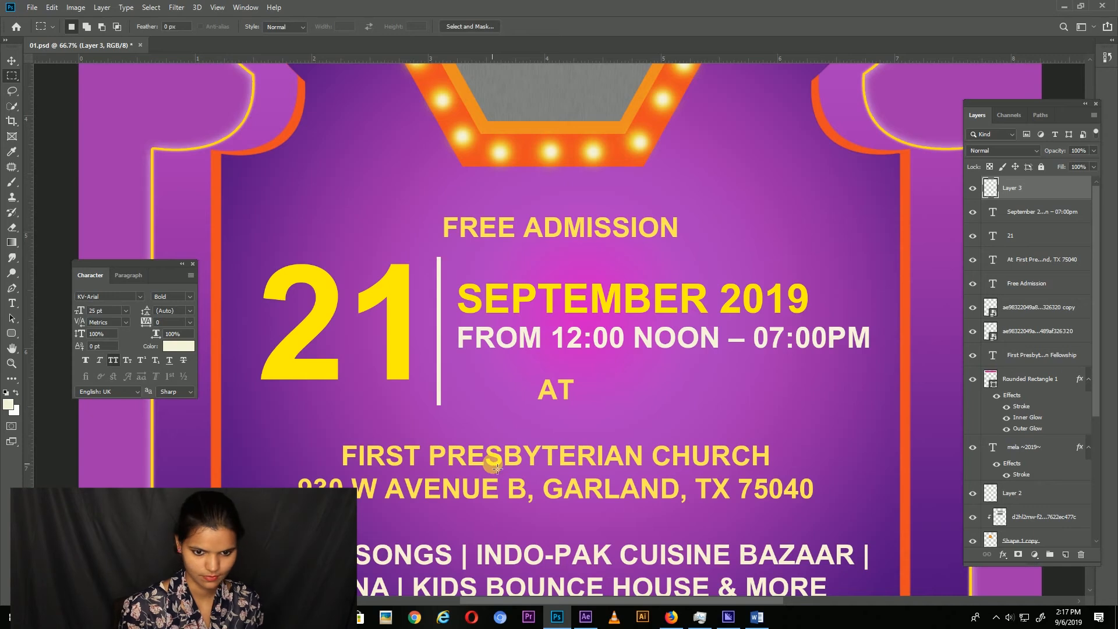
{"action": "key", "text": "v"}
{"action": "key", "text": "ctrl+0"}
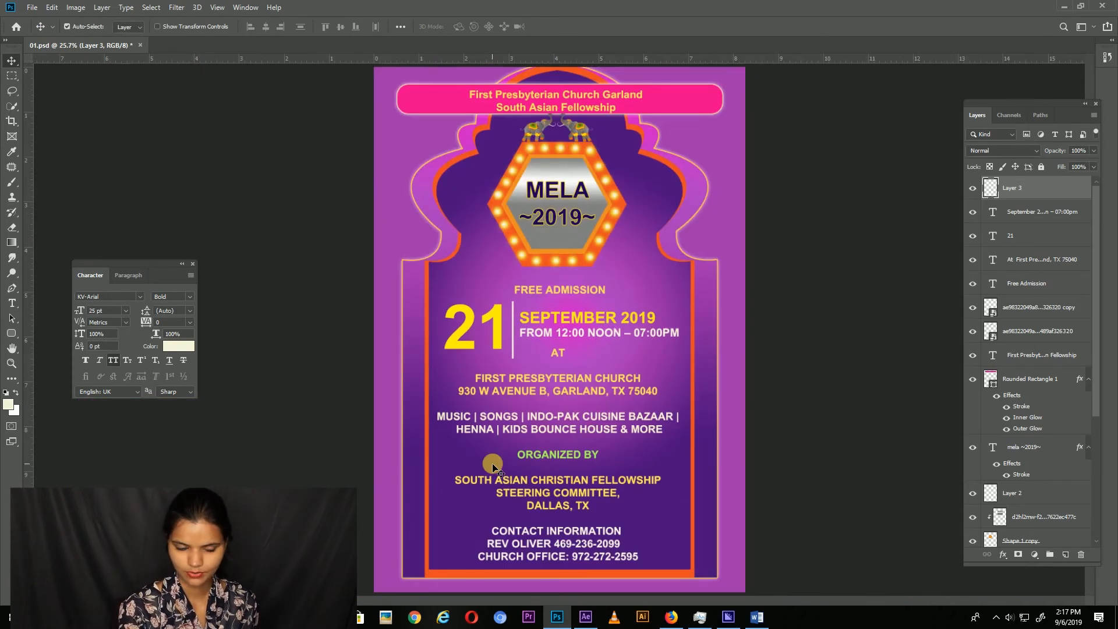
- Place the elephant image from the Mela Flyer folder in the arch's bottom-right corner, scaled to about 13.5%
{"action": "left_click", "coordinate": [328, 617]}
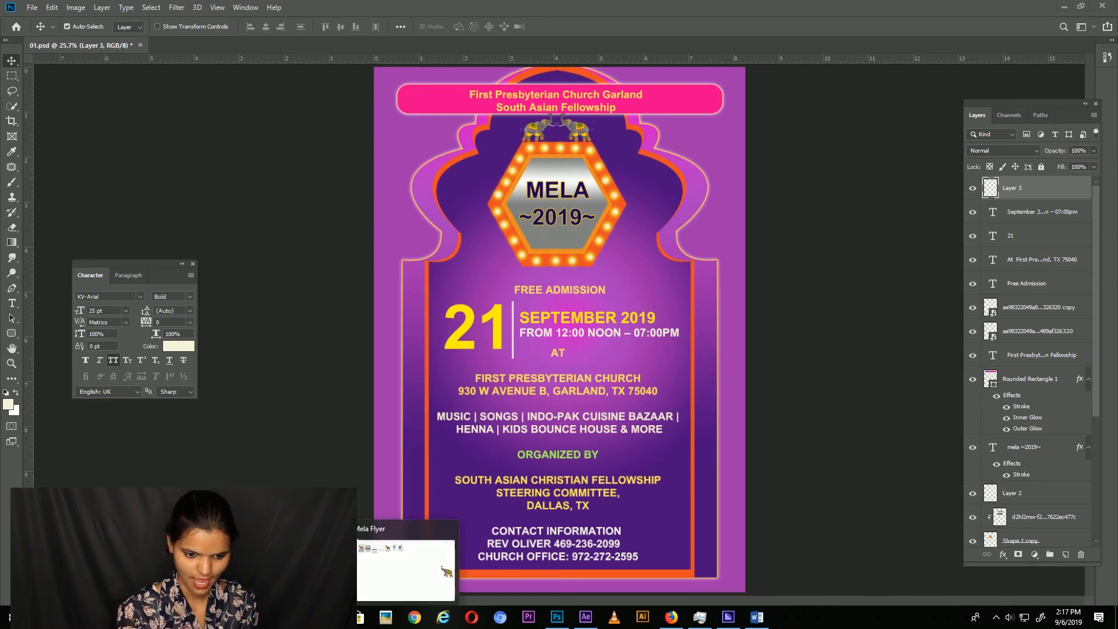
{"action": "left_click", "coordinate": [361, 565]}
{"action": "left_click_drag", "start_coordinate": [268, 82], "coordinate": [627, 533]}
{"action": "left_click_drag", "start_coordinate": [376, 184], "coordinate": [674, 554]}
{"action": "left_click_drag", "start_coordinate": [692, 541], "coordinate": [703, 540]}
{"action": "key", "text": "Return"}
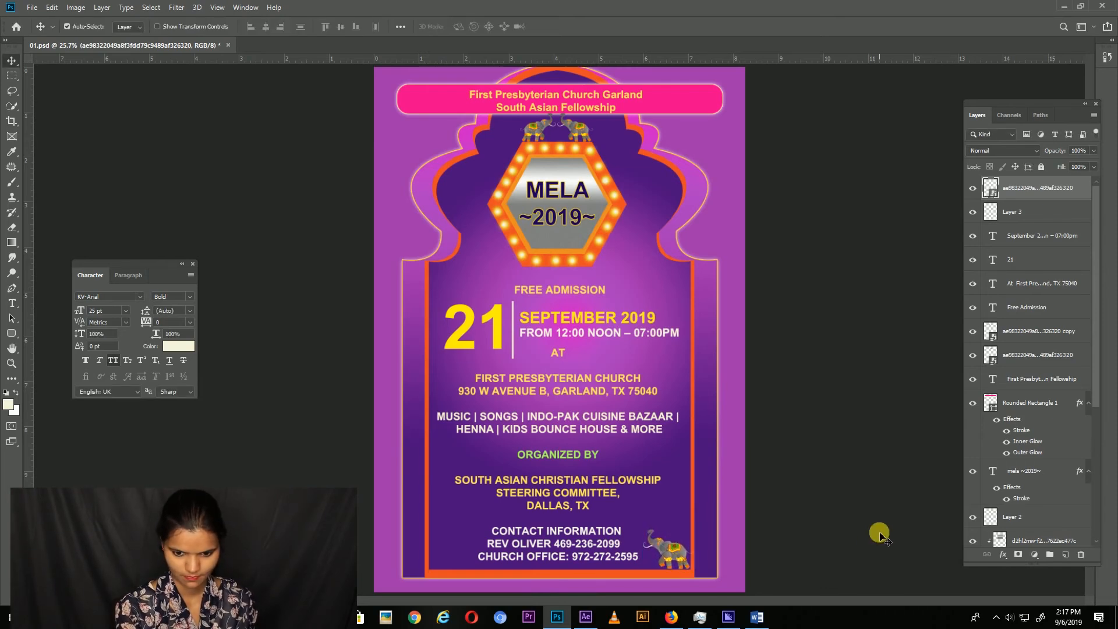
- Duplicate the bottom elephant, move the copy to the arch's bottom-left corner and flip it horizontally to face the contact text
{"action": "key", "text": "ctrl+j"}
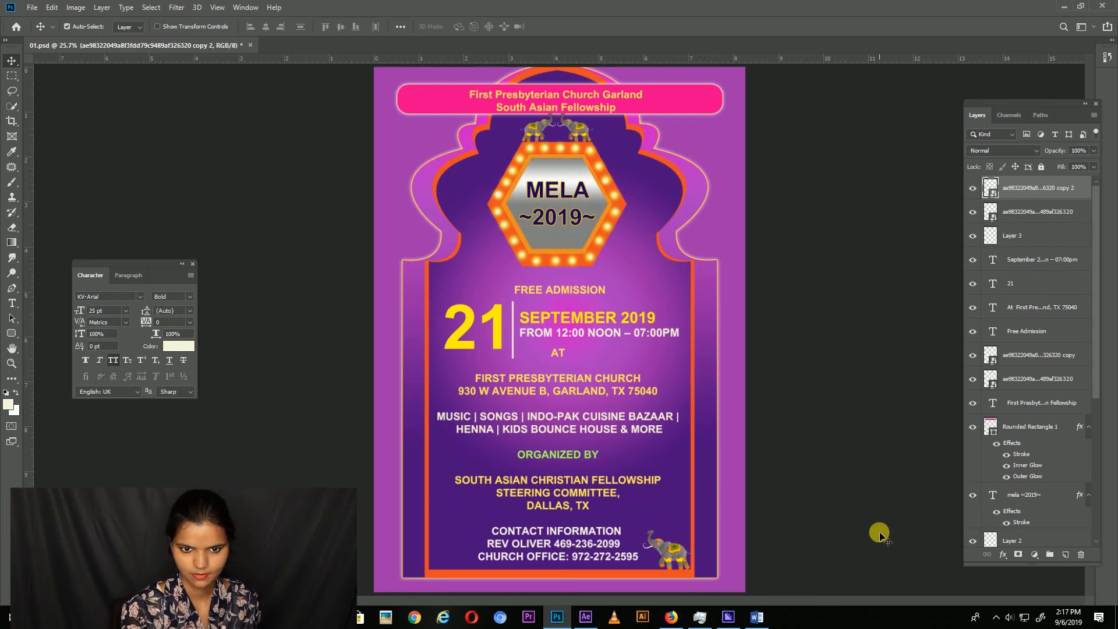
{"action": "left_click_drag", "start_coordinate": [670, 550], "coordinate": [498, 559]}
{"action": "key", "text": "ctrl+t"}
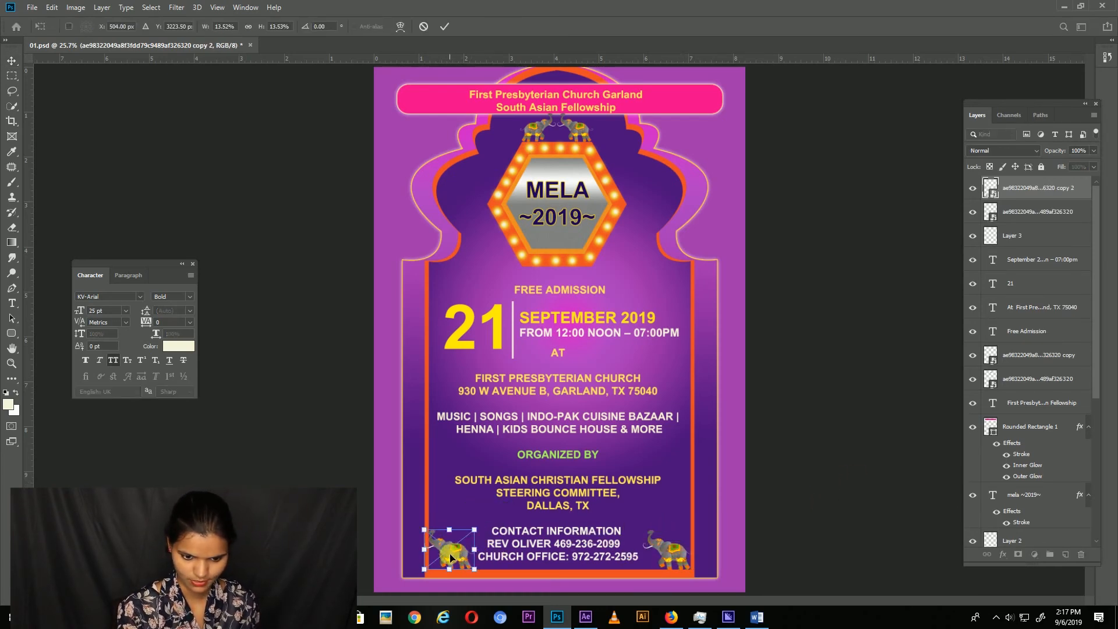
{"action": "right_click", "coordinate": [450, 553]}
{"action": "left_click", "coordinate": [484, 536]}
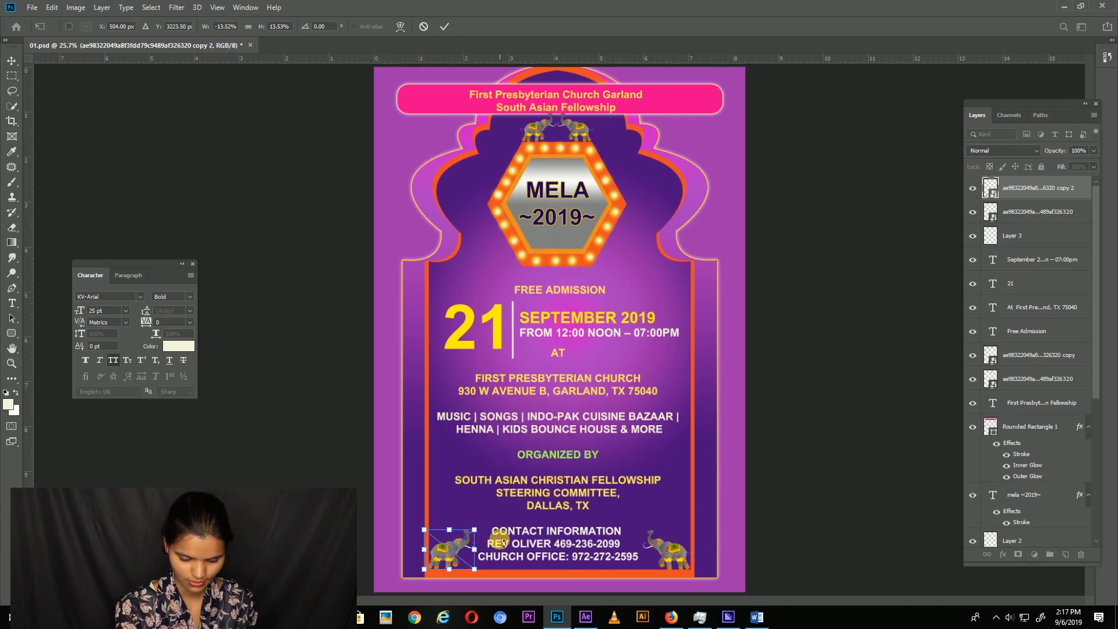
{"action": "key", "text": "Return"}
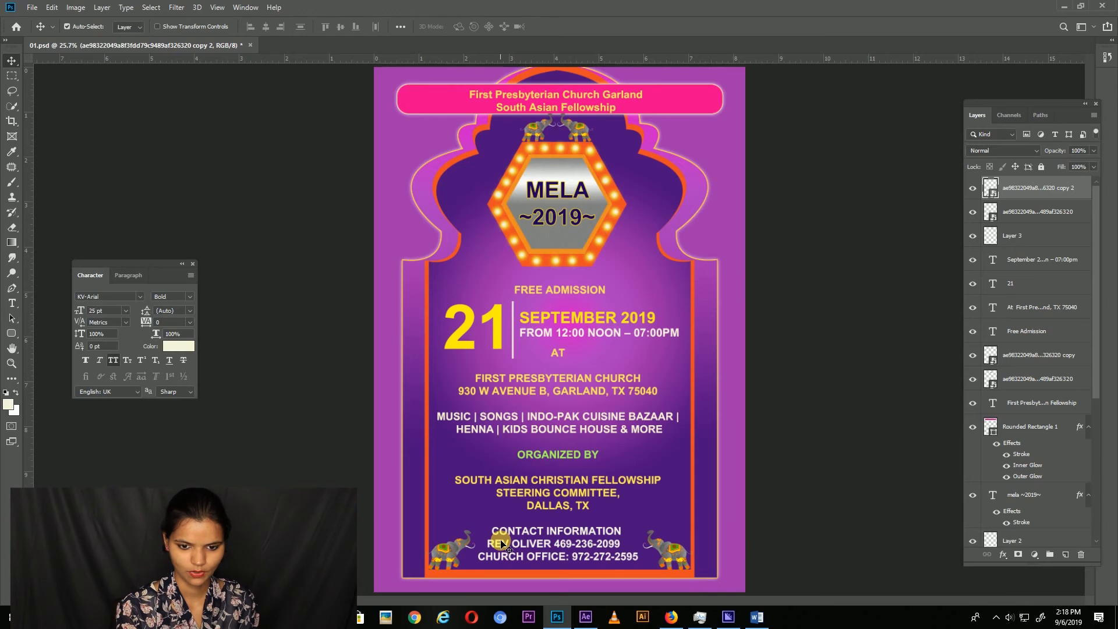
- Move "Free Admission" up slightly and draw a rounded rectangle of about 716 × 133 px behind it
{"action": "right_click", "coordinate": [571, 289]}
{"action": "left_click", "coordinate": [581, 294]}
{"action": "left_click_drag", "start_coordinate": [577, 291], "coordinate": [577, 287]}
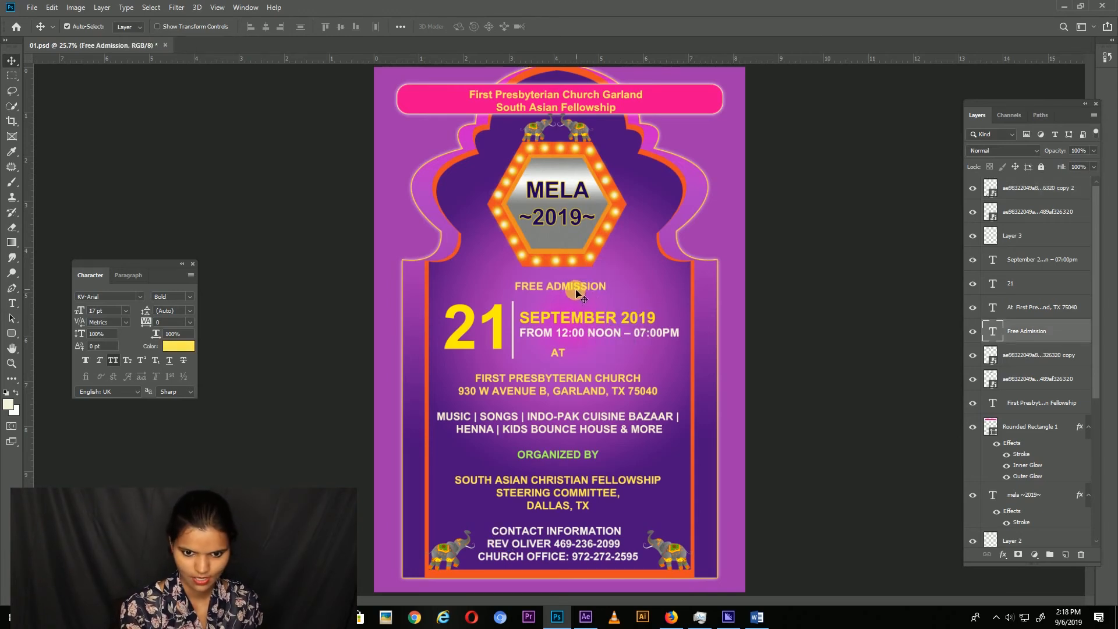
{"action": "left_click", "coordinate": [1028, 355]}
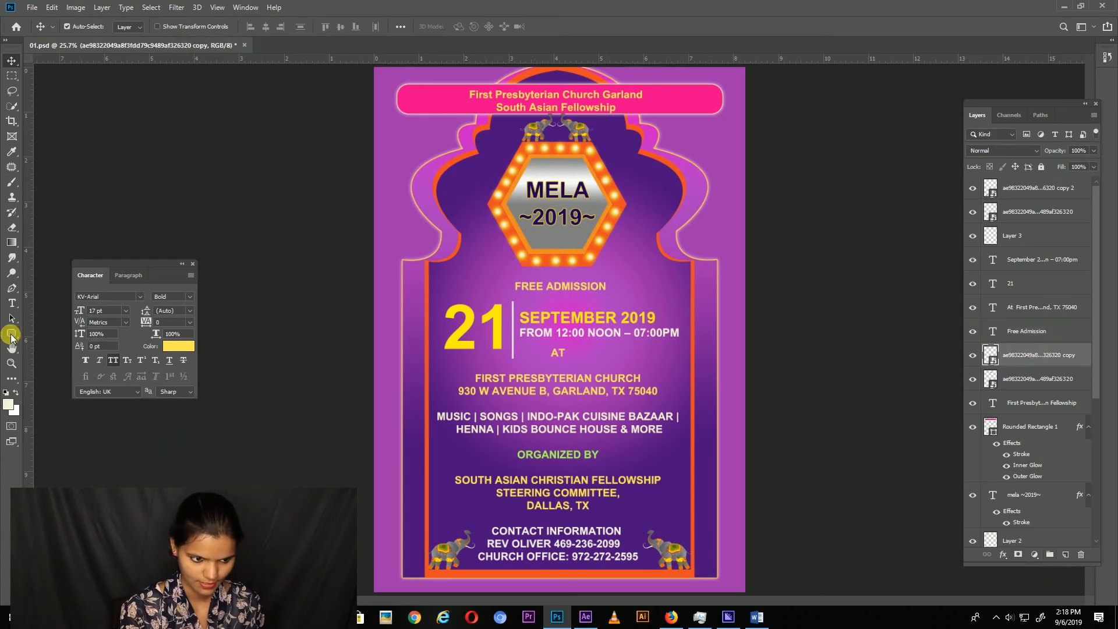
{"action": "left_click", "coordinate": [11, 335]}
{"action": "mouse_move", "coordinate": [507, 281]}
{"action": "left_mouse_down"}
{"action": "mouse_move", "coordinate": [632, 300]}
{"action": "mouse_move", "coordinate": [617, 300]}
{"action": "left_mouse_up"}
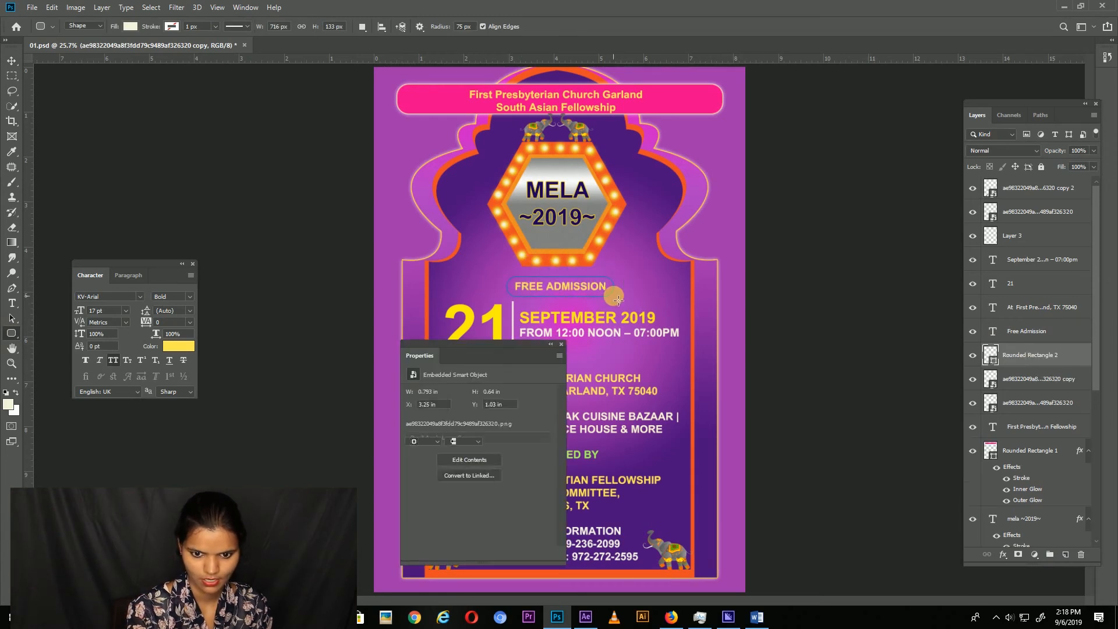
- Try dark red fills on the rounded rectangle behind "Free Admission"
{"action": "left_click", "coordinate": [129, 26]}
{"action": "left_click", "coordinate": [166, 168]}
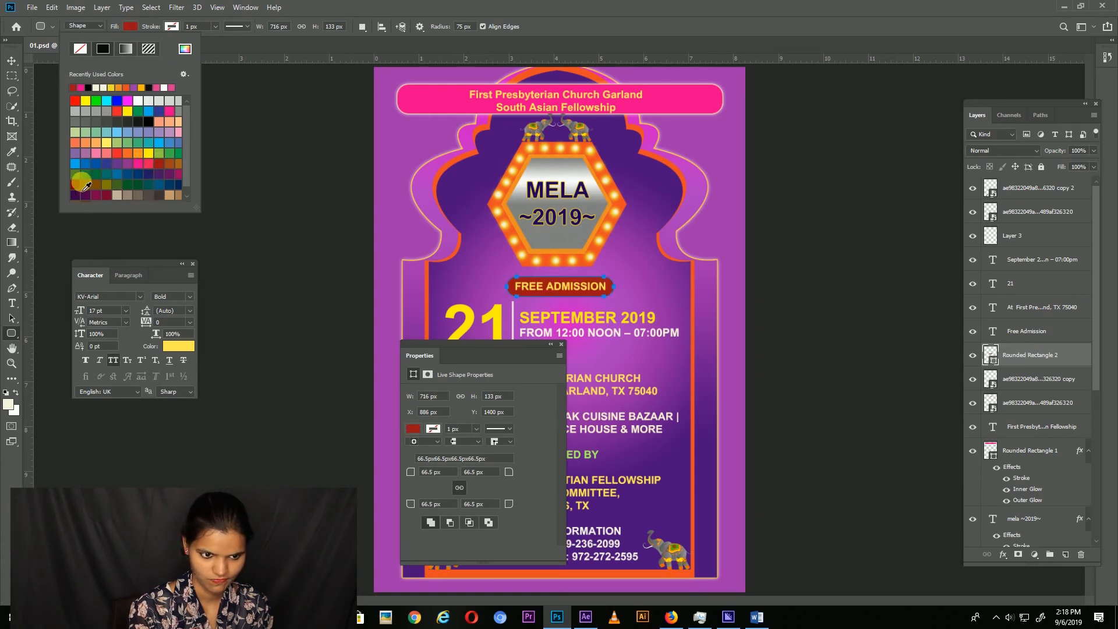
{"action": "left_click", "coordinate": [80, 186]}
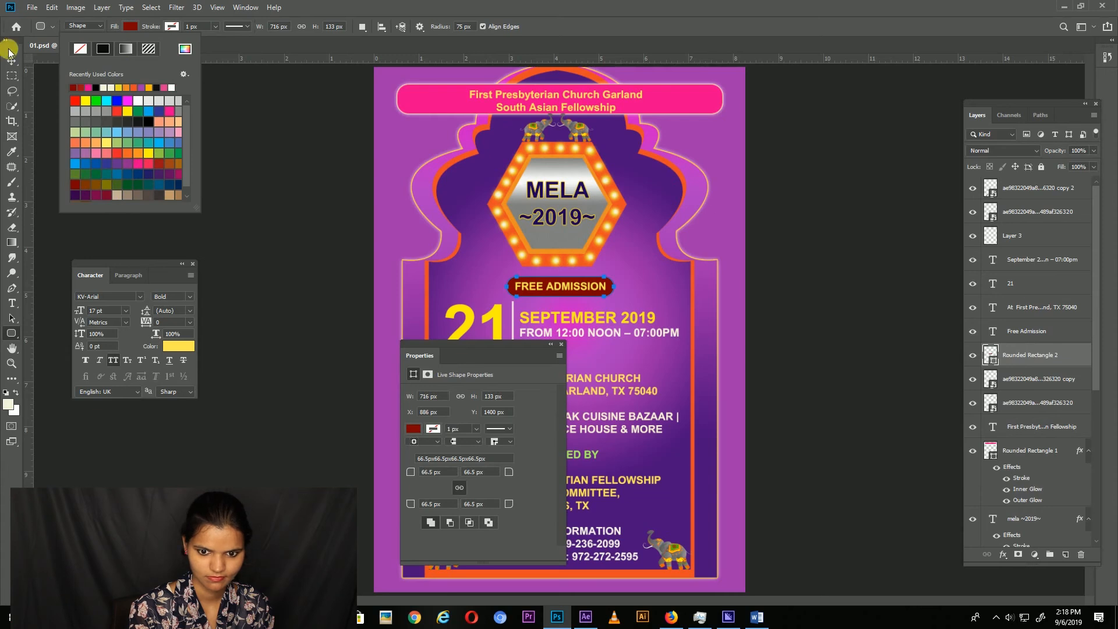
{"action": "left_click", "coordinate": [11, 60]}
{"action": "left_click_drag", "start_coordinate": [529, 343], "coordinate": [315, 331]}
- Fill the rounded rectangle behind "Free Admission" with hot pink
{"action": "left_click", "coordinate": [10, 335]}
{"action": "left_click", "coordinate": [127, 27]}
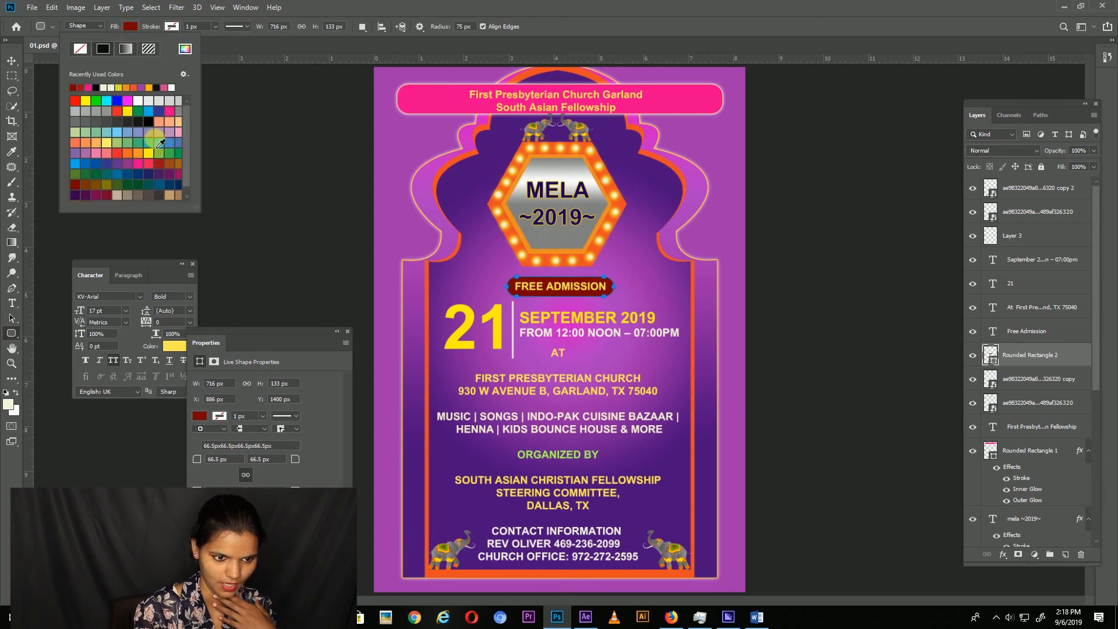
{"action": "left_click", "coordinate": [144, 169]}
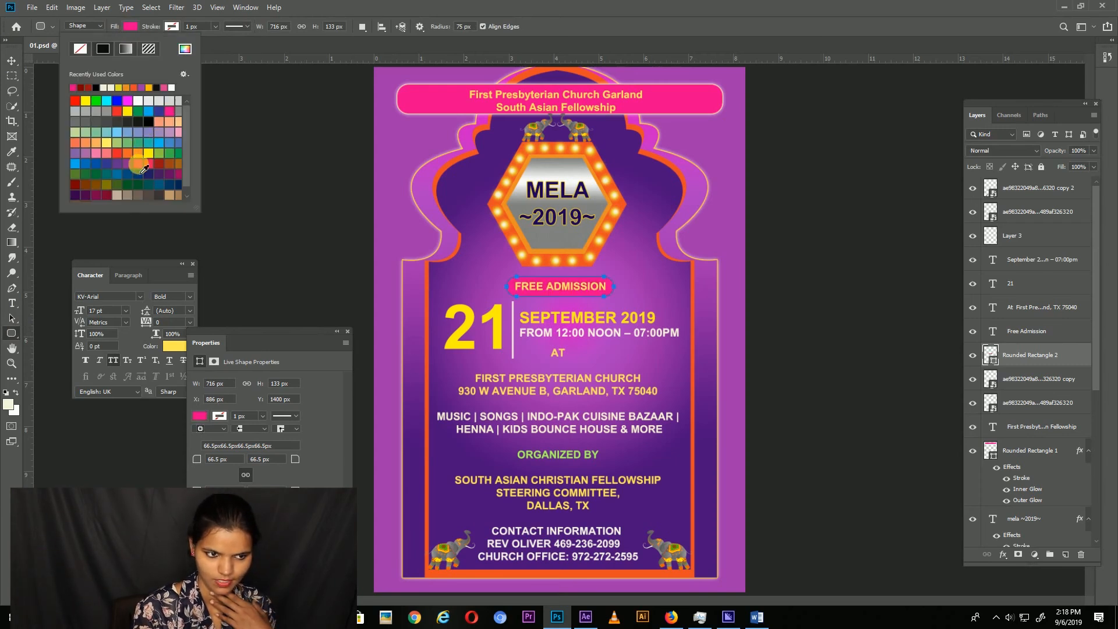
{"action": "left_click", "coordinate": [10, 60]}
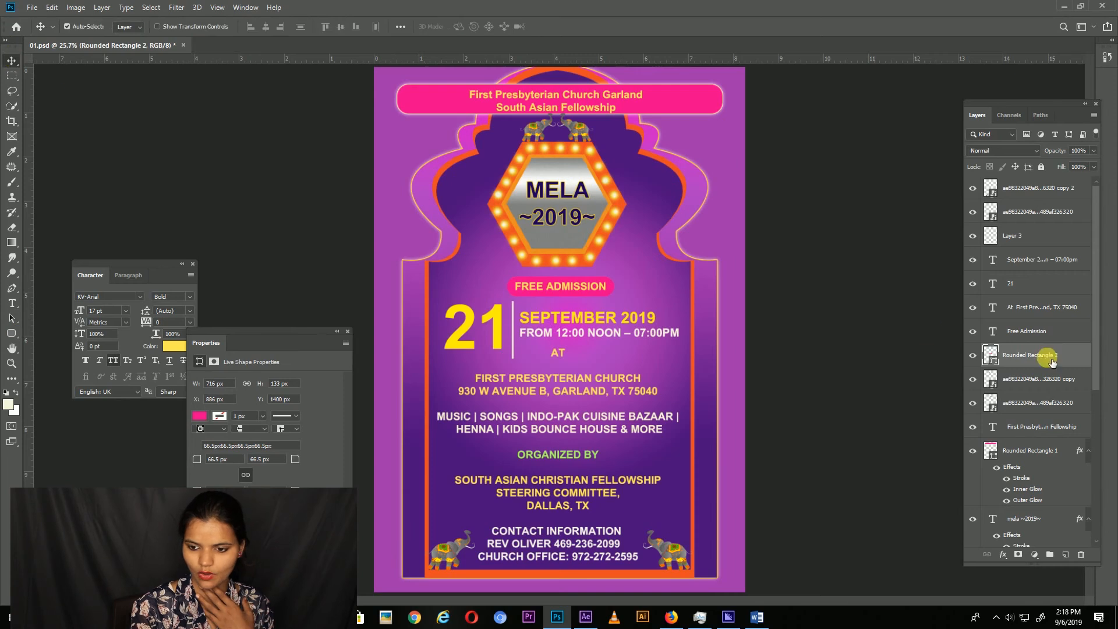
- Give the pink rounded rectangle a 4 px pale yellow outside stroke, an inner glow and an outer glow
{"action": "double_click", "coordinate": [1082, 357]}
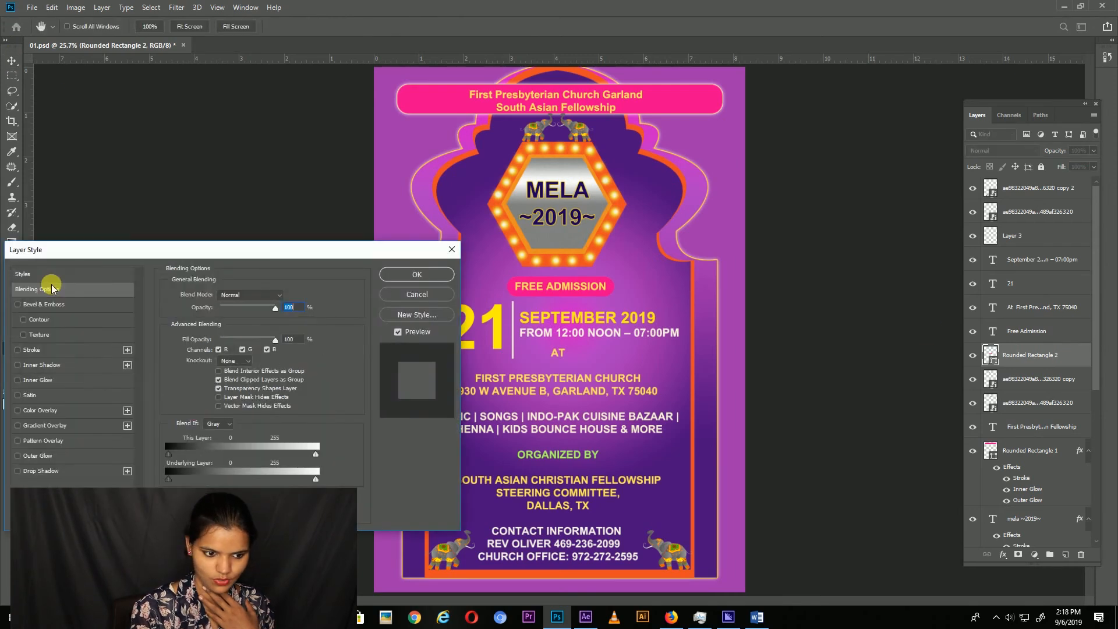
{"action": "left_click", "coordinate": [20, 349]}
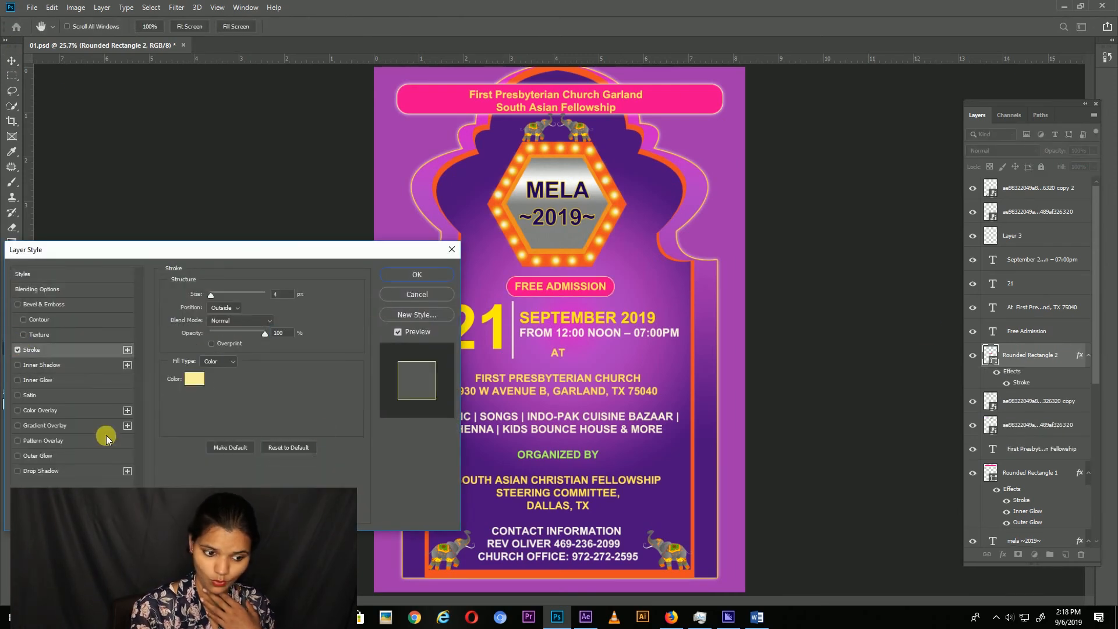
{"action": "left_click", "coordinate": [37, 382]}
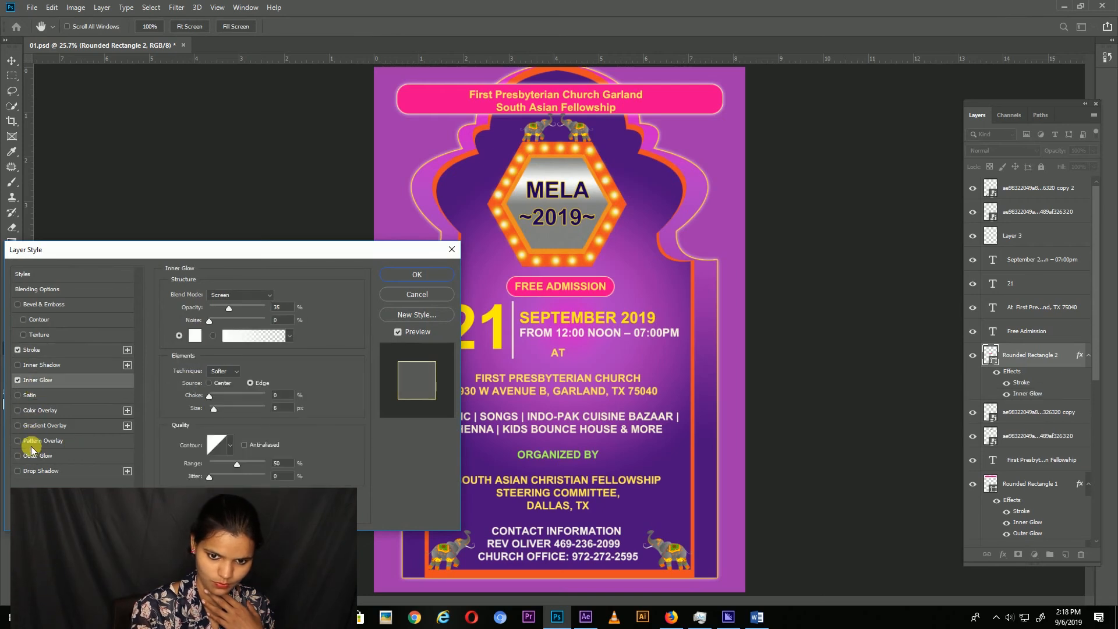
{"action": "left_click", "coordinate": [34, 455]}
{"action": "left_click", "coordinate": [415, 276]}
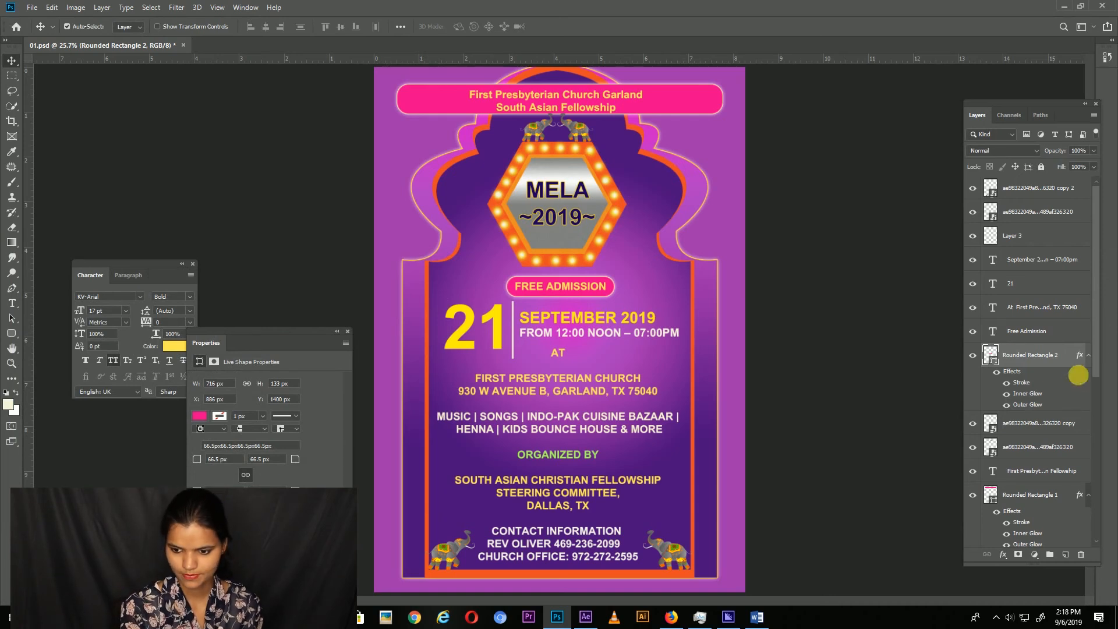
- Place the honeycomb-34984 image directly above the Background layer and align it with the top of the flyer
{"action": "scroll", "coordinate": [1077, 376], "scroll_direction": "down", "scroll_amount": 5}
{"action": "left_click", "coordinate": [1044, 531]}
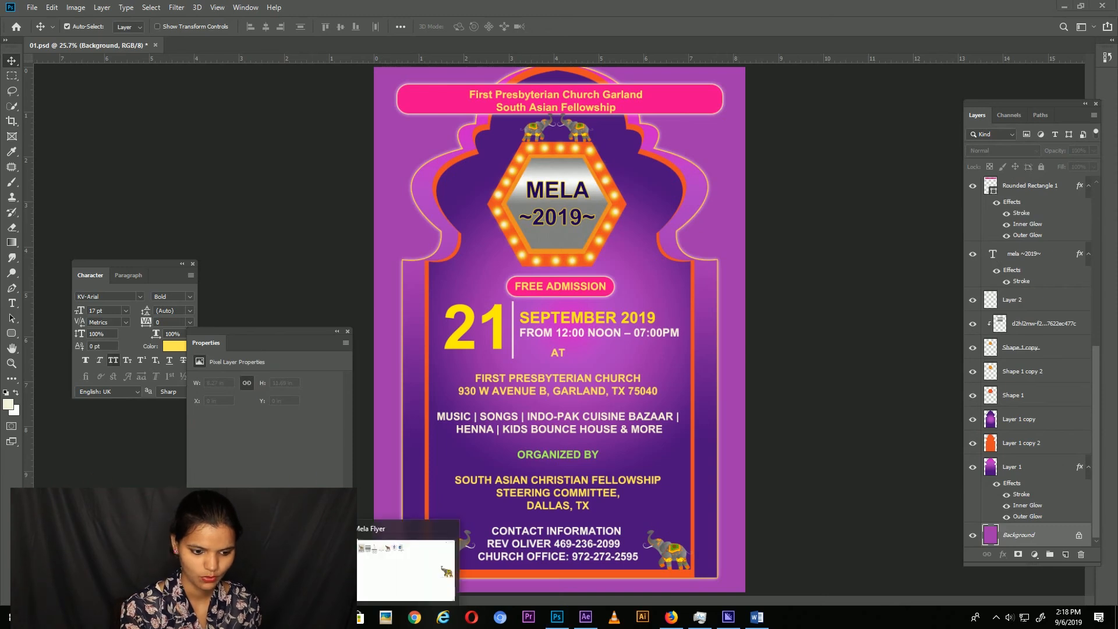
{"action": "left_click", "coordinate": [360, 617]}
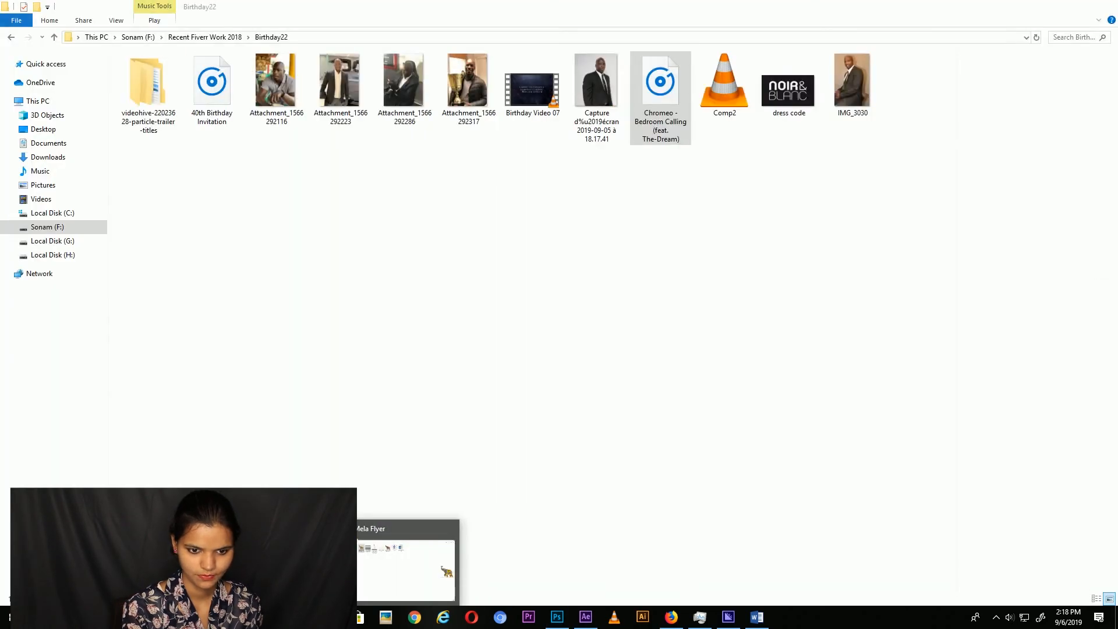
{"action": "left_click", "coordinate": [374, 567]}
{"action": "left_click_drag", "start_coordinate": [404, 88], "coordinate": [536, 533]}
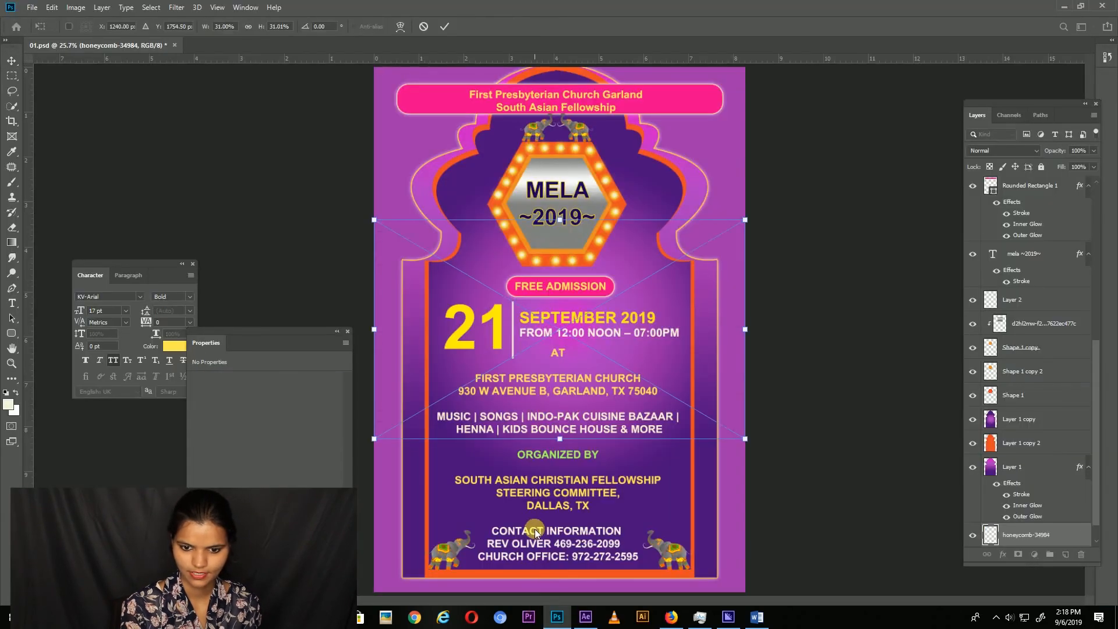
{"action": "left_click_drag", "start_coordinate": [409, 237], "coordinate": [410, 92]}
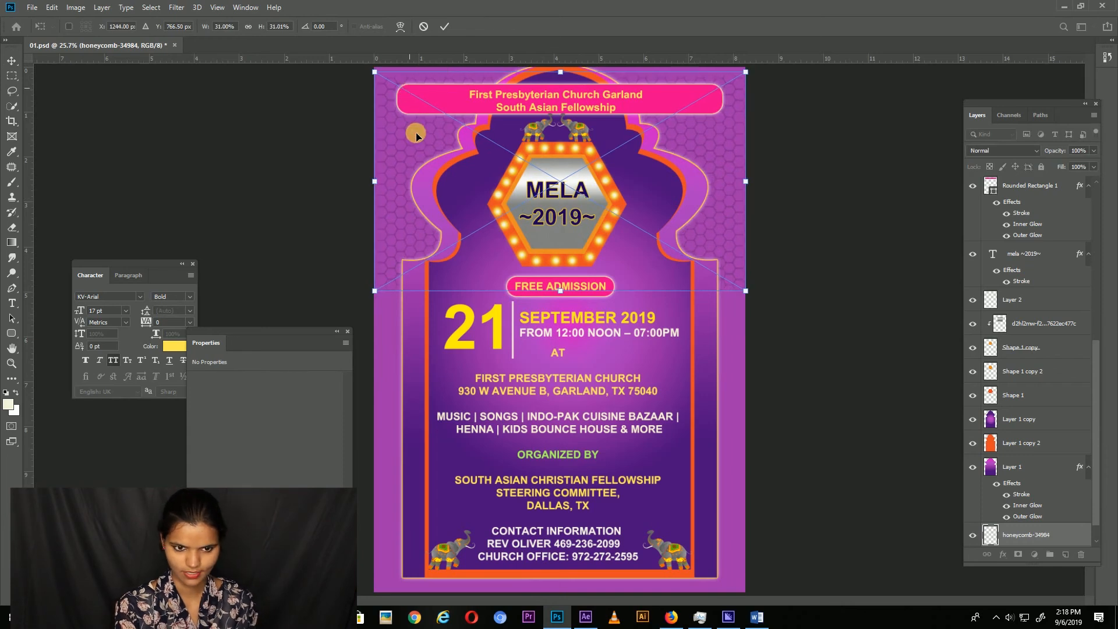
{"action": "key", "text": "Return"}
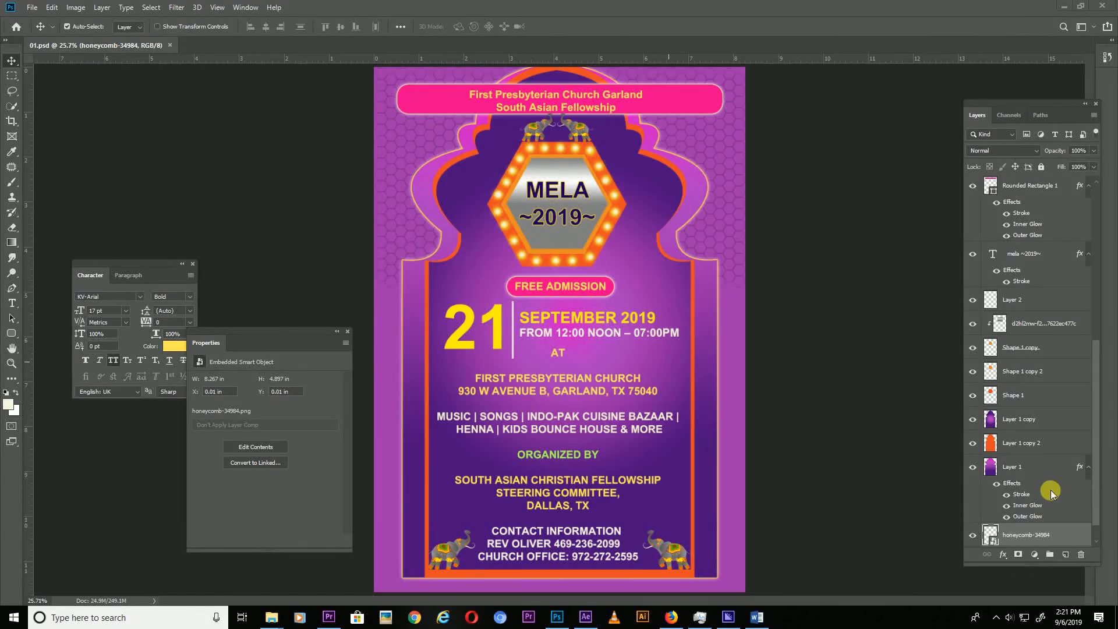
- Duplicate the honeycomb pattern and position the copy directly beneath the original so the hexagons continue down the flyer
{"action": "key", "text": "ctrl+j"}
{"action": "key", "text": "ctrl+t"}
{"action": "key", "text": "ctrl+plus"}
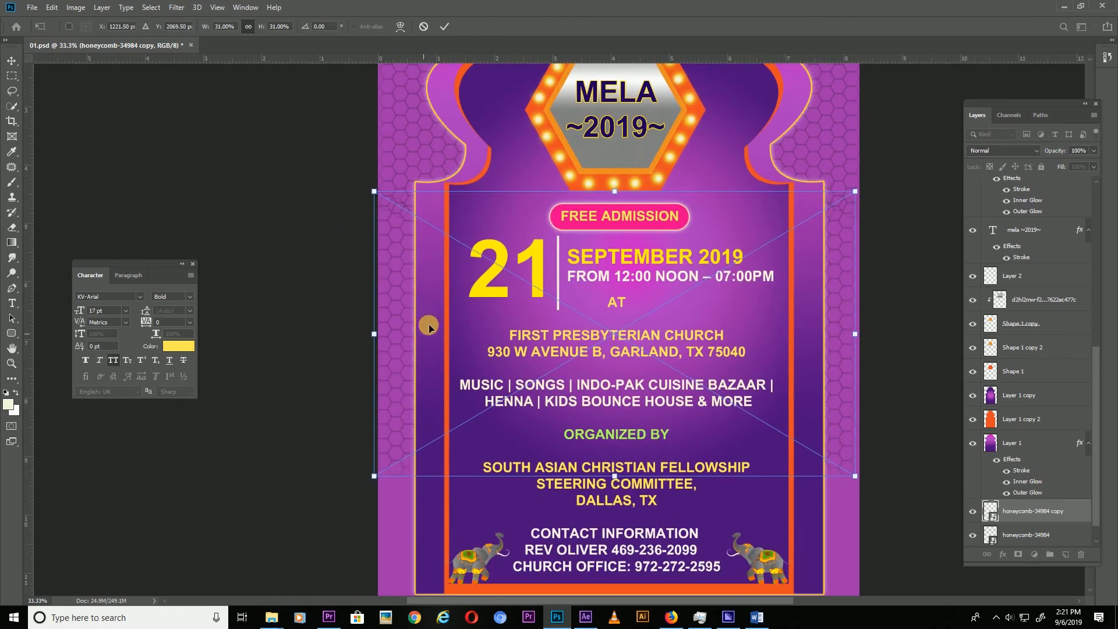
{"action": "left_click_drag", "start_coordinate": [429, 322], "coordinate": [400, 275]}
{"action": "key", "text": "ctrl+plus"}
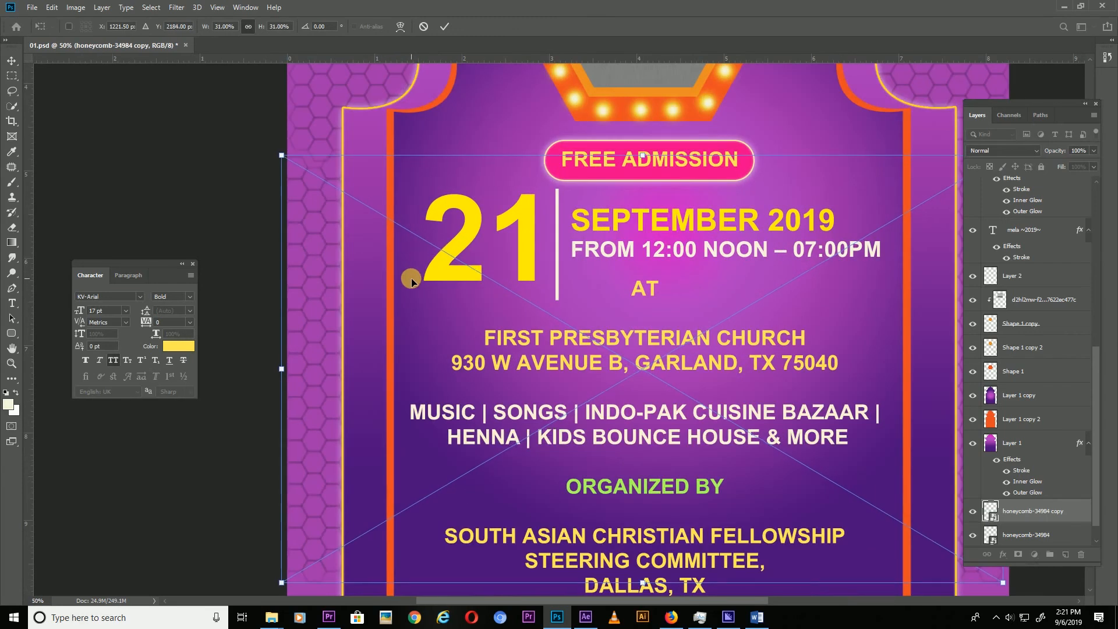
{"action": "key", "text": "Return"}
{"action": "key", "text": "ctrl+0"}
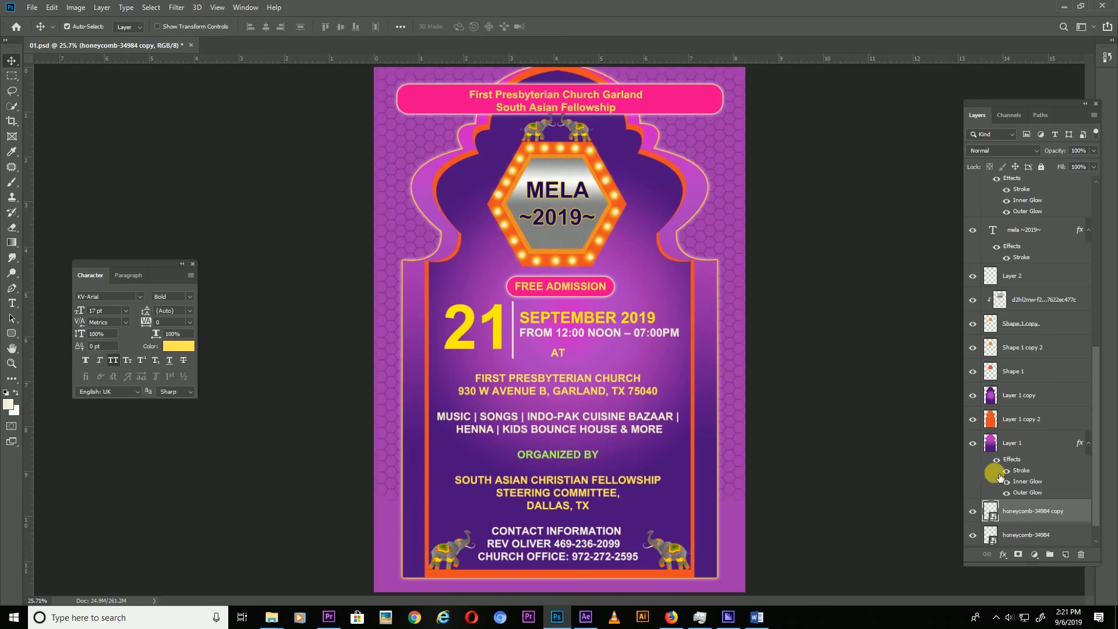
- On a new layer above the honeycombs, fill a full-width strip along the flyer's bottom edge with orange
{"action": "scroll", "coordinate": [1010, 488], "scroll_direction": "down", "scroll_amount": 1}
{"action": "left_click", "coordinate": [1065, 554]}
{"action": "left_click", "coordinate": [12, 75]}
{"action": "left_click_drag", "start_coordinate": [367, 566], "coordinate": [759, 603]}
{"action": "left_click", "coordinate": [8, 405]}
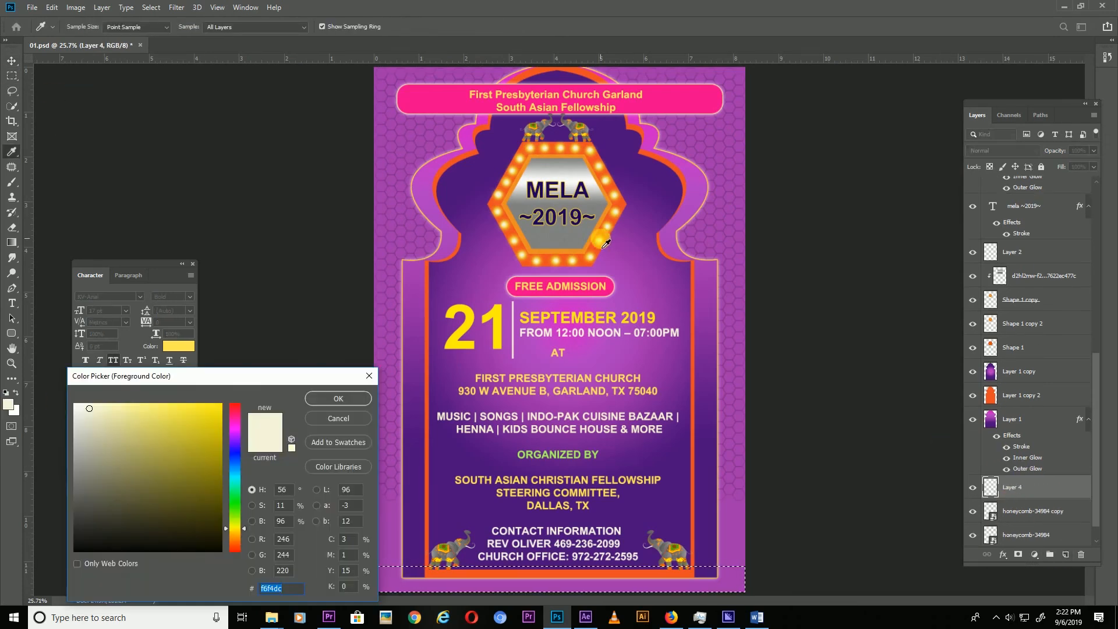
{"action": "left_click", "coordinate": [327, 397]}
{"action": "key", "text": "alt+BackSpace"}
{"action": "key", "text": "ctrl+d"}
- Add a thin lighter orange strip, sampled from the hexagon's frame, along the upper edge of the bottom band
{"action": "left_click_drag", "start_coordinate": [368, 553], "coordinate": [771, 562]}
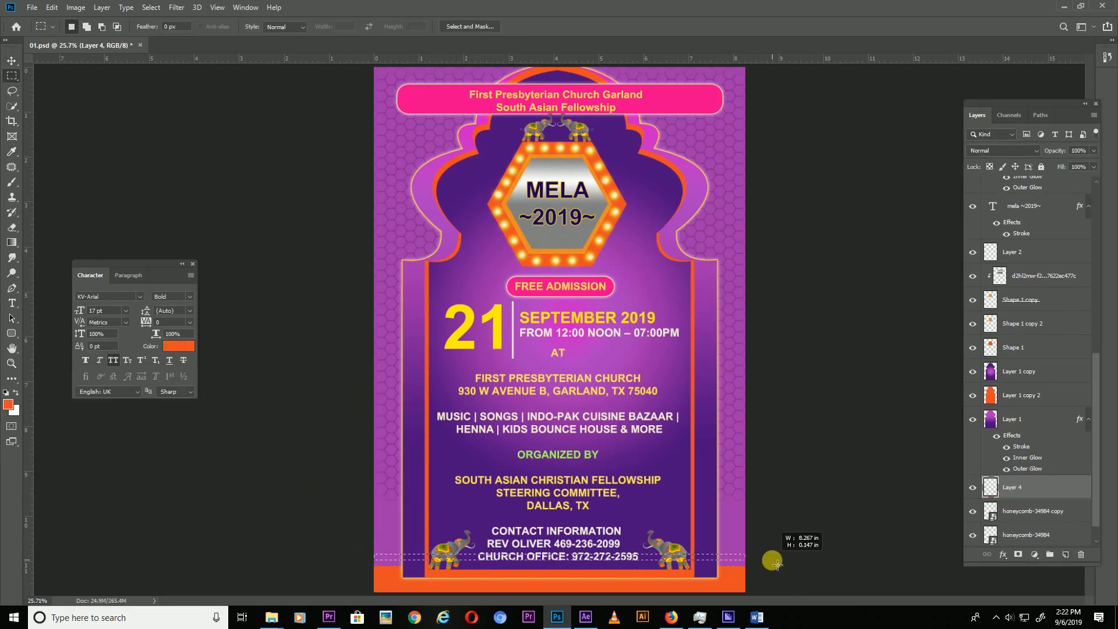
{"action": "key", "text": "ctrl+plus"}
{"action": "key", "text": "ctrl+plus"}
{"action": "left_click_drag", "start_coordinate": [196, 411], "coordinate": [921, 422]}
{"action": "left_click_drag", "start_coordinate": [501, 117], "coordinate": [526, 340]}
{"action": "key", "text": "b"}
{"action": "left_click", "coordinate": [530, 271], "text": "alt"}
{"action": "key", "text": "ctrl+0"}
{"action": "key", "text": "v"}
{"action": "key", "text": "alt+BackSpace"}
{"action": "key", "text": "ctrl+d"}
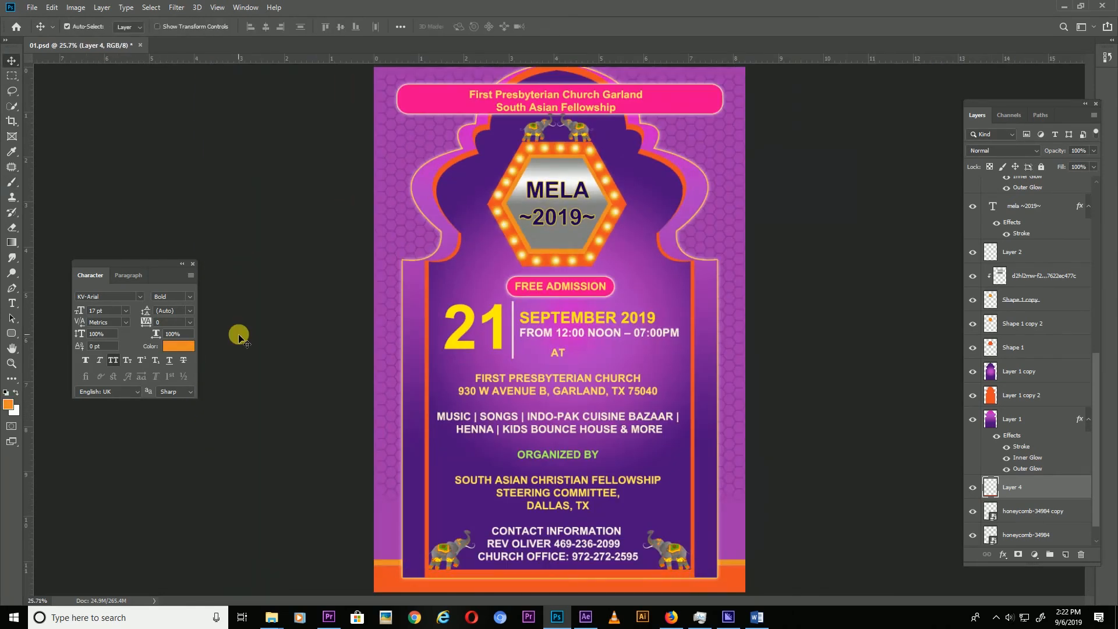
- On a new layer, paint a row of soft golden-orange spots along the bottom band with a 100 px brush
{"action": "left_click", "coordinate": [1065, 555]}
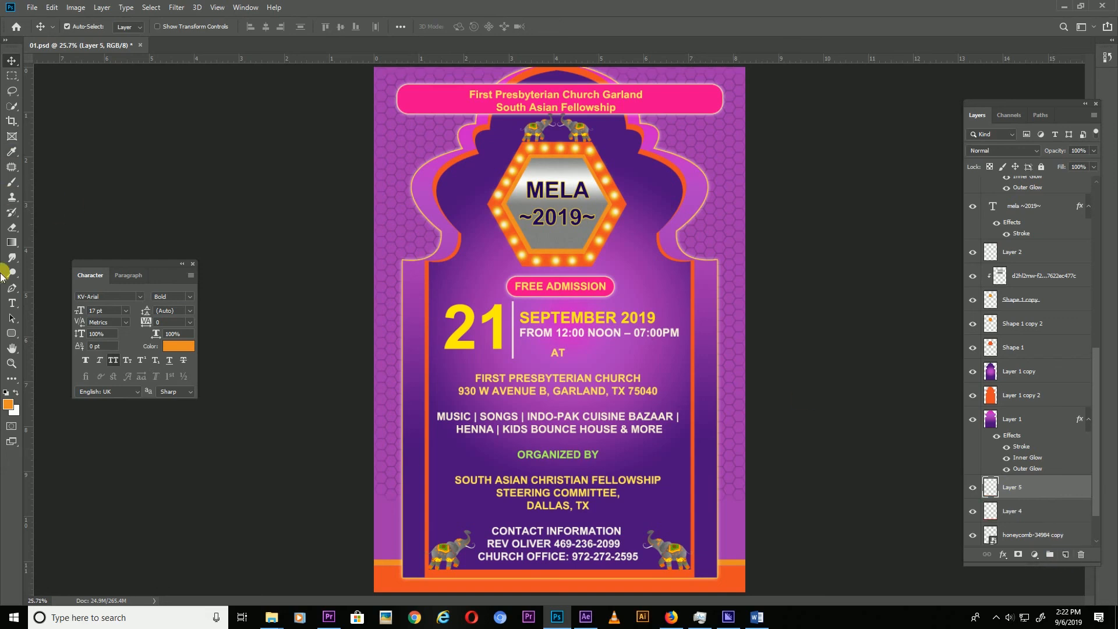
{"action": "left_click", "coordinate": [8, 404]}
{"action": "left_click", "coordinate": [510, 222]}
{"action": "left_click", "coordinate": [342, 397]}
{"action": "key", "text": "b"}
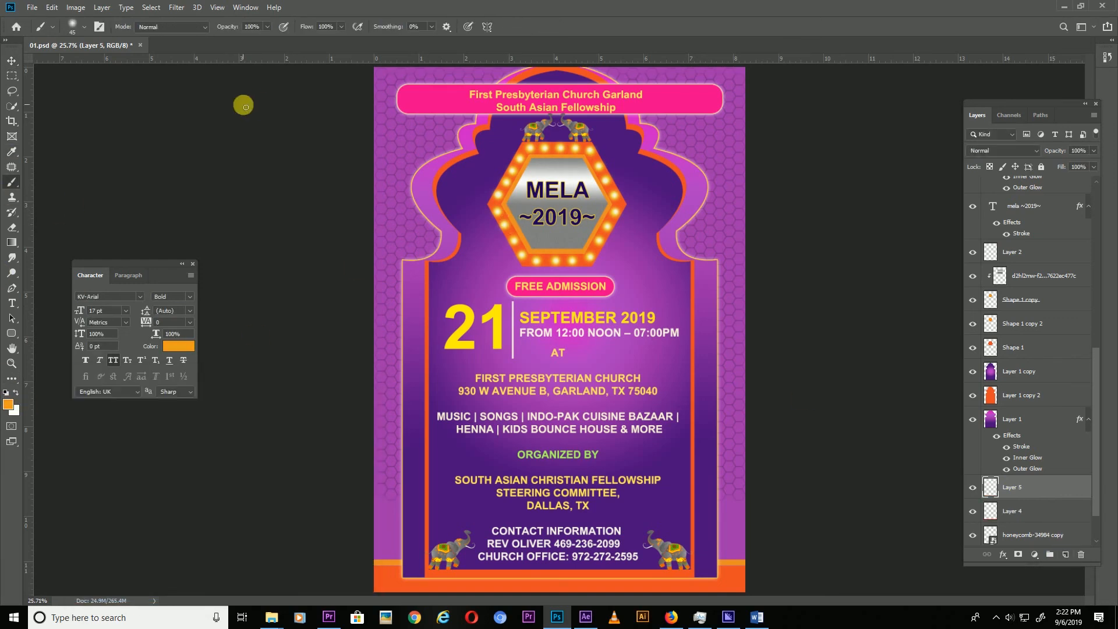
{"action": "key", "text": "ctrl+plus"}
{"action": "key", "text": "ctrl+plus"}
{"action": "left_click_drag", "start_coordinate": [355, 559], "coordinate": [460, 375]}
{"action": "left_click", "coordinate": [366, 421]}
{"action": "left_click", "coordinate": [405, 420]}
{"action": "left_click", "coordinate": [444, 420]}
{"action": "left_click", "coordinate": [488, 420]}
{"action": "left_click", "coordinate": [530, 420]}
{"action": "left_click", "coordinate": [589, 420]}
{"action": "left_click", "coordinate": [636, 421]}
{"action": "left_click", "coordinate": [693, 421]}
{"action": "left_click_drag", "start_coordinate": [670, 434], "coordinate": [274, 439]}
{"action": "left_click", "coordinate": [338, 427]}
{"action": "left_click", "coordinate": [382, 428]}
{"action": "left_click", "coordinate": [431, 426]}
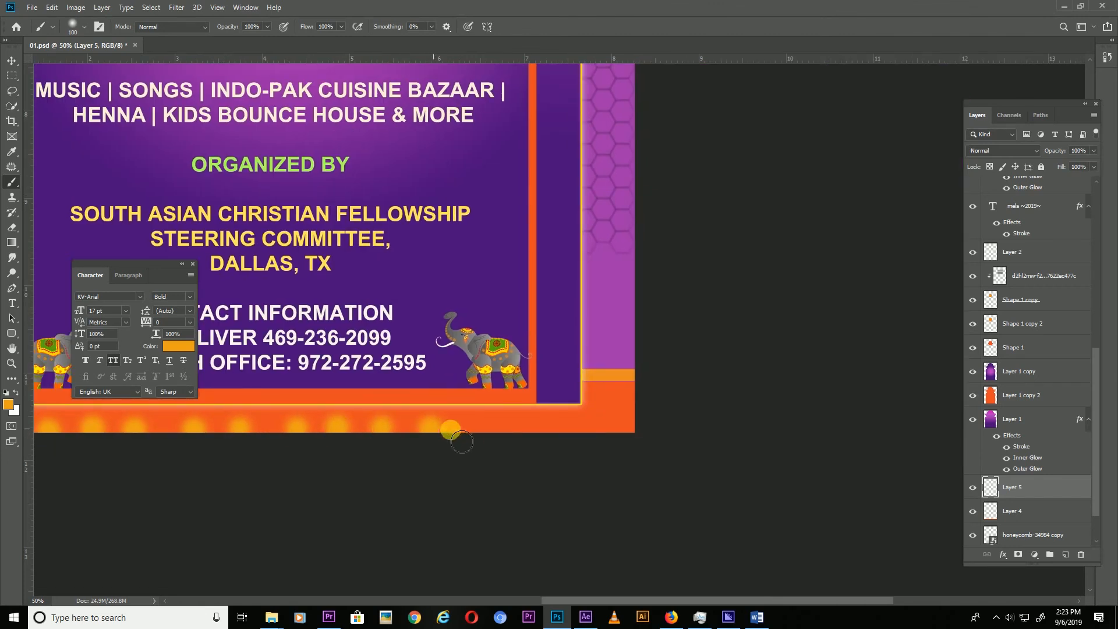
{"action": "left_click", "coordinate": [480, 427]}
{"action": "left_click", "coordinate": [519, 428]}
{"action": "left_click", "coordinate": [571, 428]}
- Paint smaller pale cream highlights in the centres of the golden spots with a 60 px soft brush
{"action": "left_click", "coordinate": [8, 404]}
{"action": "left_click", "coordinate": [105, 406]}
{"action": "left_click", "coordinate": [334, 399]}
{"action": "left_click_drag", "start_coordinate": [349, 442], "coordinate": [661, 387]}
{"action": "left_click", "coordinate": [243, 373]}
{"action": "key", "text": "bracketleft"}
{"action": "key", "text": "bracketleft"}
{"action": "key", "text": "bracketleft"}
{"action": "key", "text": "bracketleft"}
{"action": "left_click", "coordinate": [286, 374]}
{"action": "left_click", "coordinate": [323, 374]}
{"action": "left_click", "coordinate": [407, 375]}
{"action": "left_click", "coordinate": [451, 376]}
{"action": "left_click", "coordinate": [479, 376]}
{"action": "left_click", "coordinate": [549, 376]}
{"action": "left_click", "coordinate": [607, 376]}
{"action": "left_click", "coordinate": [654, 377]}
{"action": "left_click", "coordinate": [673, 389]}
{"action": "left_click_drag", "start_coordinate": [672, 389], "coordinate": [430, 413]}
{"action": "left_click", "coordinate": [487, 405]}
{"action": "left_click", "coordinate": [538, 405]}
{"action": "left_click", "coordinate": [582, 406]}
{"action": "left_click", "coordinate": [625, 407]}
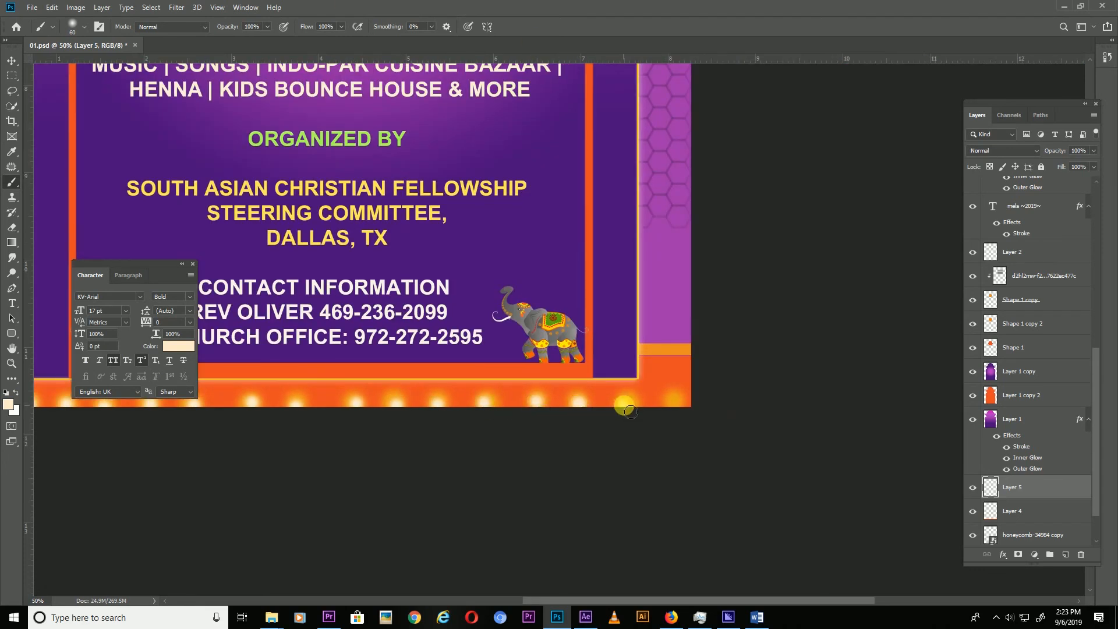
{"action": "left_click", "coordinate": [674, 405]}
{"action": "key", "text": "ctrl+0"}
{"action": "key", "text": "v"}
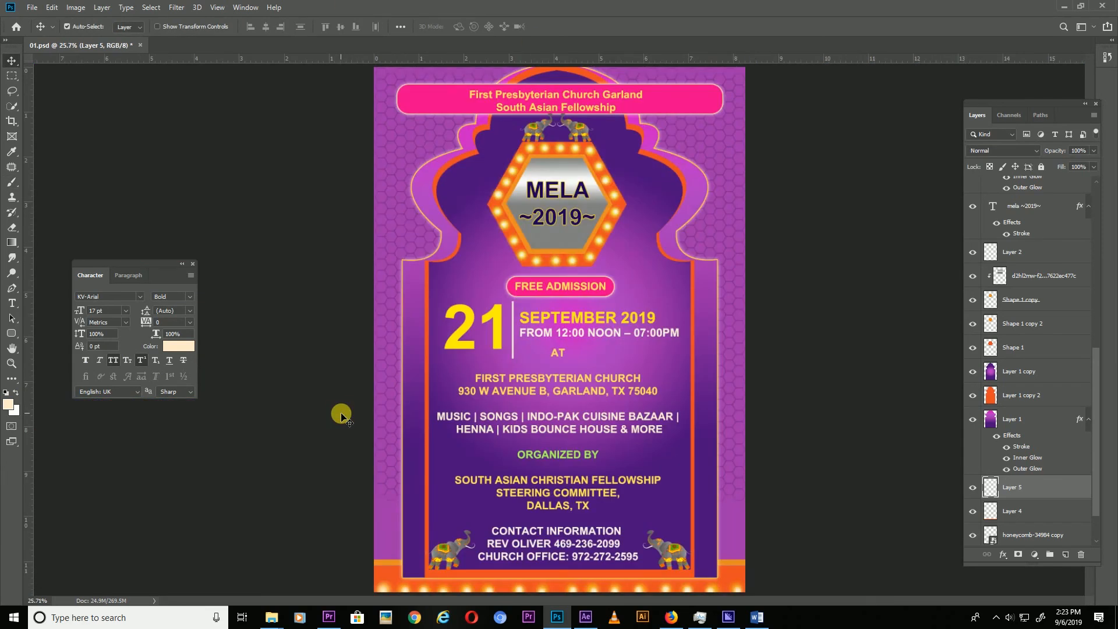
- Set up the Brush tool with a sparkle-shaped brush tip and a white foreground colour
{"action": "left_click", "coordinate": [11, 182]}
{"action": "left_click", "coordinate": [72, 26]}
{"action": "scroll", "coordinate": [87, 244], "scroll_direction": "down", "scroll_amount": 3}
{"action": "left_click", "coordinate": [87, 251]}
{"action": "left_click", "coordinate": [488, 208]}
{"action": "left_click", "coordinate": [8, 404]}
{"action": "left_click_drag", "start_coordinate": [89, 409], "coordinate": [44, 382]}
{"action": "left_click", "coordinate": [338, 400]}
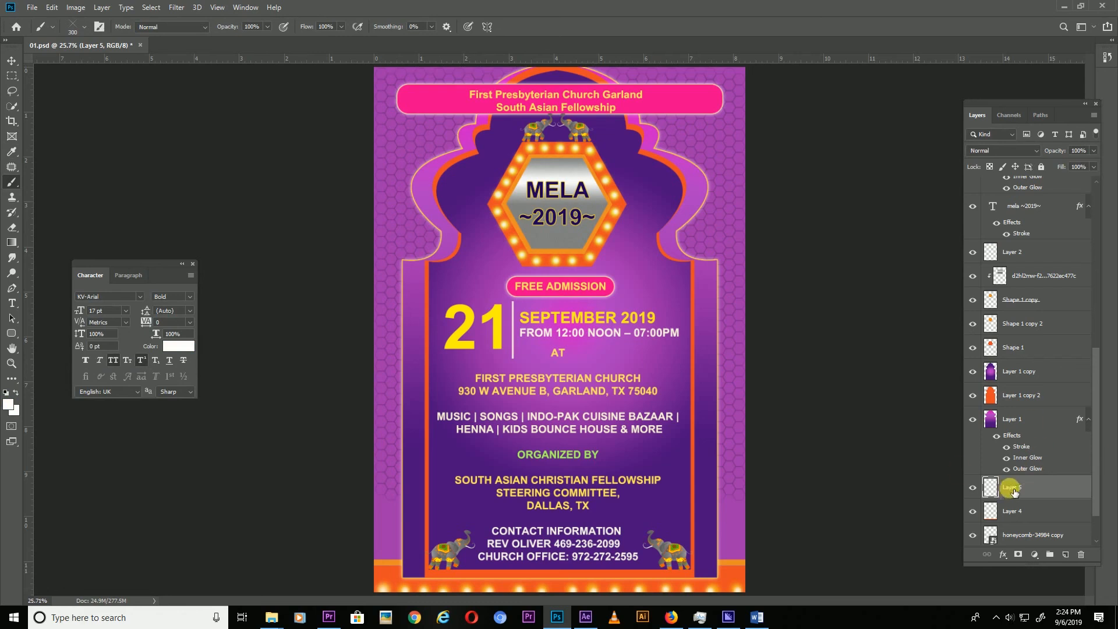
- On new layers, stamp white sparkles in reduced brush sizes on the hexagon frame's lights and along the bottom band
{"action": "left_click", "coordinate": [1027, 372]}
{"action": "key", "text": "ctrl+shift+alt+n"}
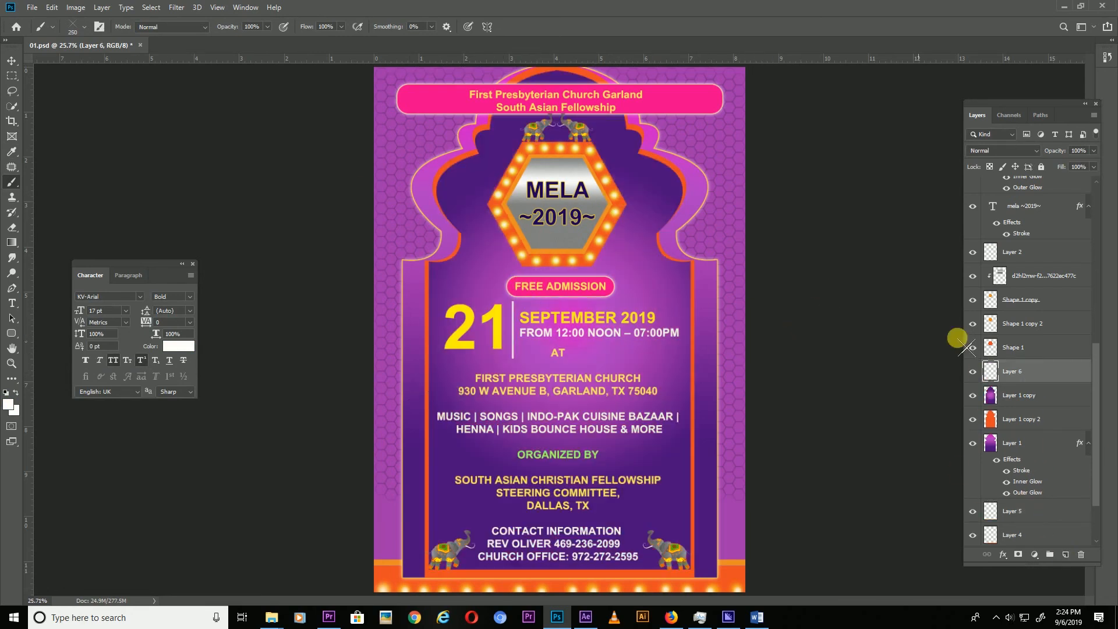
{"action": "left_click", "coordinate": [617, 214], "text": "ctrl"}
{"action": "key", "text": "ctrl+shift+alt+n"}
{"action": "left_click", "coordinate": [616, 192]}
{"action": "key", "text": "["}
{"action": "key", "text": "["}
{"action": "left_click", "coordinate": [514, 239]}
{"action": "key", "text": "["}
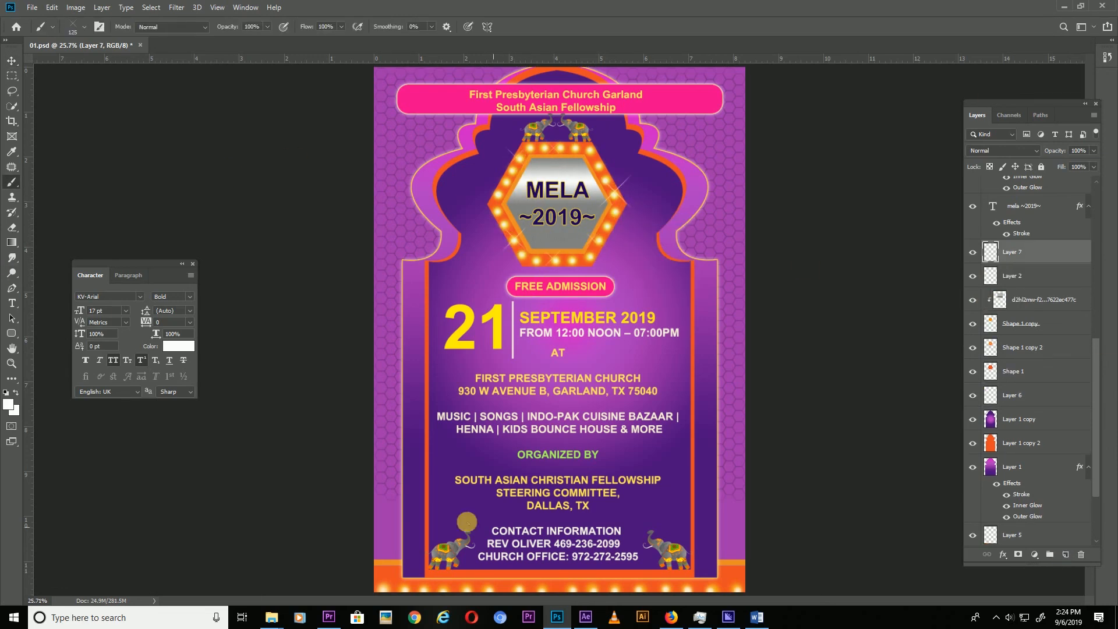
{"action": "left_click", "coordinate": [13, 62]}
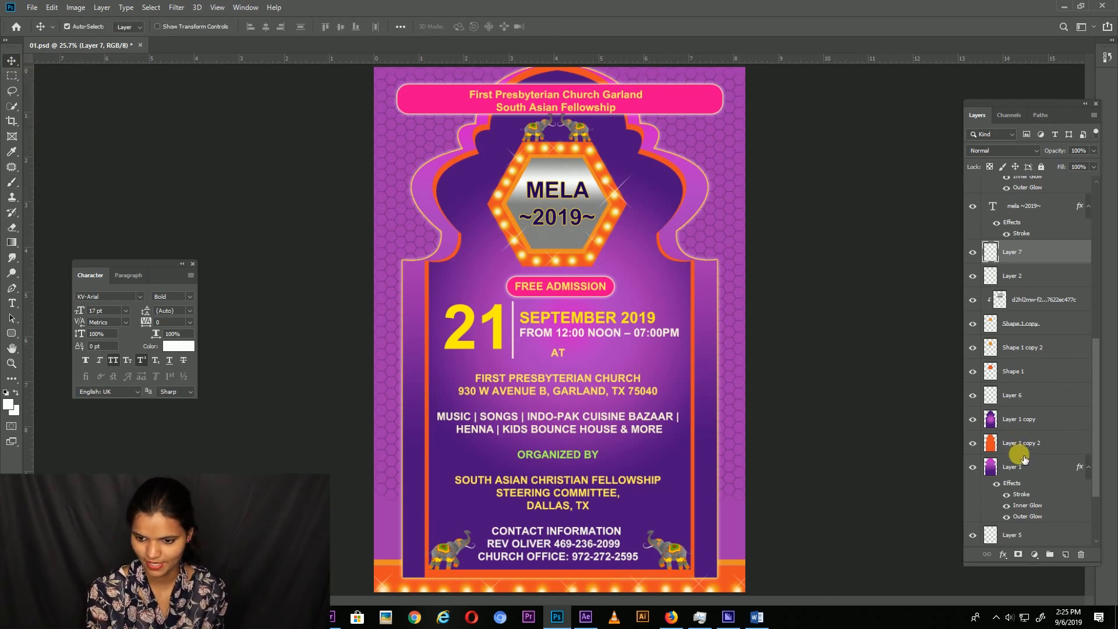
- On a new layer above the Background, fill a full-height rectangle, inset from both side edges, with darker purple (Lab 34, 51, -38)
{"action": "scroll", "coordinate": [1026, 460], "scroll_direction": "down", "scroll_amount": 3}
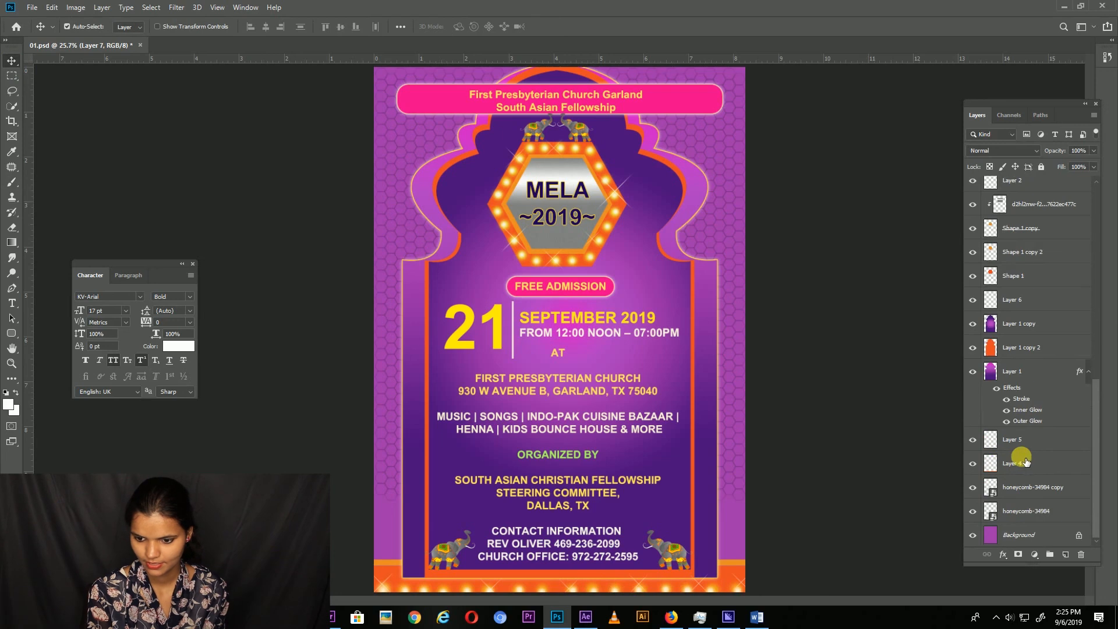
{"action": "left_click", "coordinate": [1048, 535]}
{"action": "left_click", "coordinate": [1067, 554]}
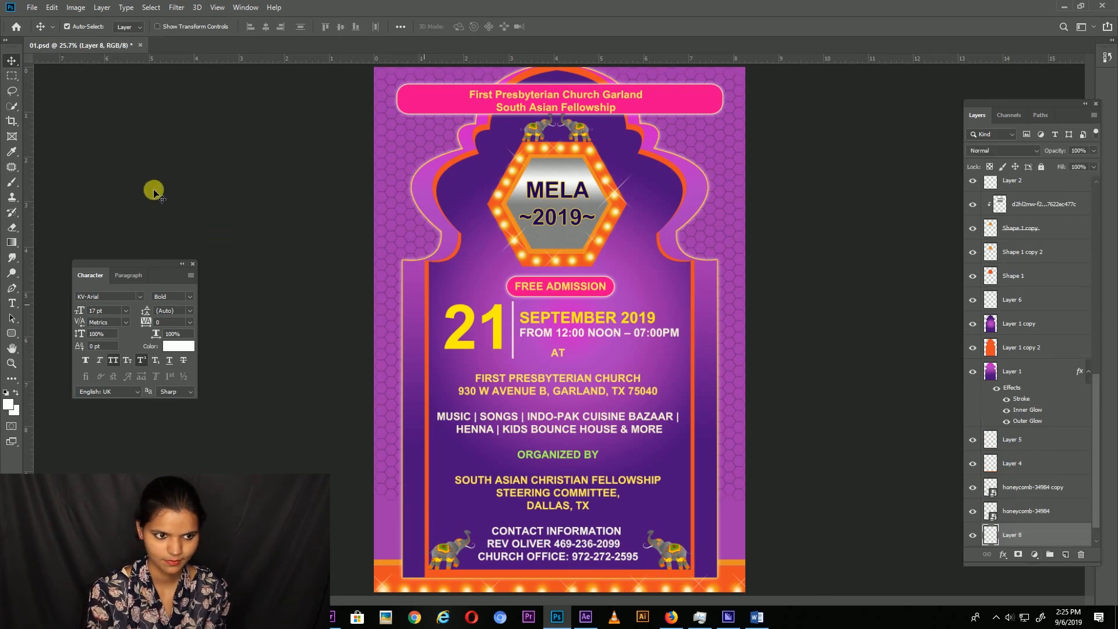
{"action": "left_click", "coordinate": [11, 76]}
{"action": "left_click_drag", "start_coordinate": [397, 68], "coordinate": [715, 600]}
{"action": "left_click", "coordinate": [9, 404]}
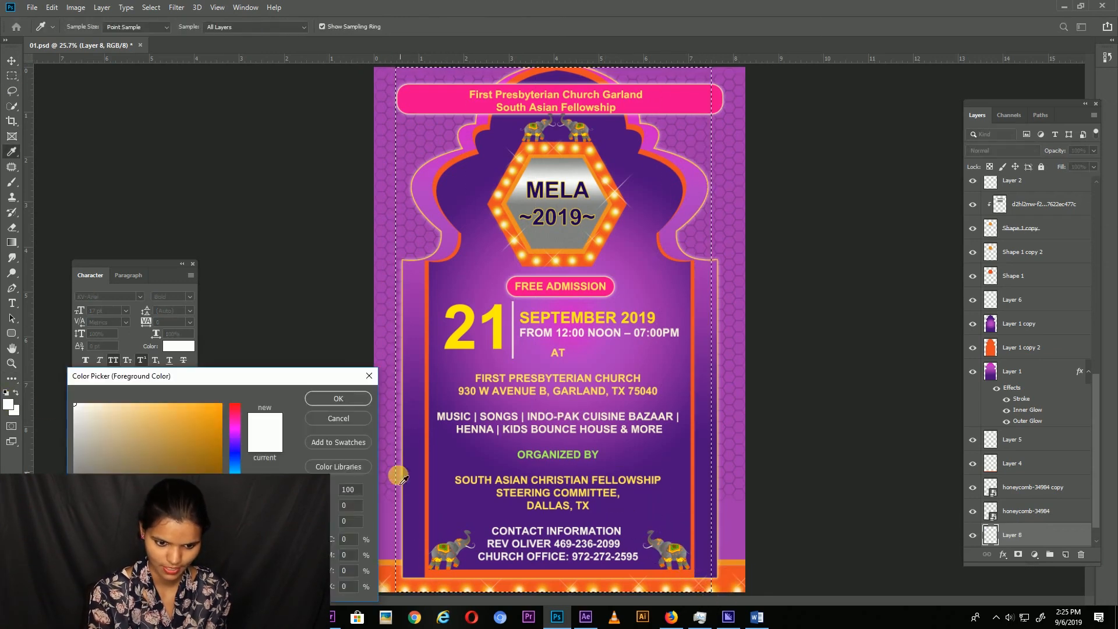
{"action": "left_click", "coordinate": [386, 504]}
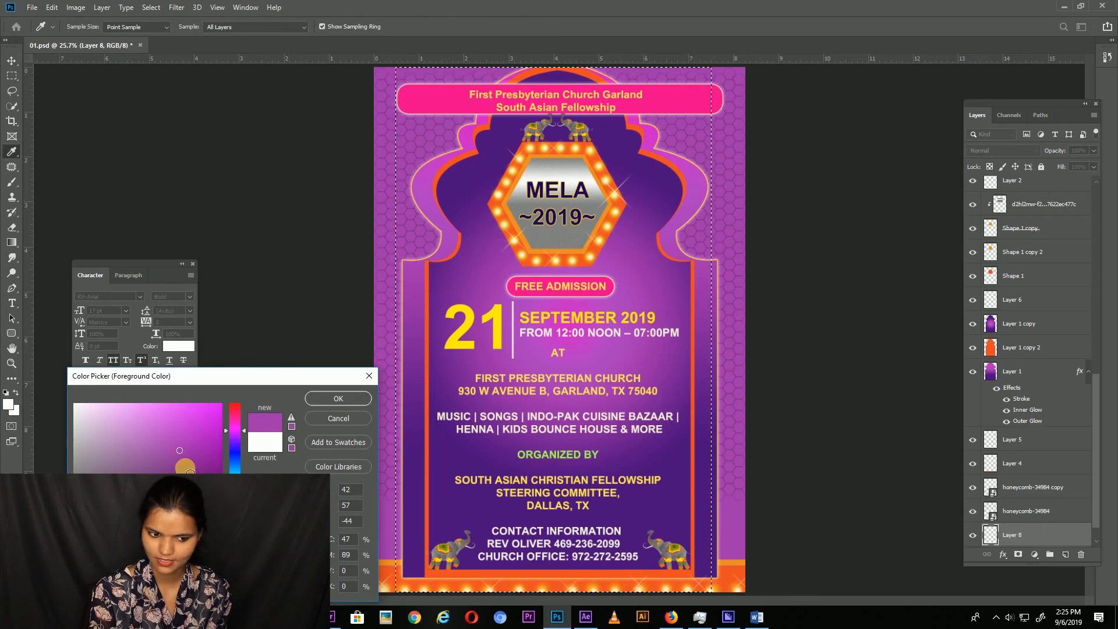
{"action": "left_click", "coordinate": [339, 398]}
{"action": "key", "text": "alt+BackSpace"}
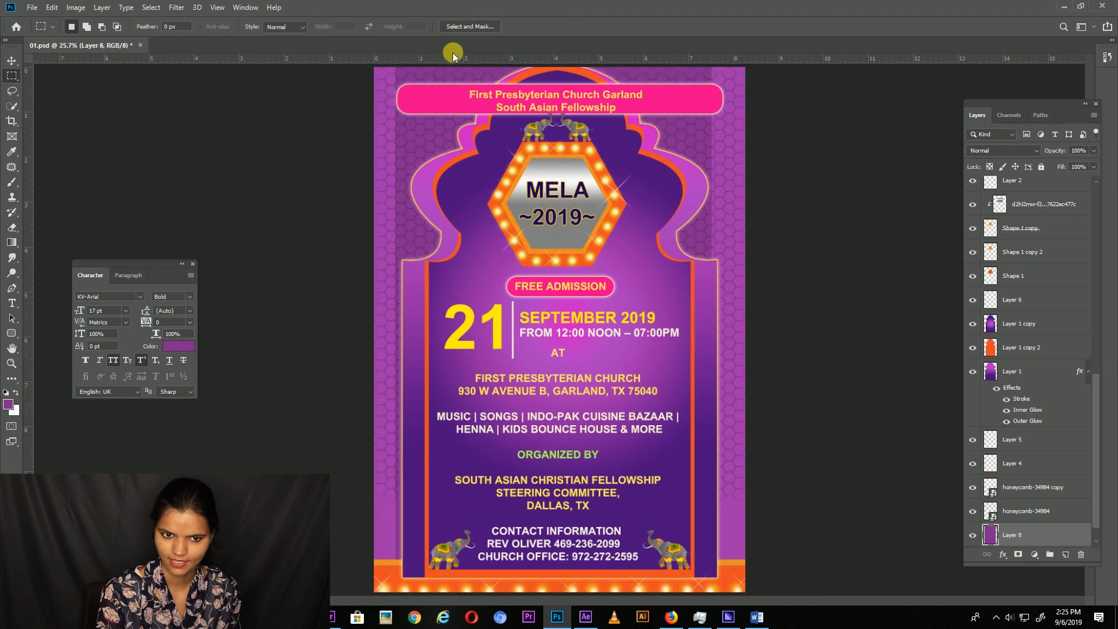
- On another new layer, fill a narrower full-height central strip with a slightly lighter purple (Lab 39, 44, -34)
{"action": "left_click_drag", "start_coordinate": [445, 67], "coordinate": [672, 600]}
{"action": "left_click", "coordinate": [1065, 555]}
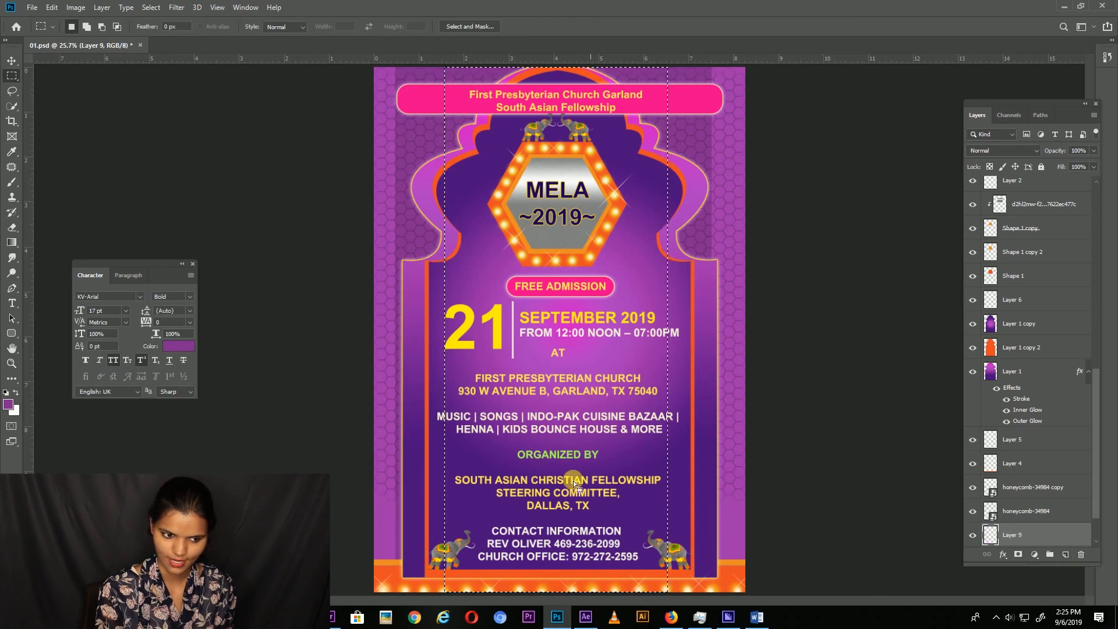
{"action": "left_click", "coordinate": [8, 404]}
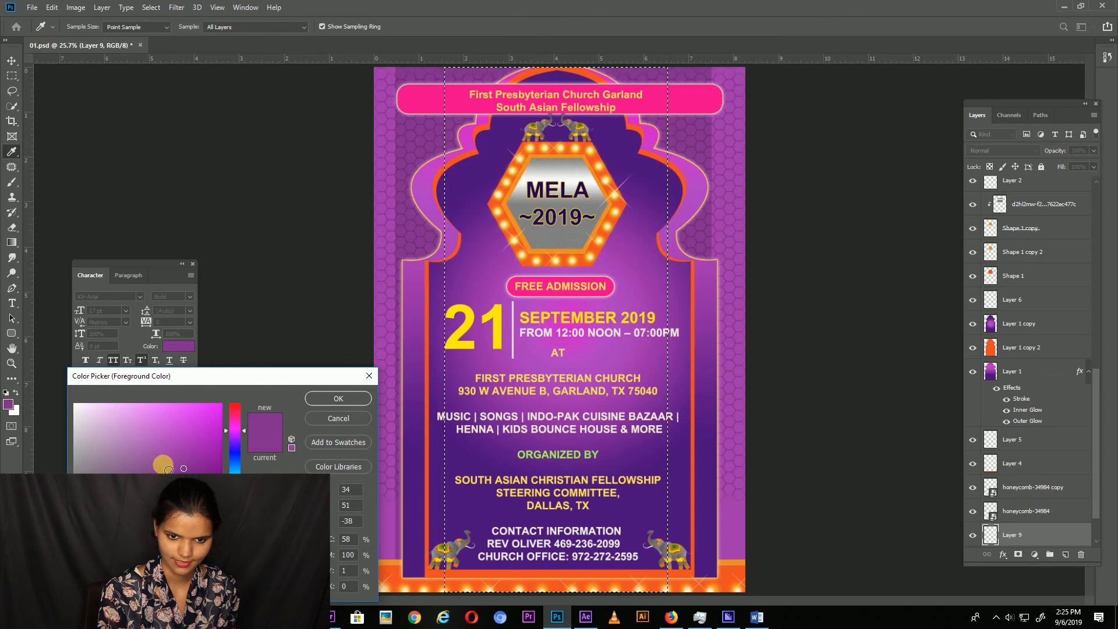
{"action": "left_click", "coordinate": [329, 401]}
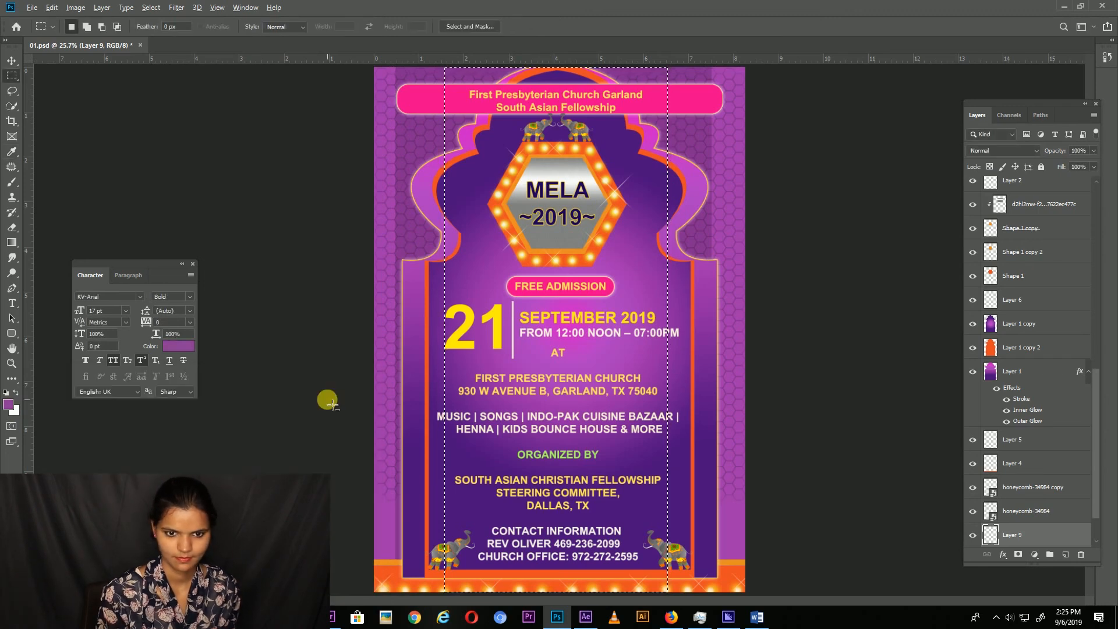
{"action": "key", "text": "alt+BackSpace"}
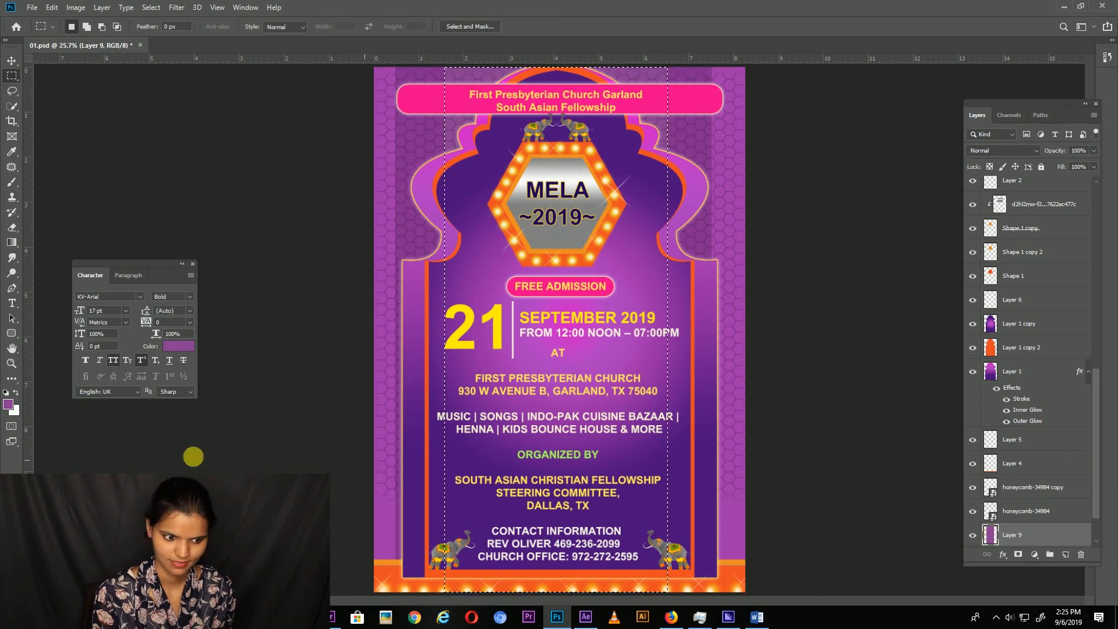
- Try a lighter, pinkish purple fill on the narrow central strip
{"action": "left_click", "coordinate": [9, 408]}
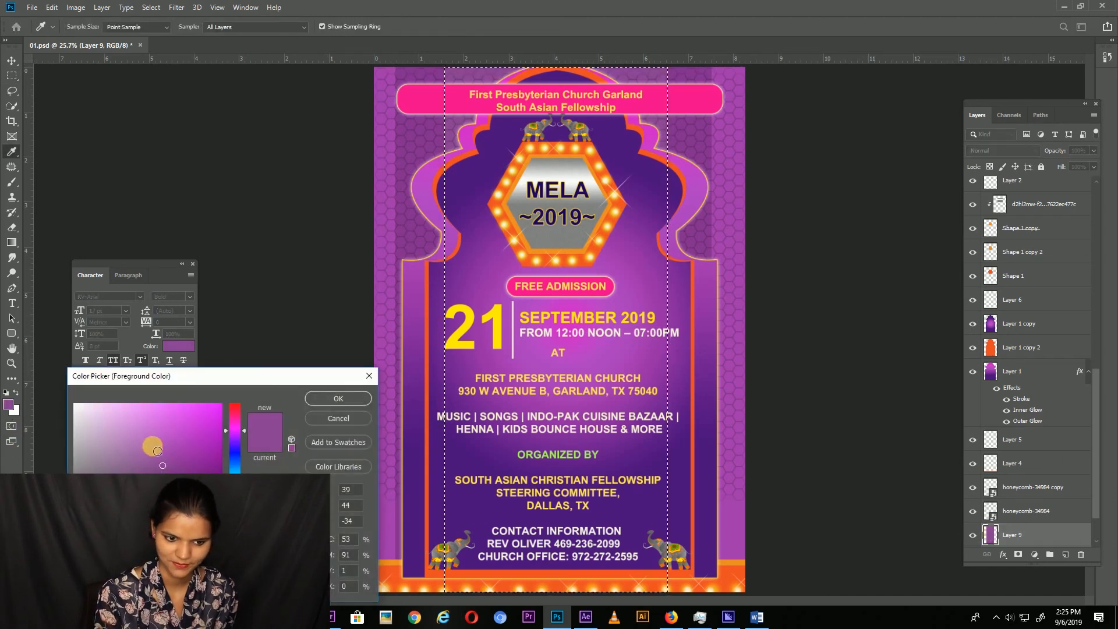
{"action": "left_click", "coordinate": [152, 447]}
{"action": "left_click", "coordinate": [336, 396]}
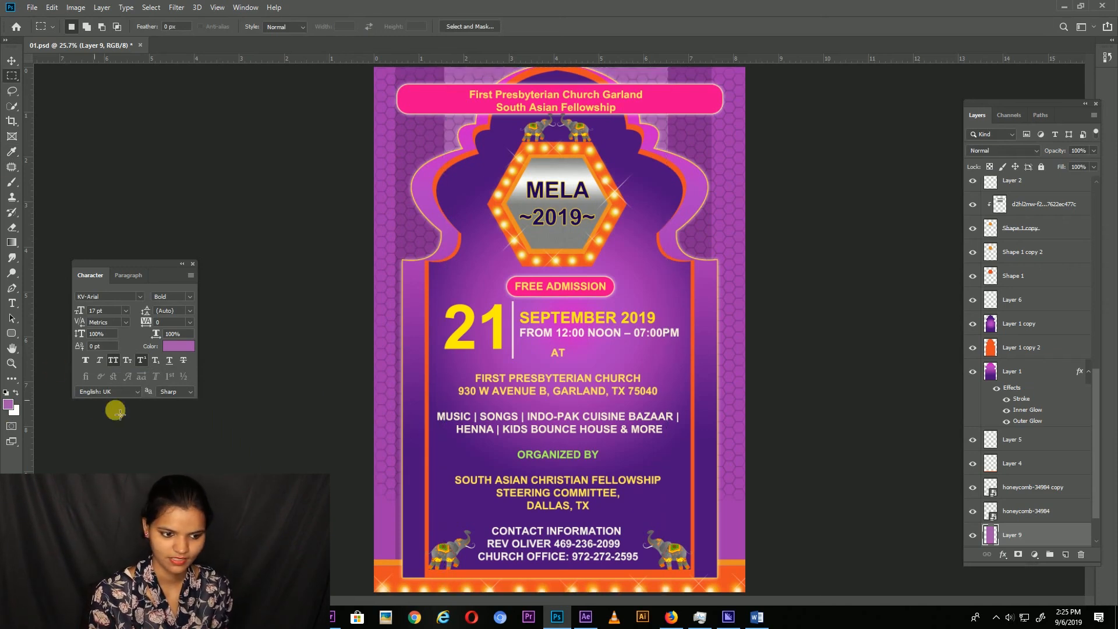
- Refill the narrow central strip with a dark purple (Lab 31, 42, -32)
{"action": "left_click", "coordinate": [9, 403]}
{"action": "left_click", "coordinate": [176, 471]}
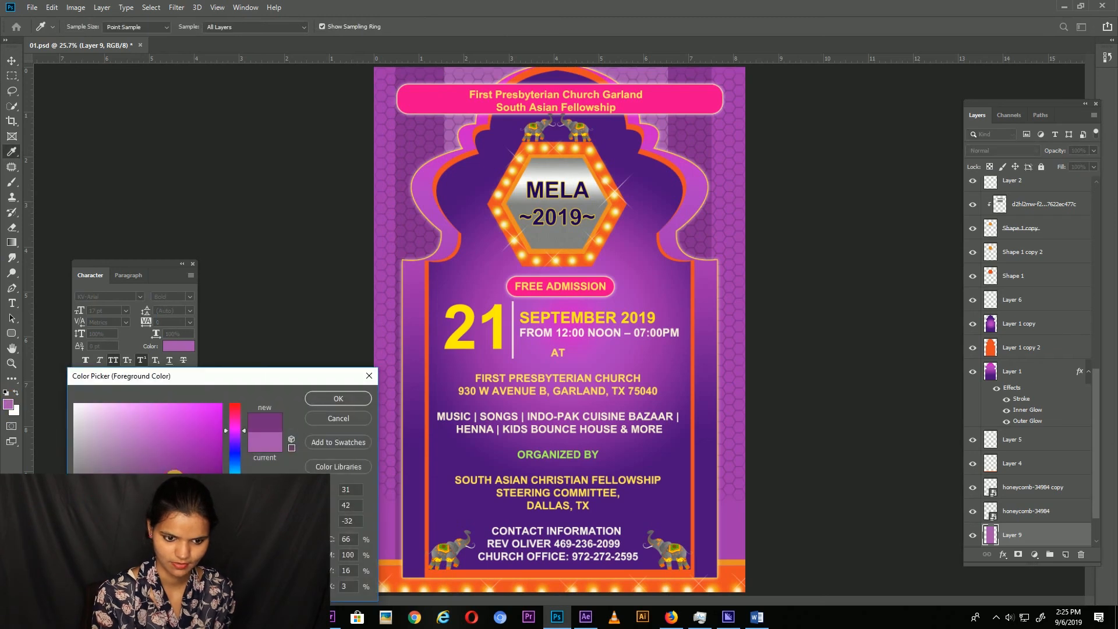
{"action": "left_click", "coordinate": [338, 399]}
{"action": "left_click", "coordinate": [997, 538], "text": "ctrl"}
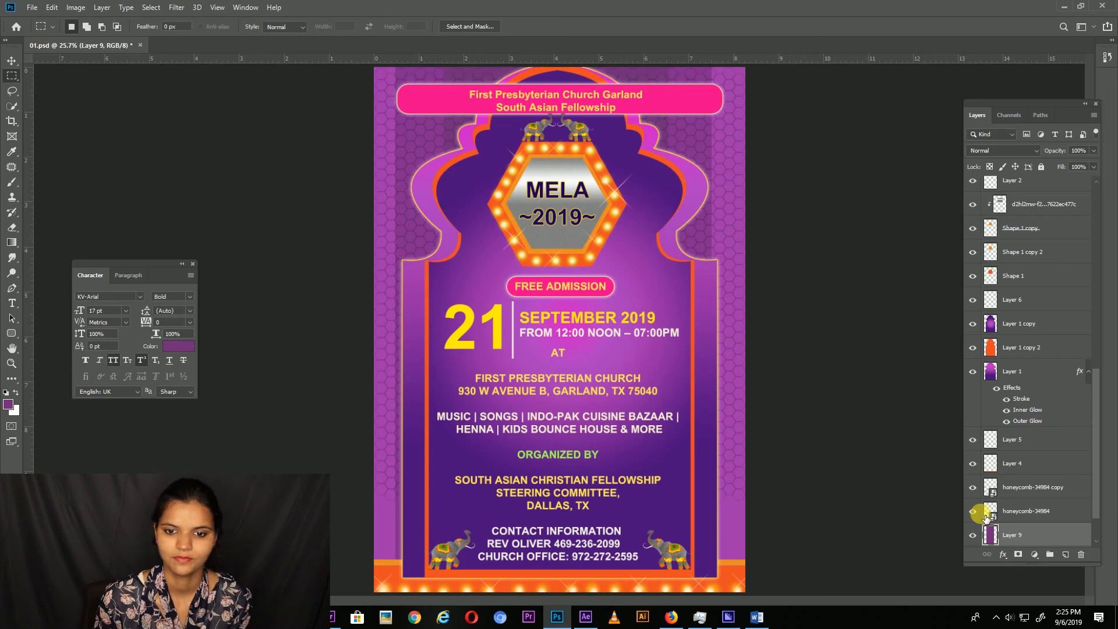